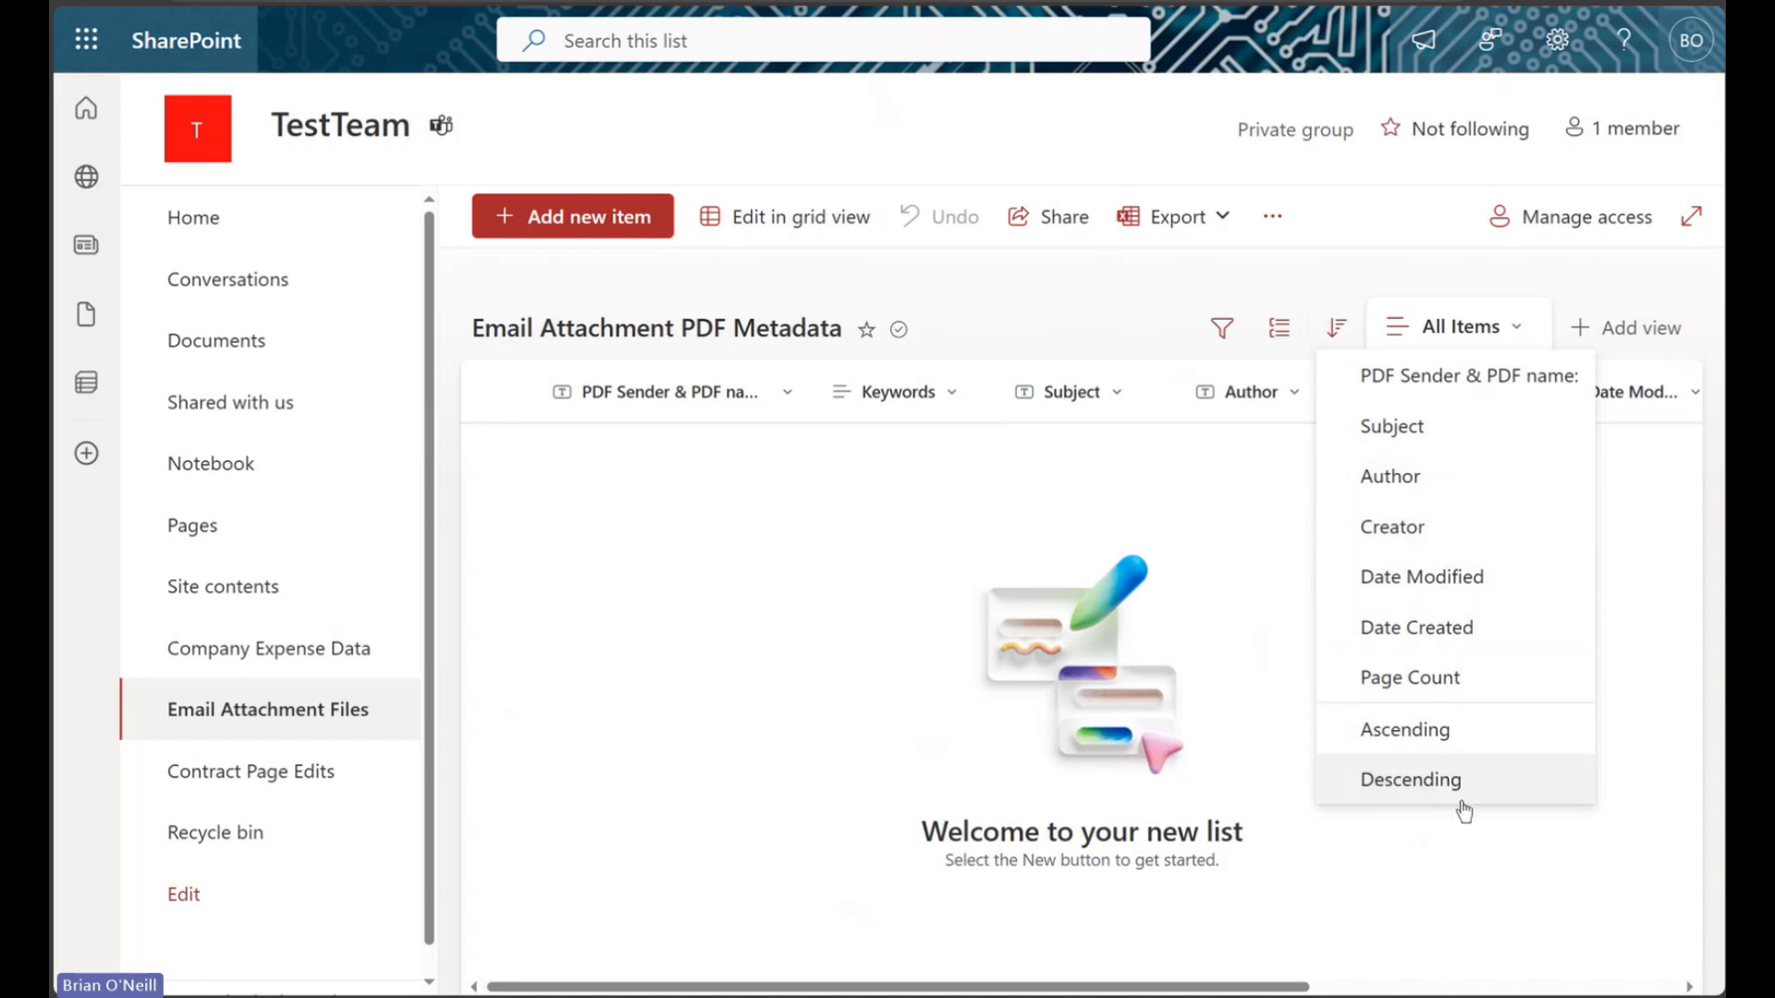
Step: Switch to the untitled Power Automate flow and show all advanced parameters of the When a new email arrives (V3) trigger
{"action": "left_click", "coordinate": [1676, 647]}
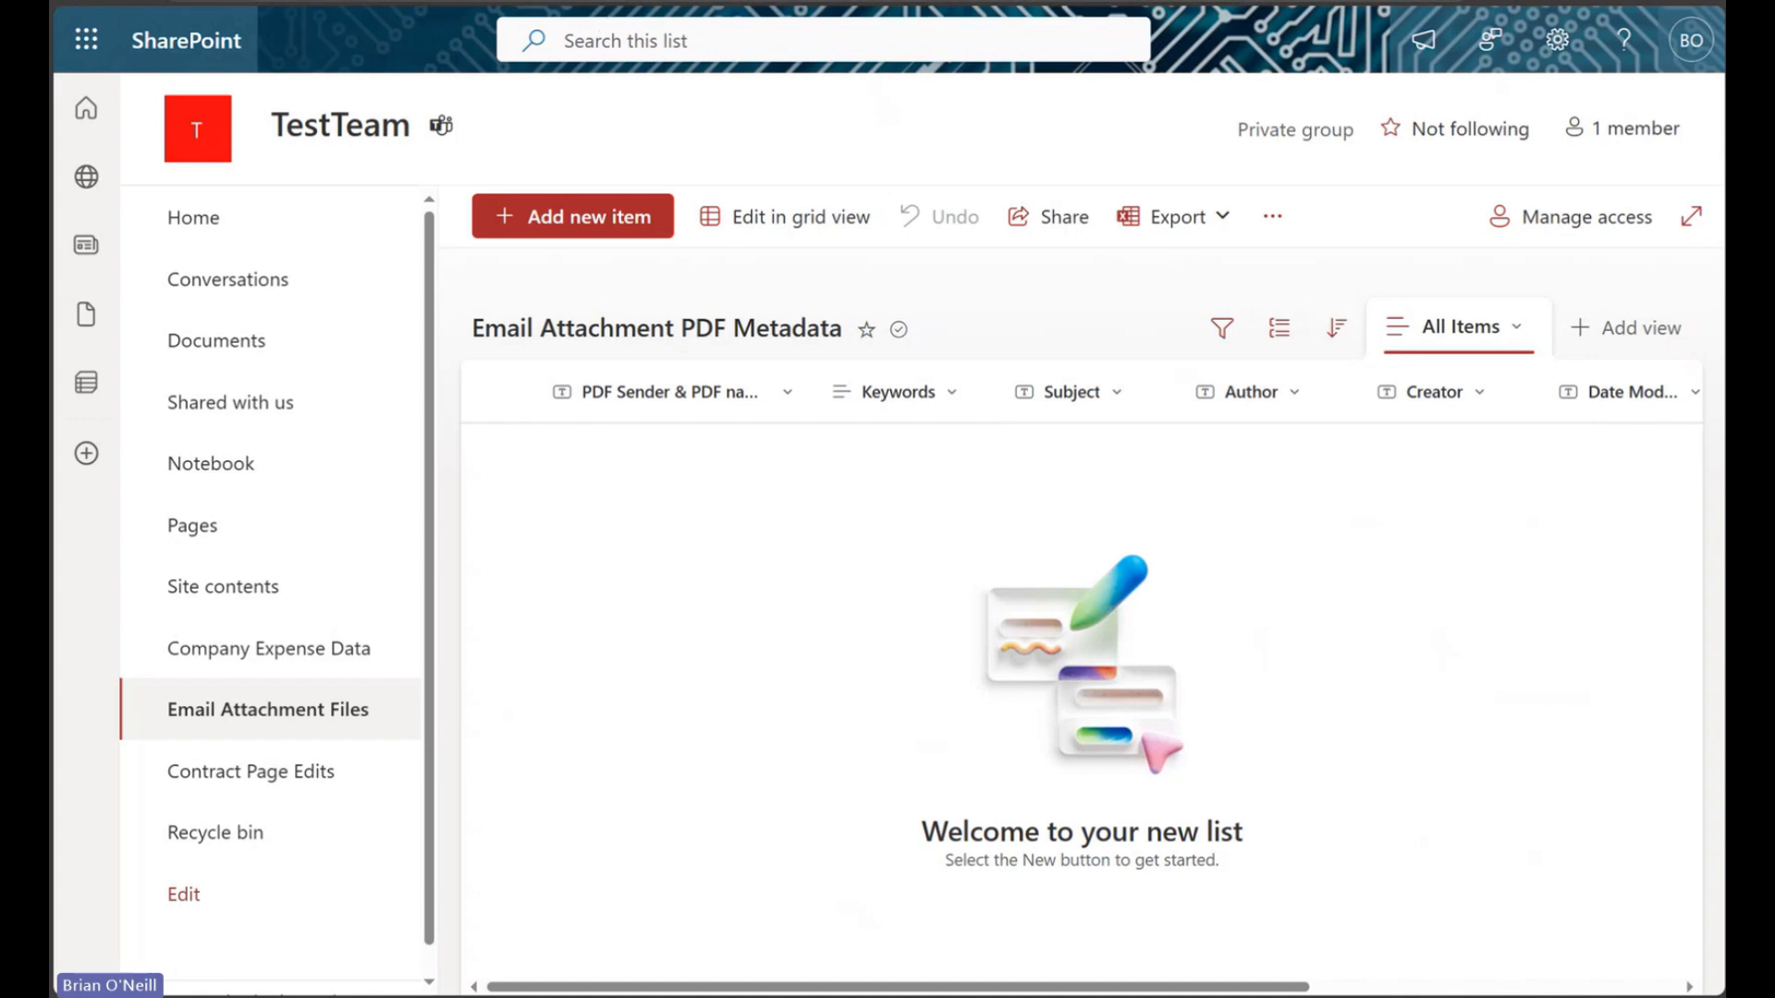
{"action": "left_click", "coordinate": [438, 2]}
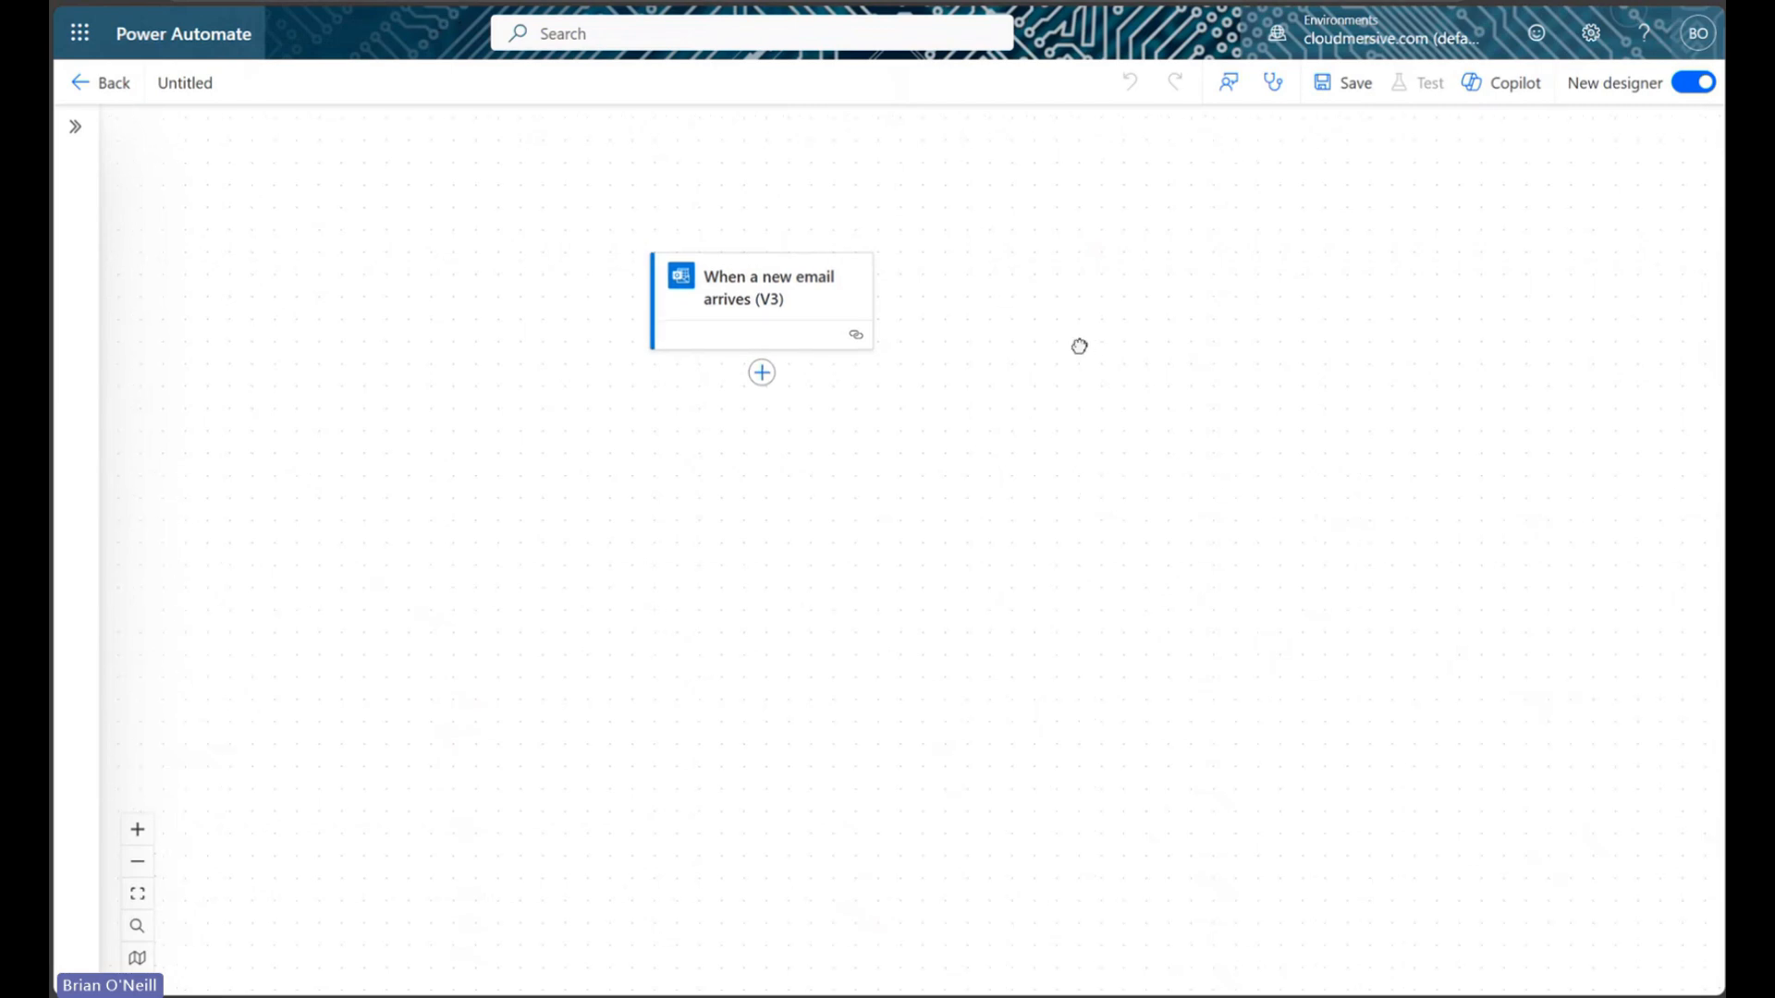
{"action": "left_click", "coordinate": [809, 305]}
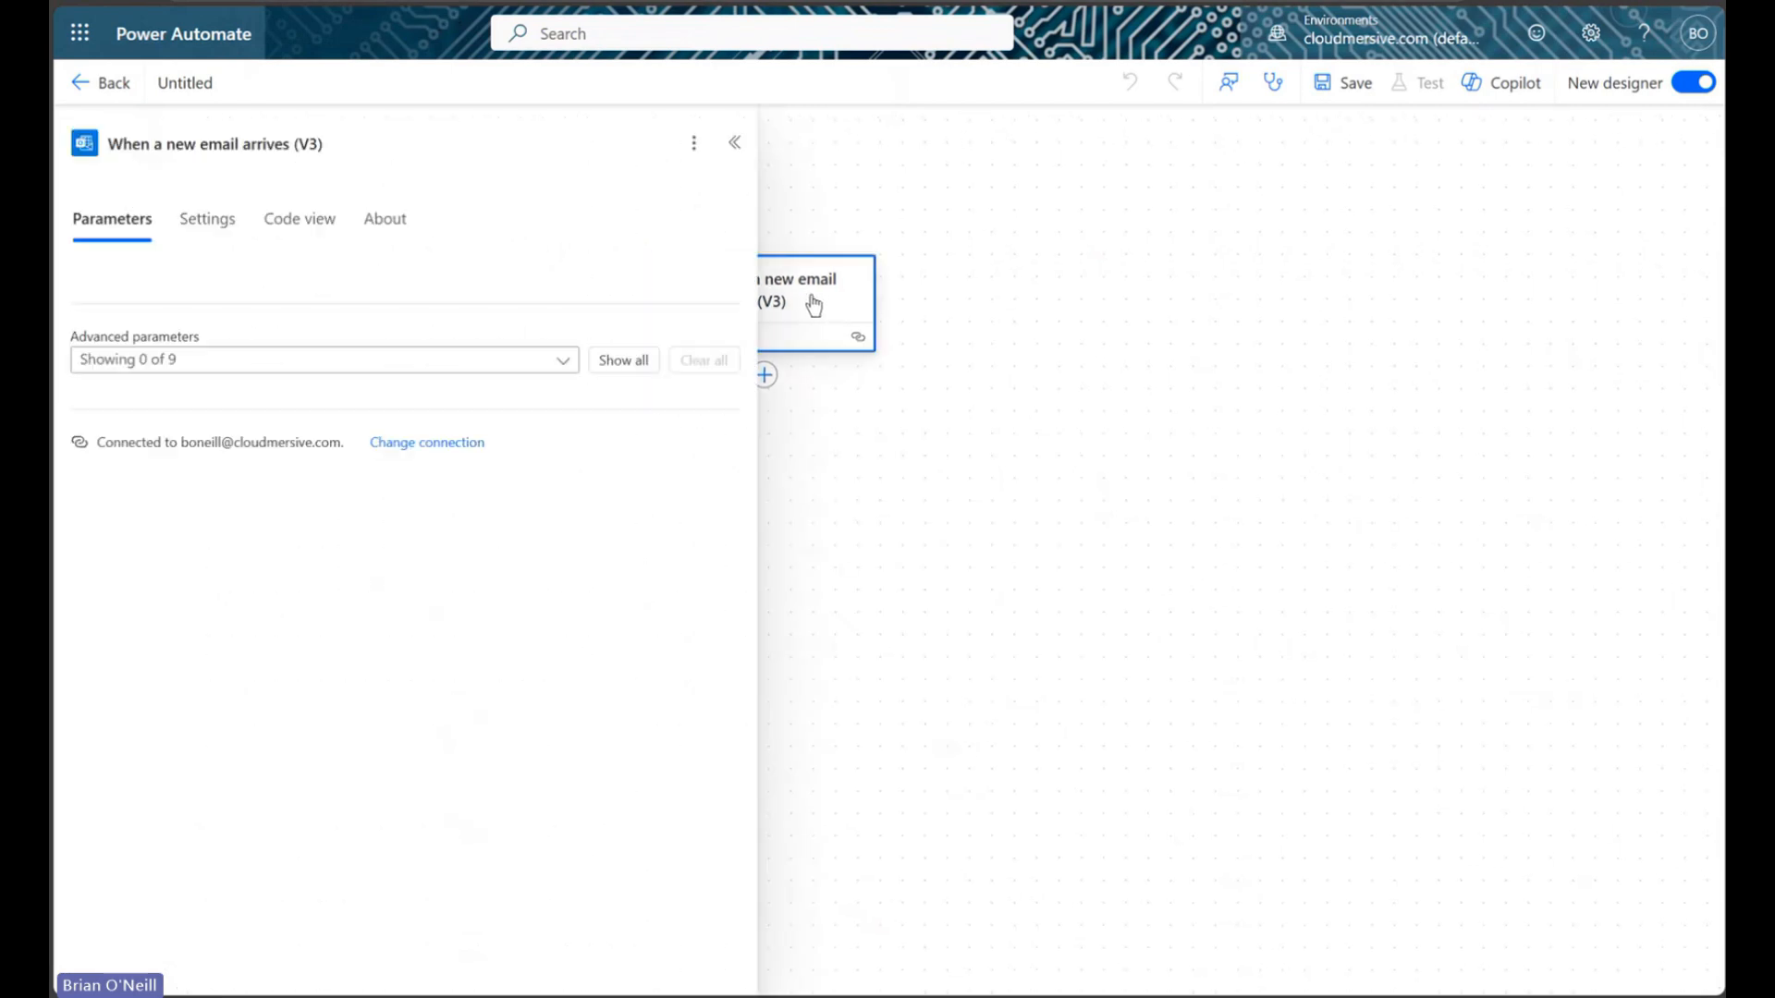
{"action": "left_click", "coordinate": [631, 366]}
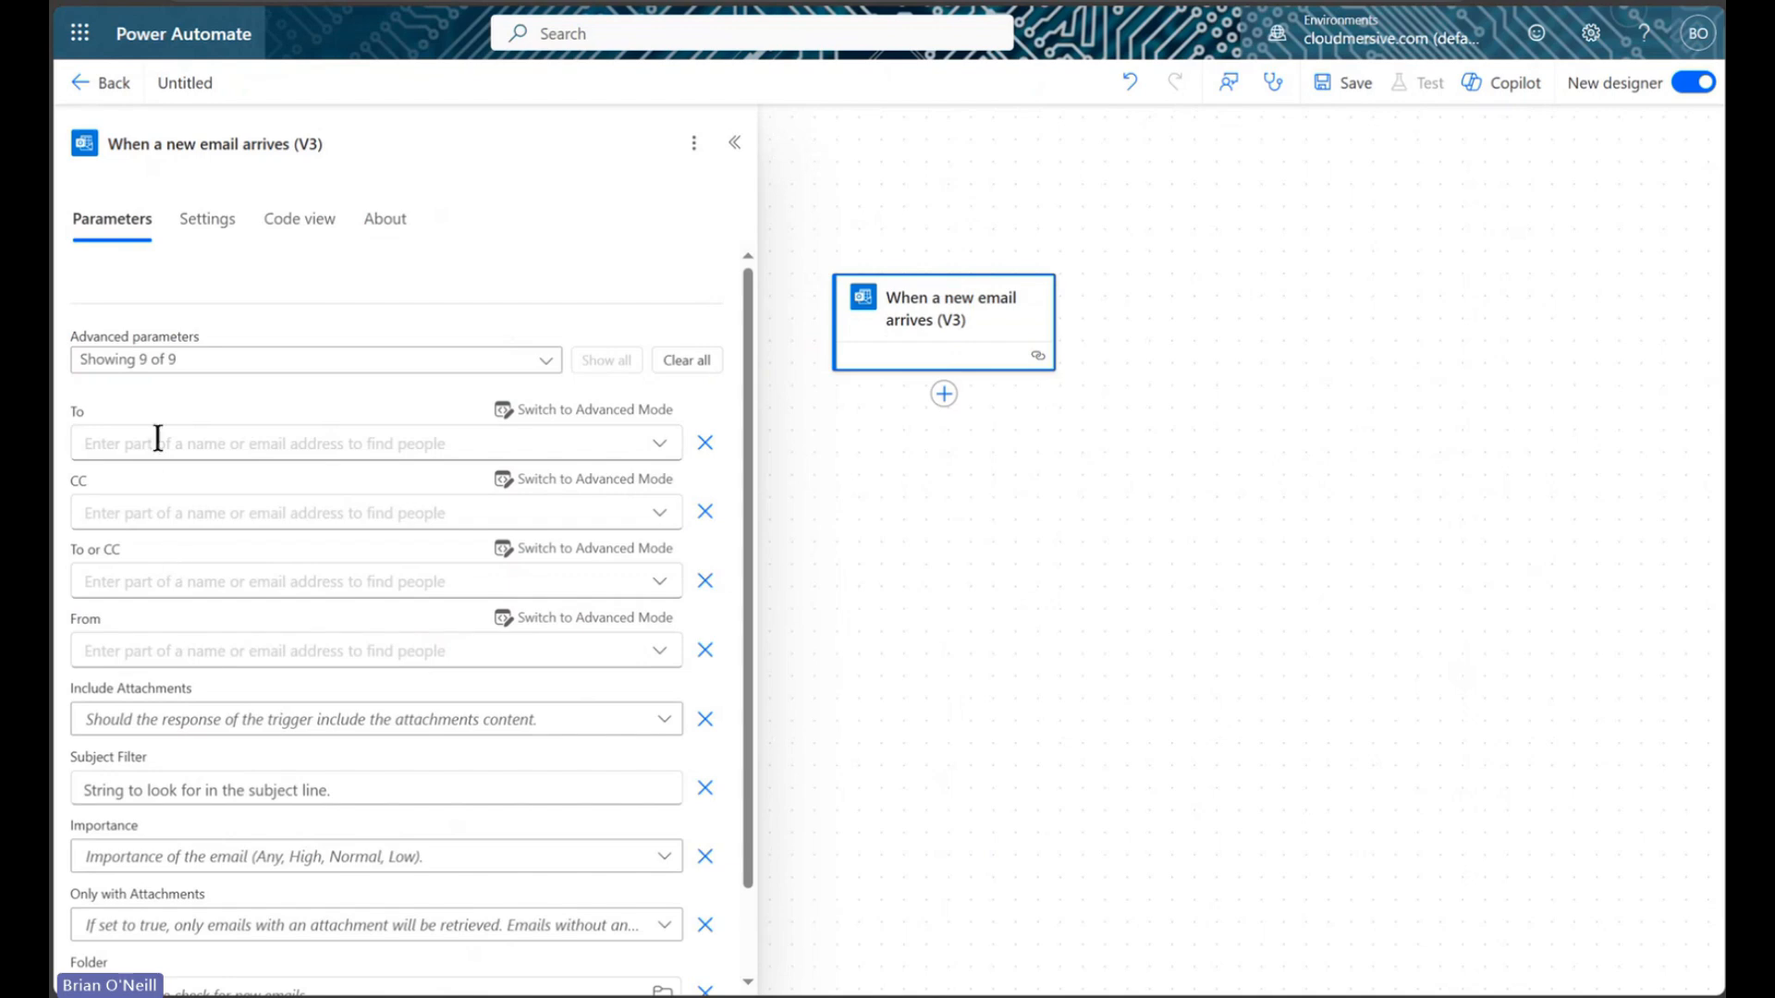
Step: Set the trigger's From filter to the sender's e-mail address and remove the To, CC, and To or CC parameters
{"action": "left_click", "coordinate": [148, 646]}
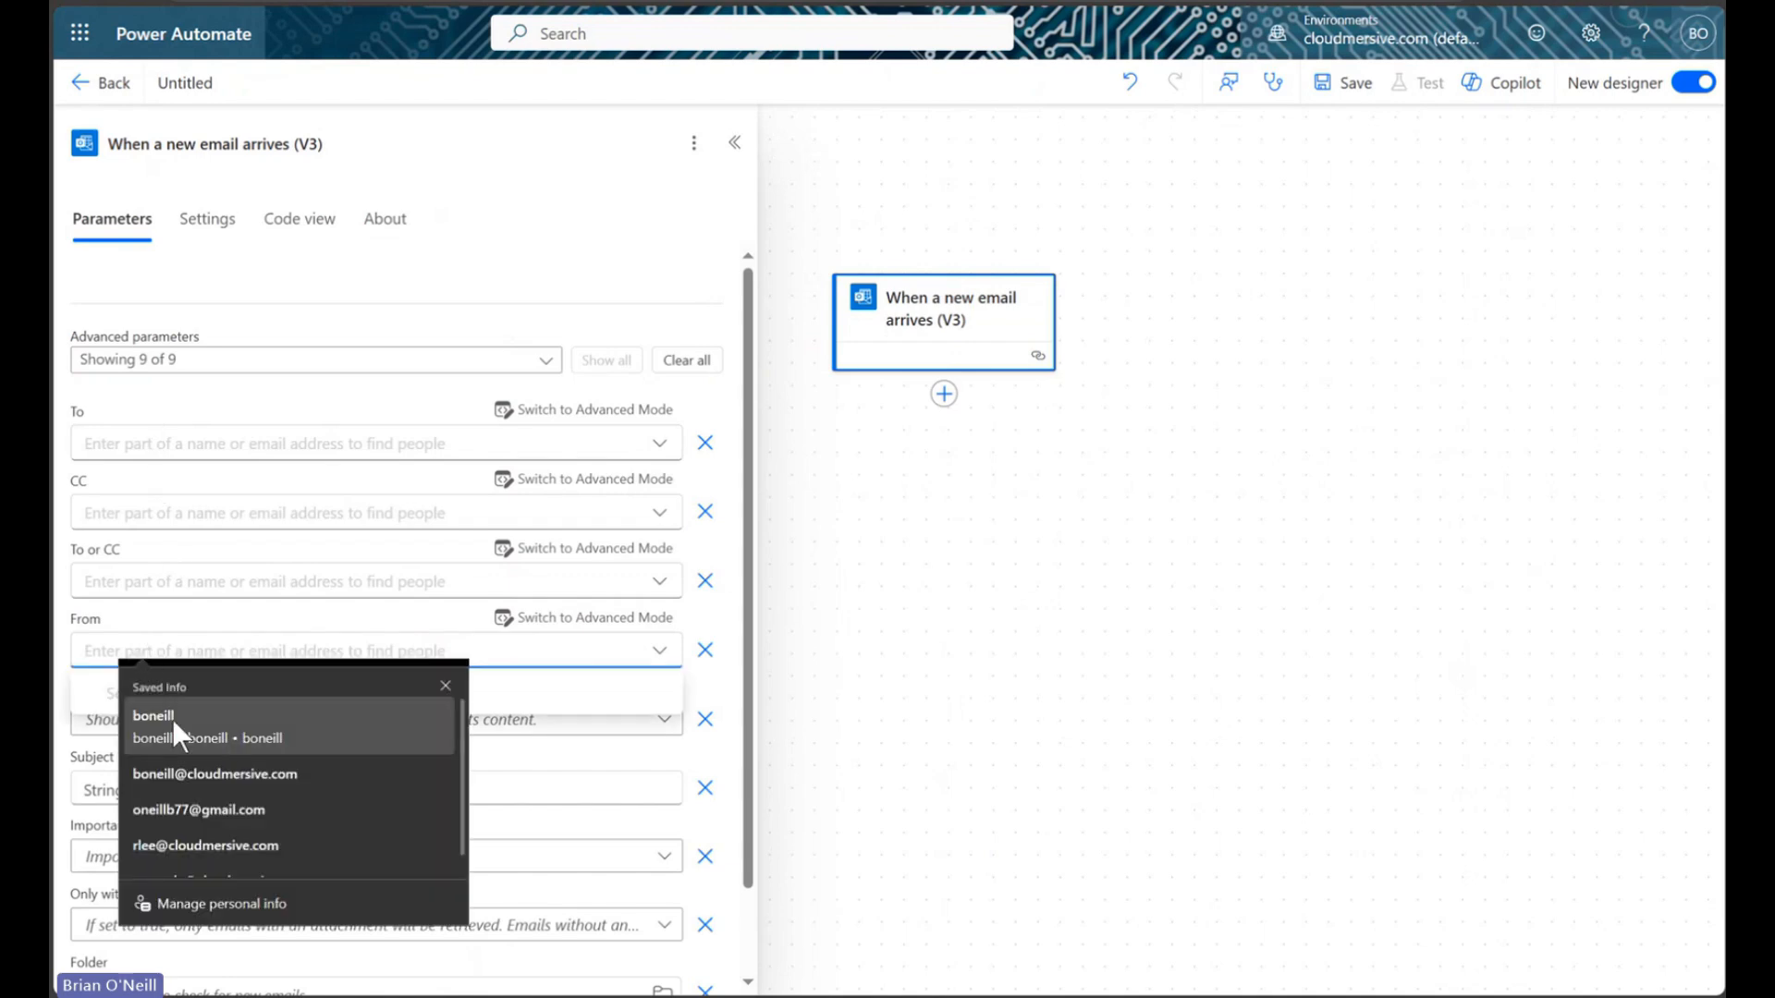
{"action": "left_click", "coordinate": [190, 773]}
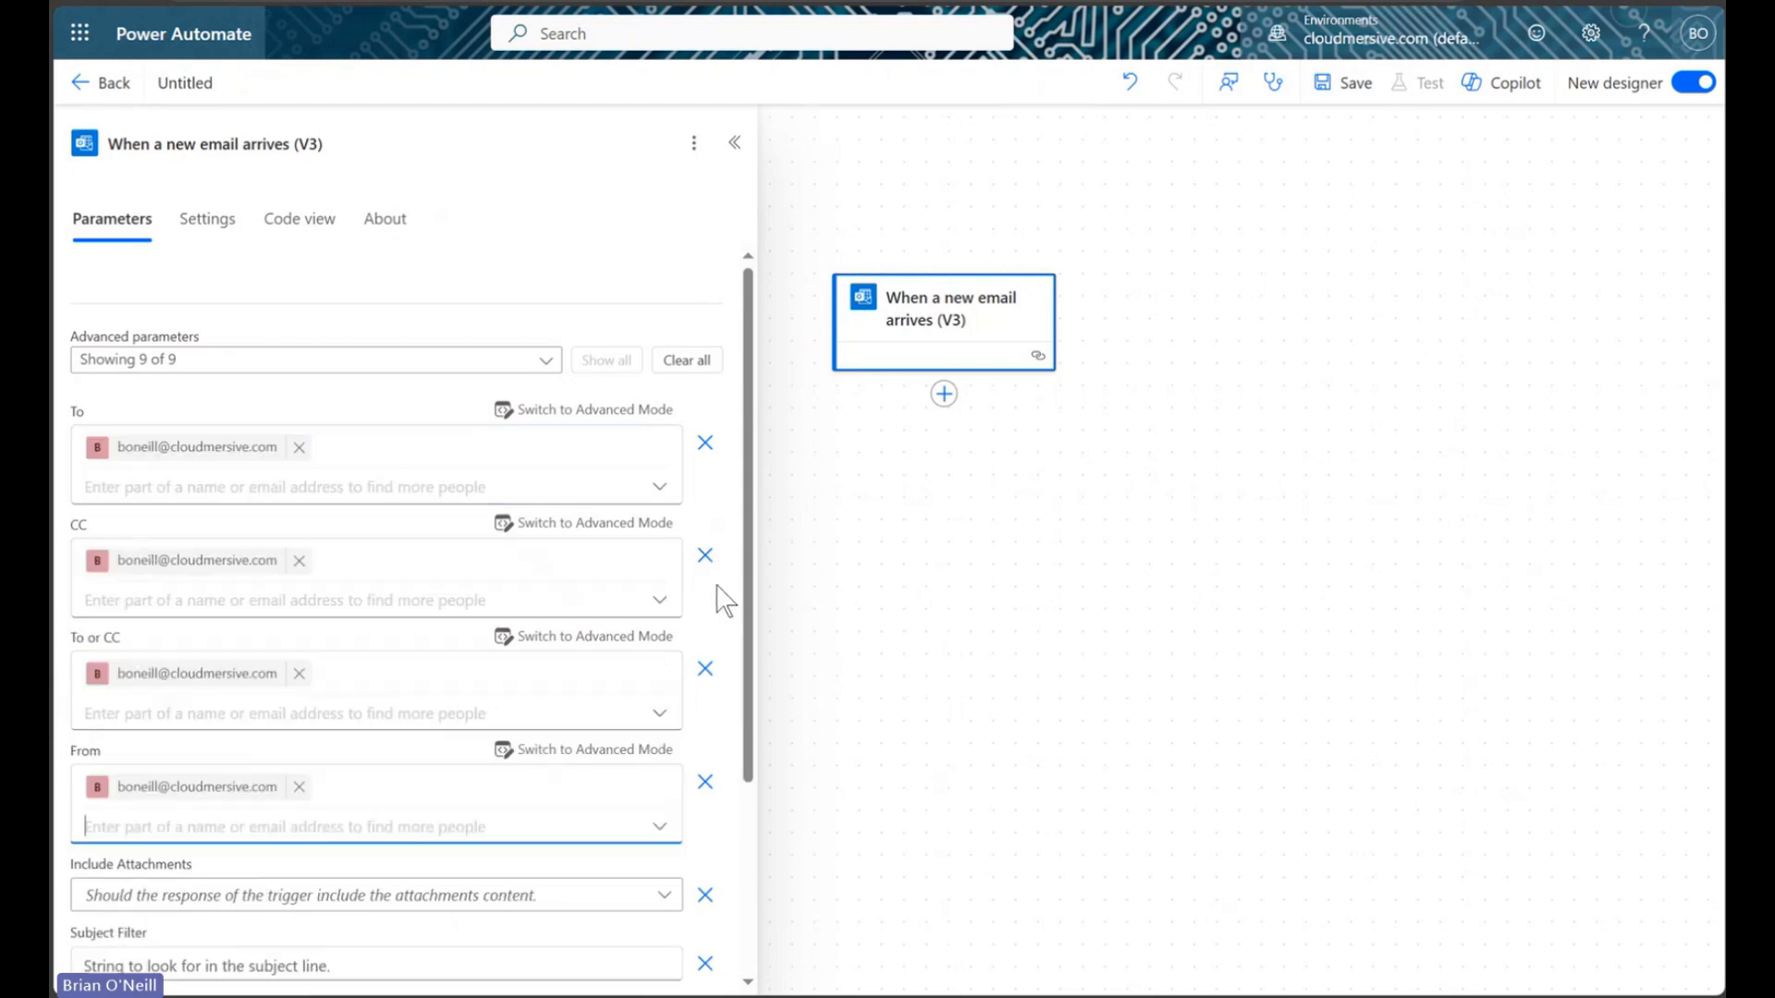
{"action": "left_click", "coordinate": [705, 664]}
{"action": "left_click", "coordinate": [706, 555]}
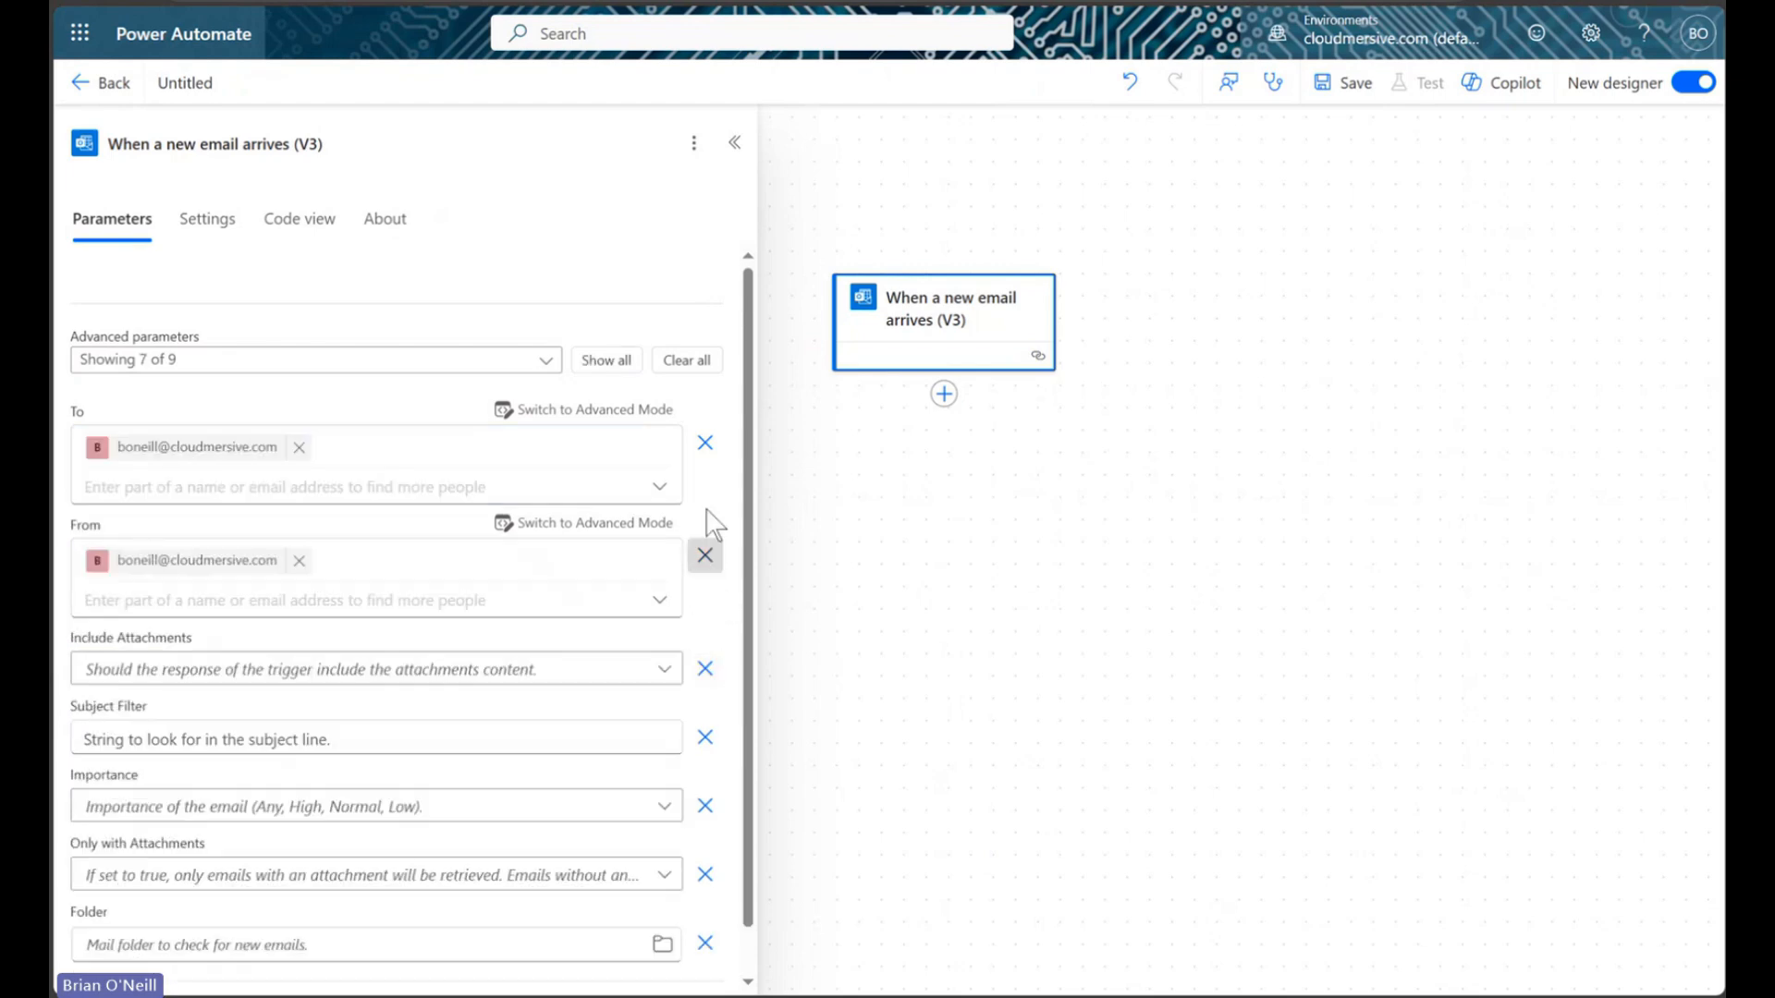
{"action": "left_click", "coordinate": [707, 443]}
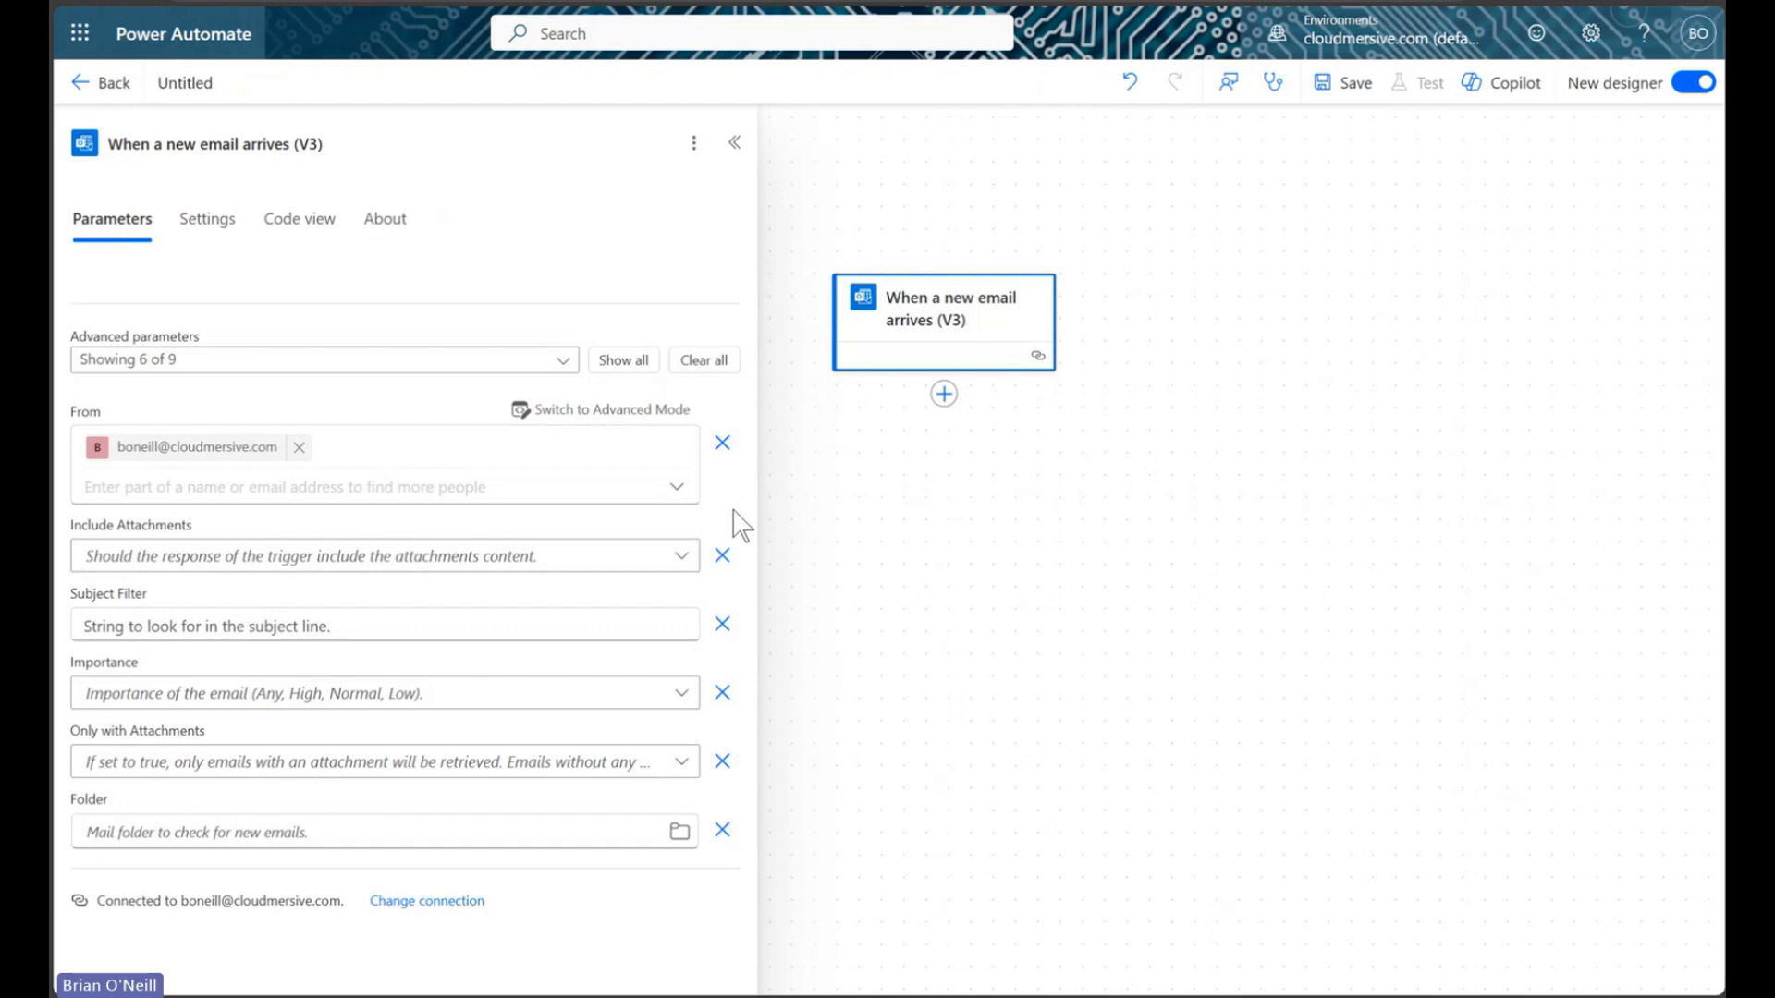
Step: Set the trigger's Include Attachments and Only with Attachments to Yes, and remove the Subject Filter, Importance and Folder parameters
{"action": "left_click", "coordinate": [552, 562]}
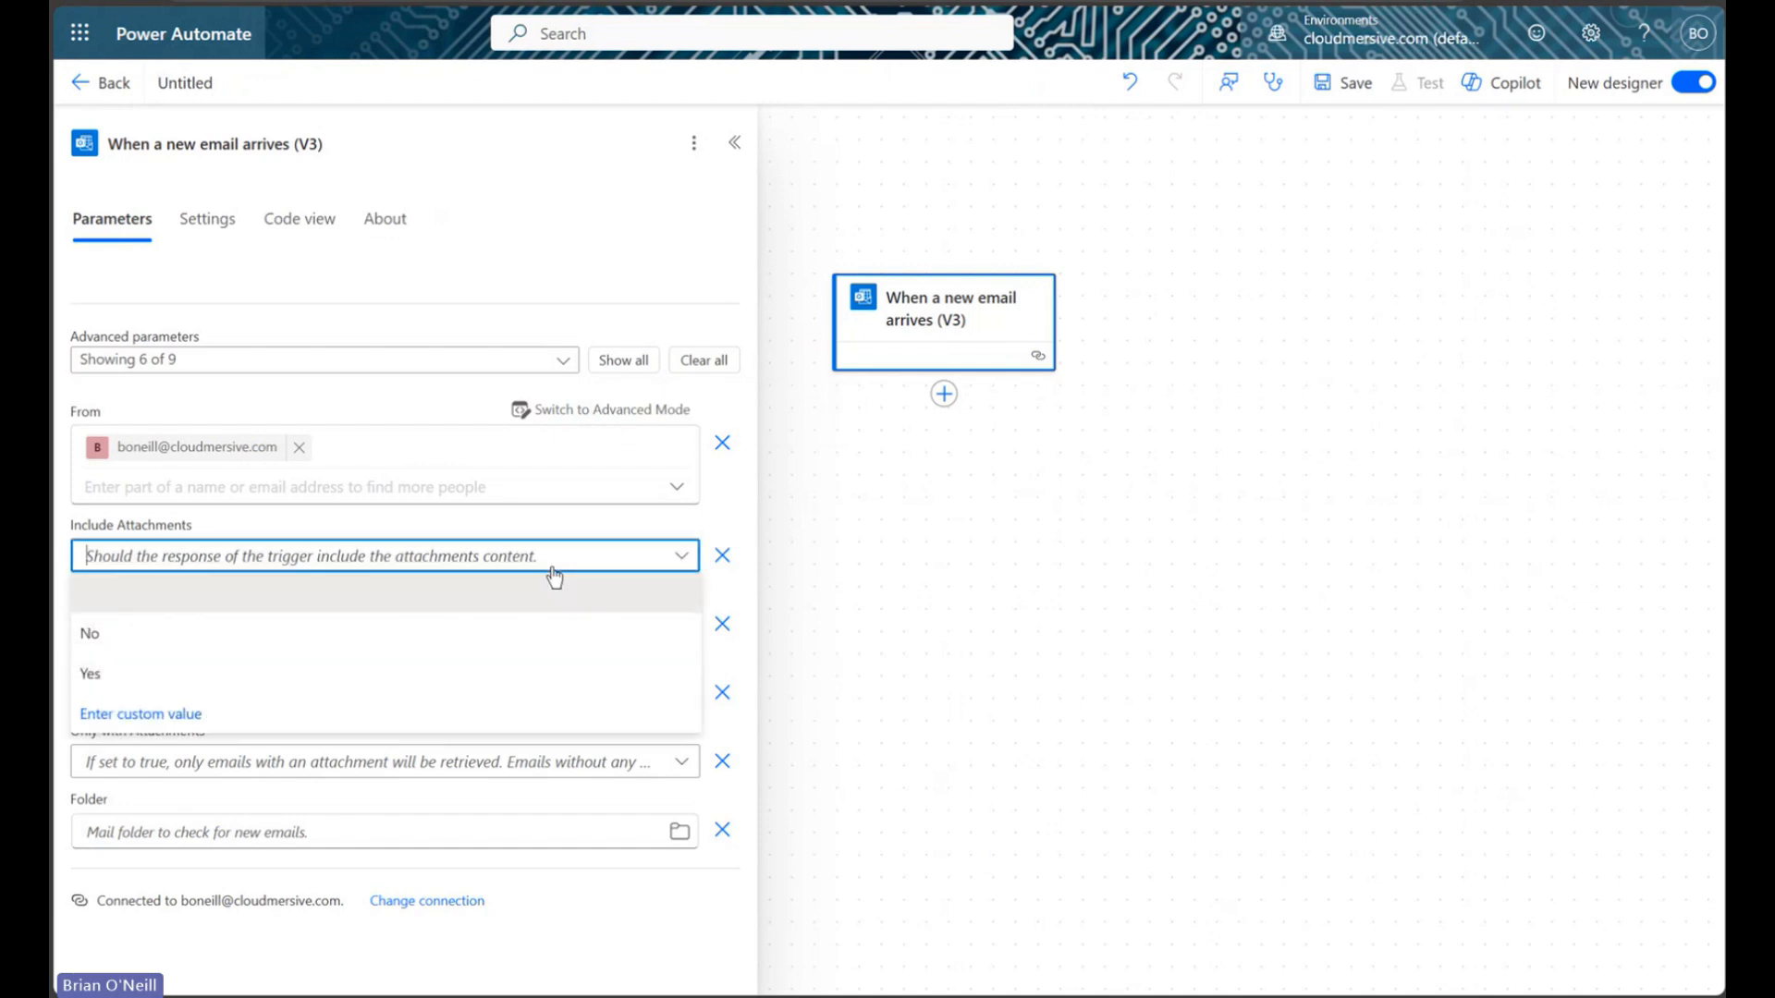
{"action": "left_click", "coordinate": [334, 672]}
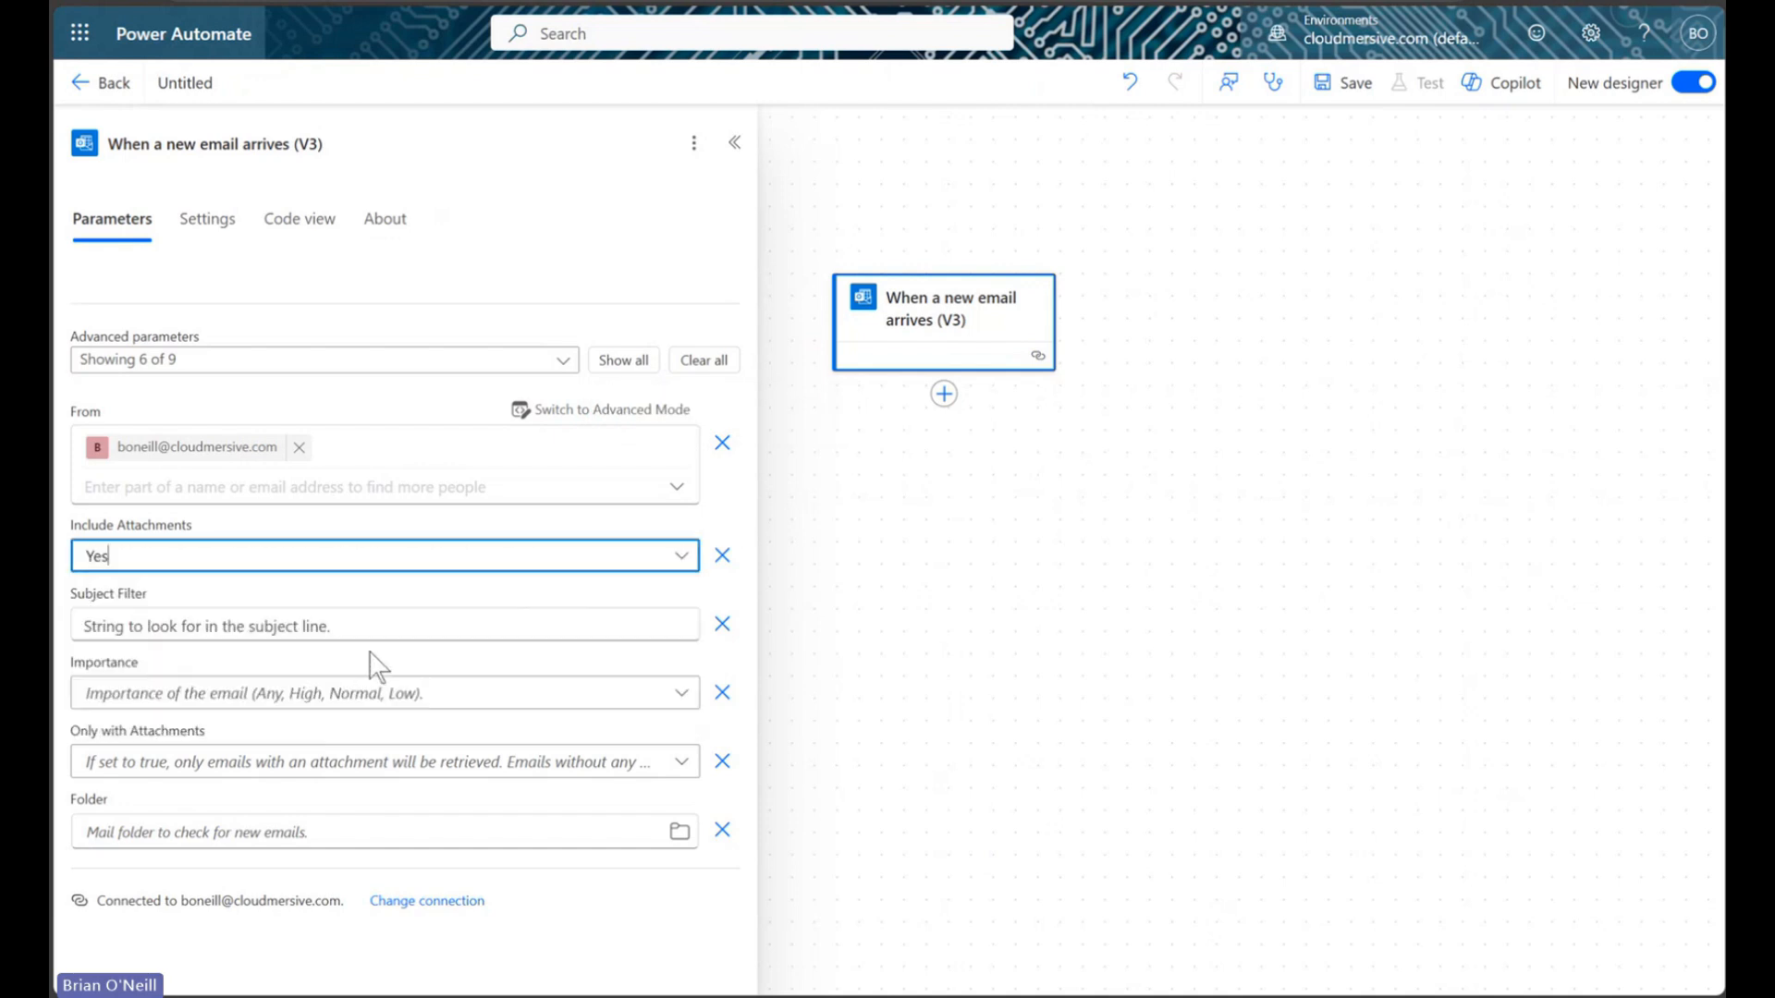
{"action": "left_click", "coordinate": [720, 629]}
{"action": "left_click", "coordinate": [724, 627]}
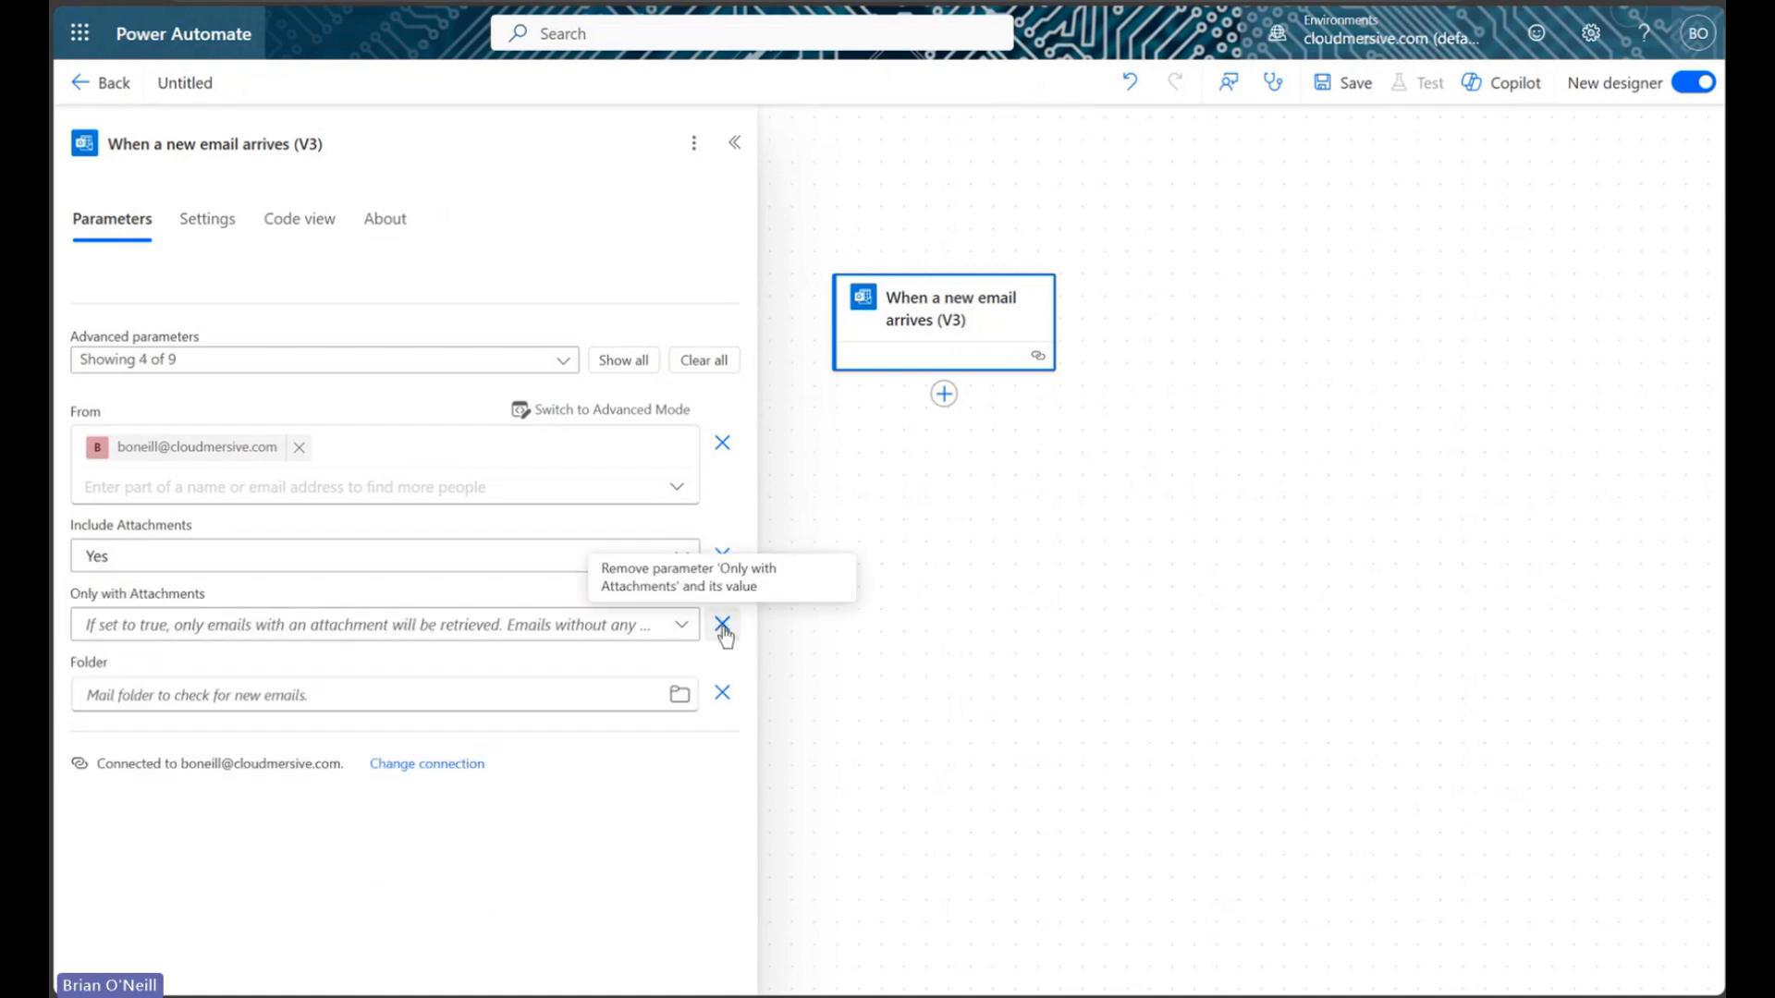
{"action": "left_click", "coordinate": [562, 624]}
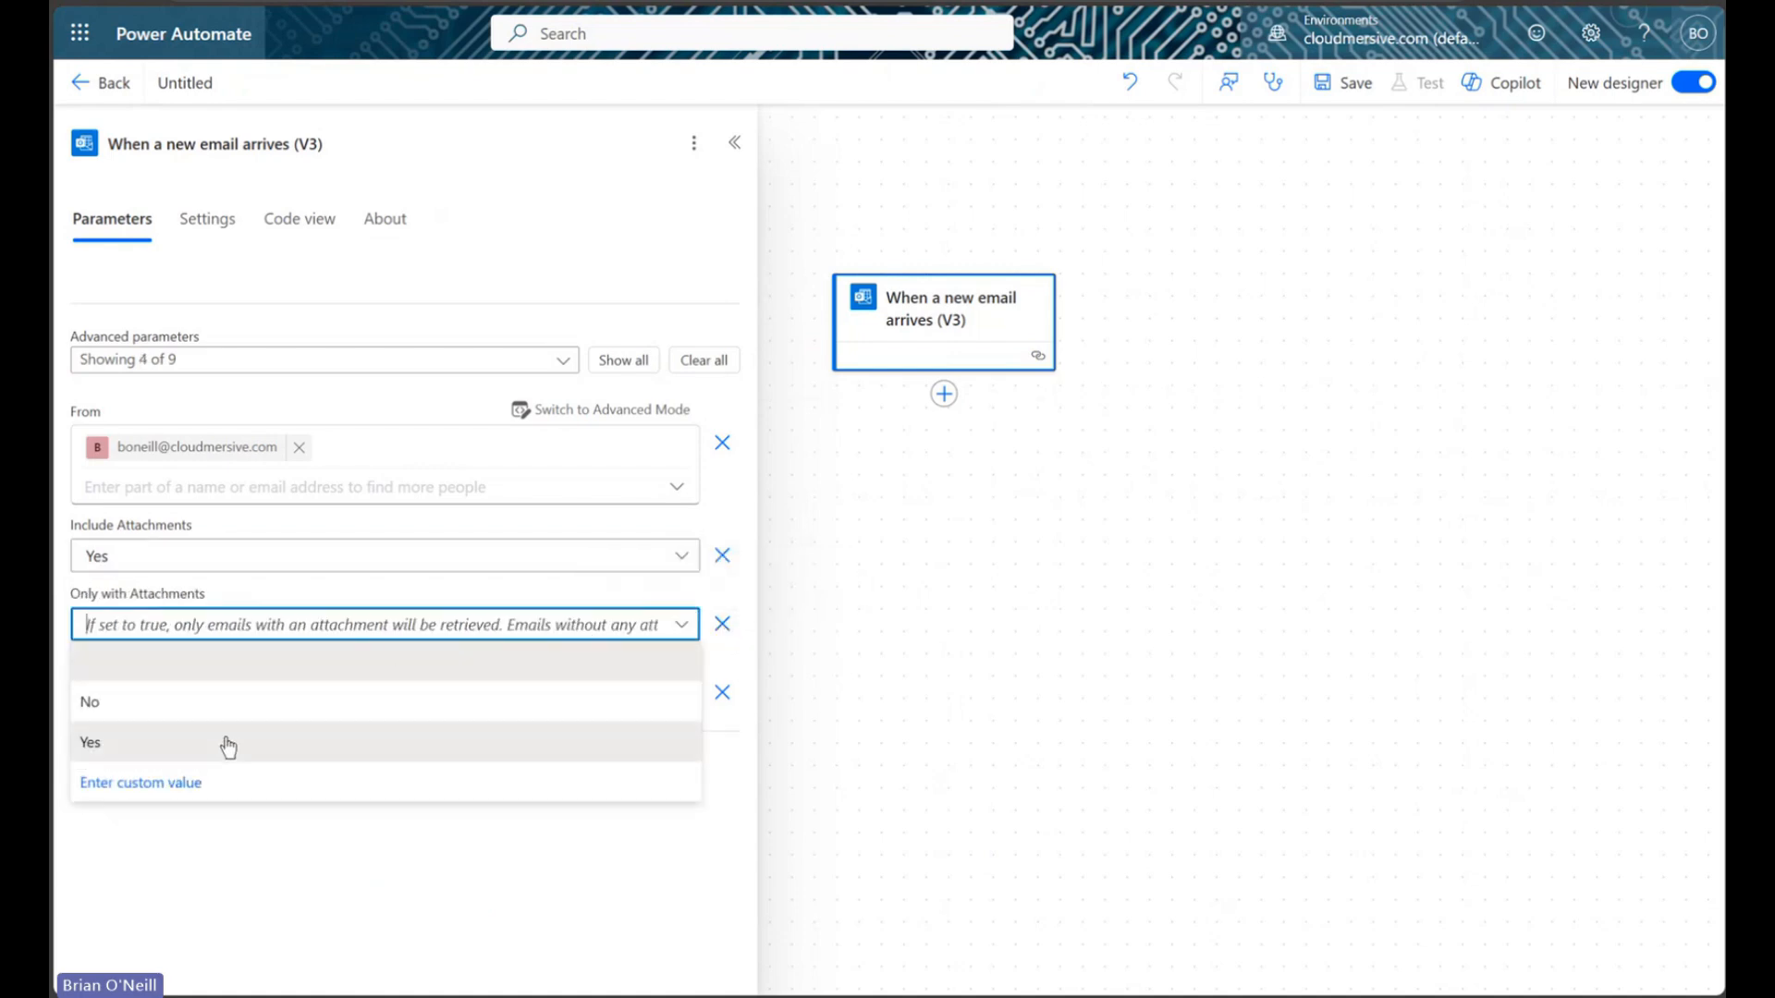
{"action": "left_click", "coordinate": [227, 745]}
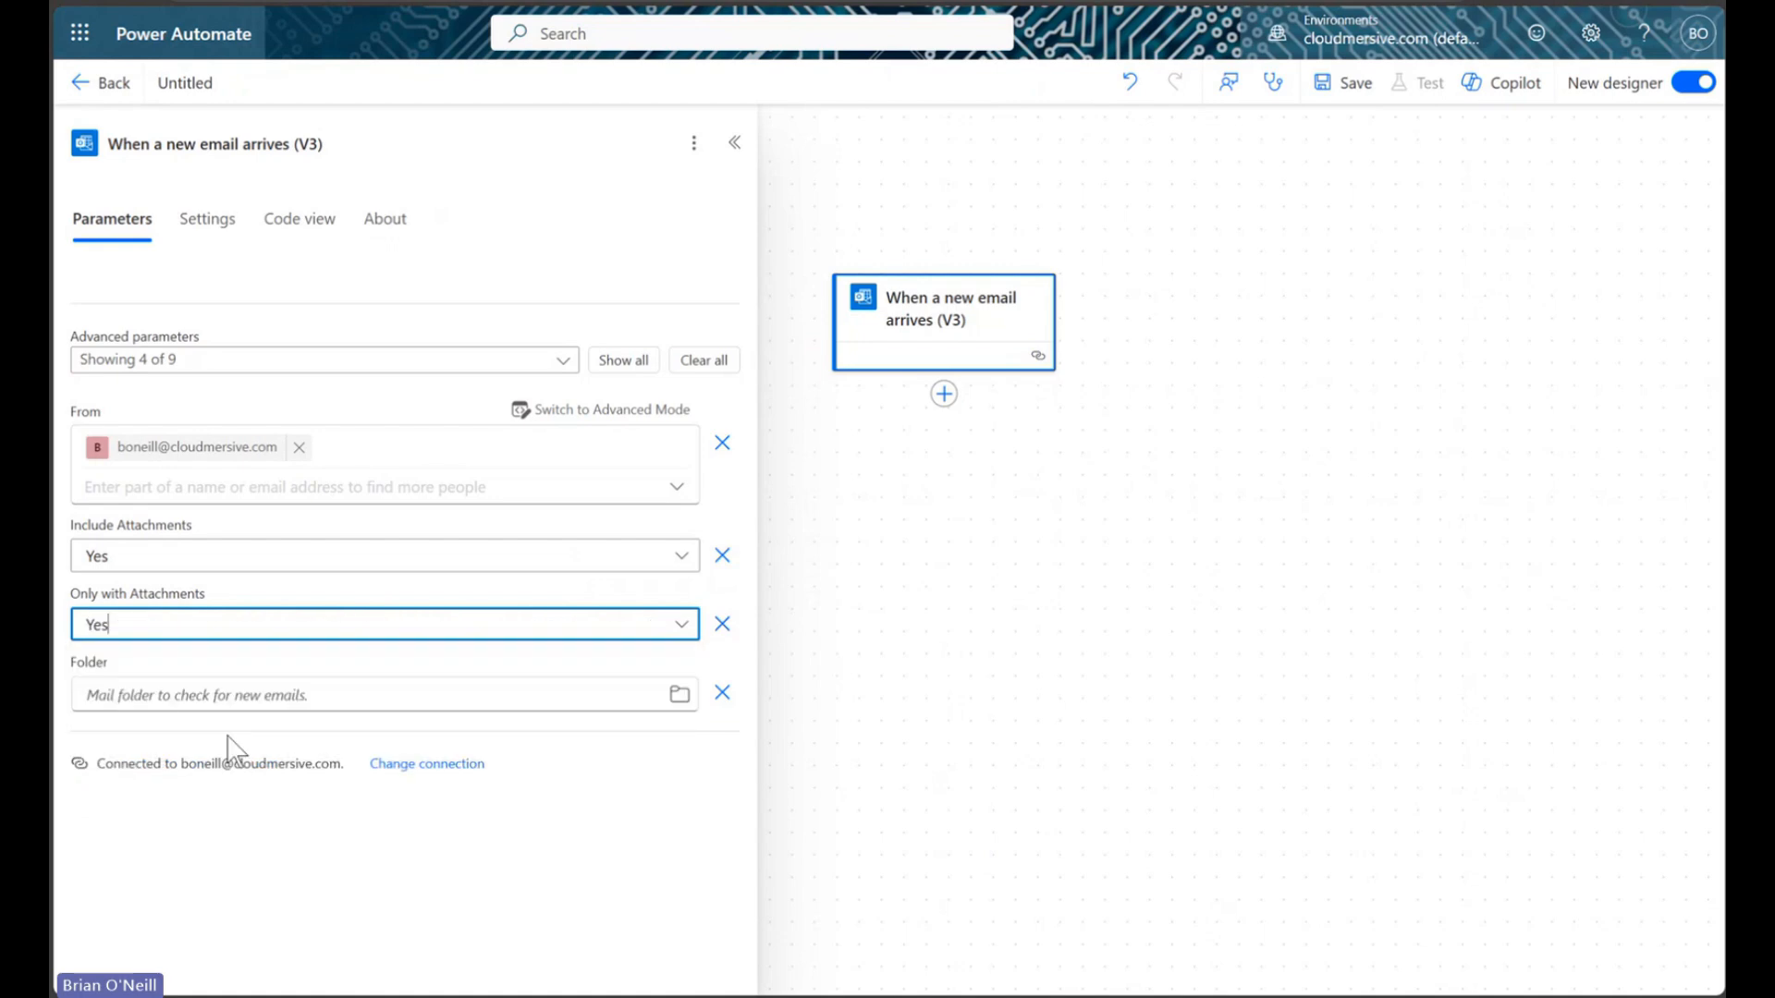
{"action": "left_click", "coordinate": [723, 694]}
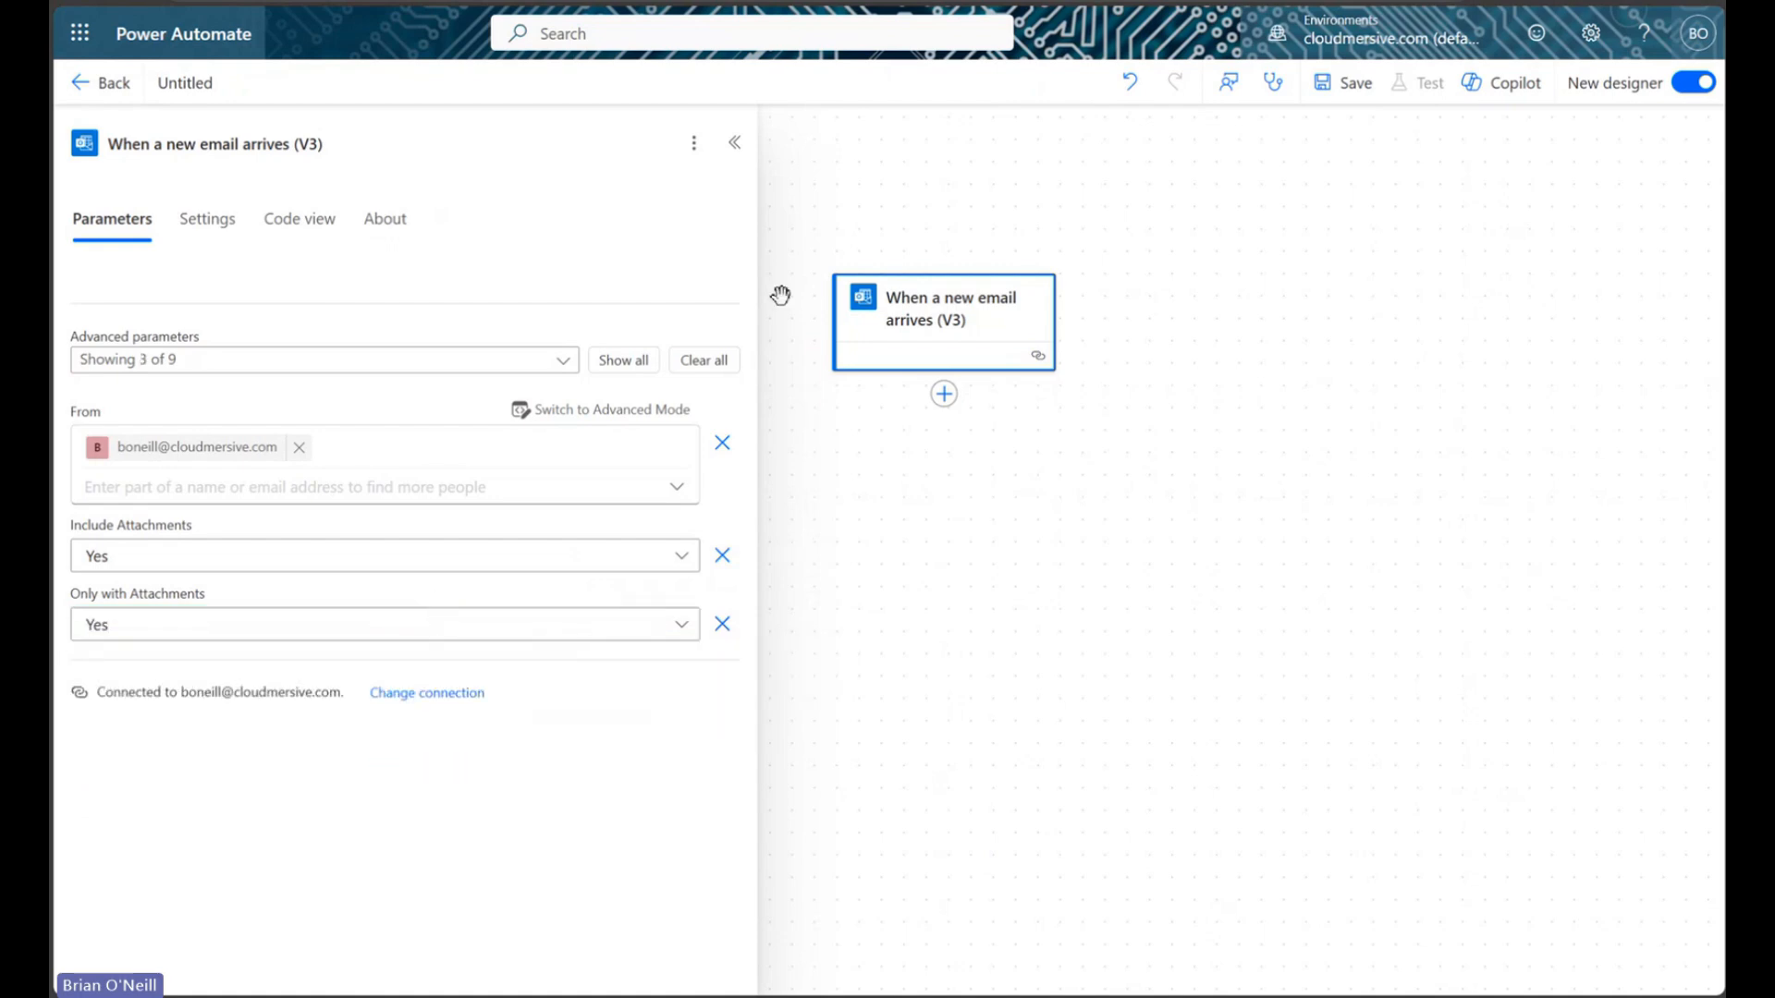
{"action": "left_click", "coordinate": [737, 144]}
Step: Find the Condition control and add it as an action directly after the email trigger
{"action": "left_click_drag", "start_coordinate": [1341, 474], "coordinate": [1162, 446]}
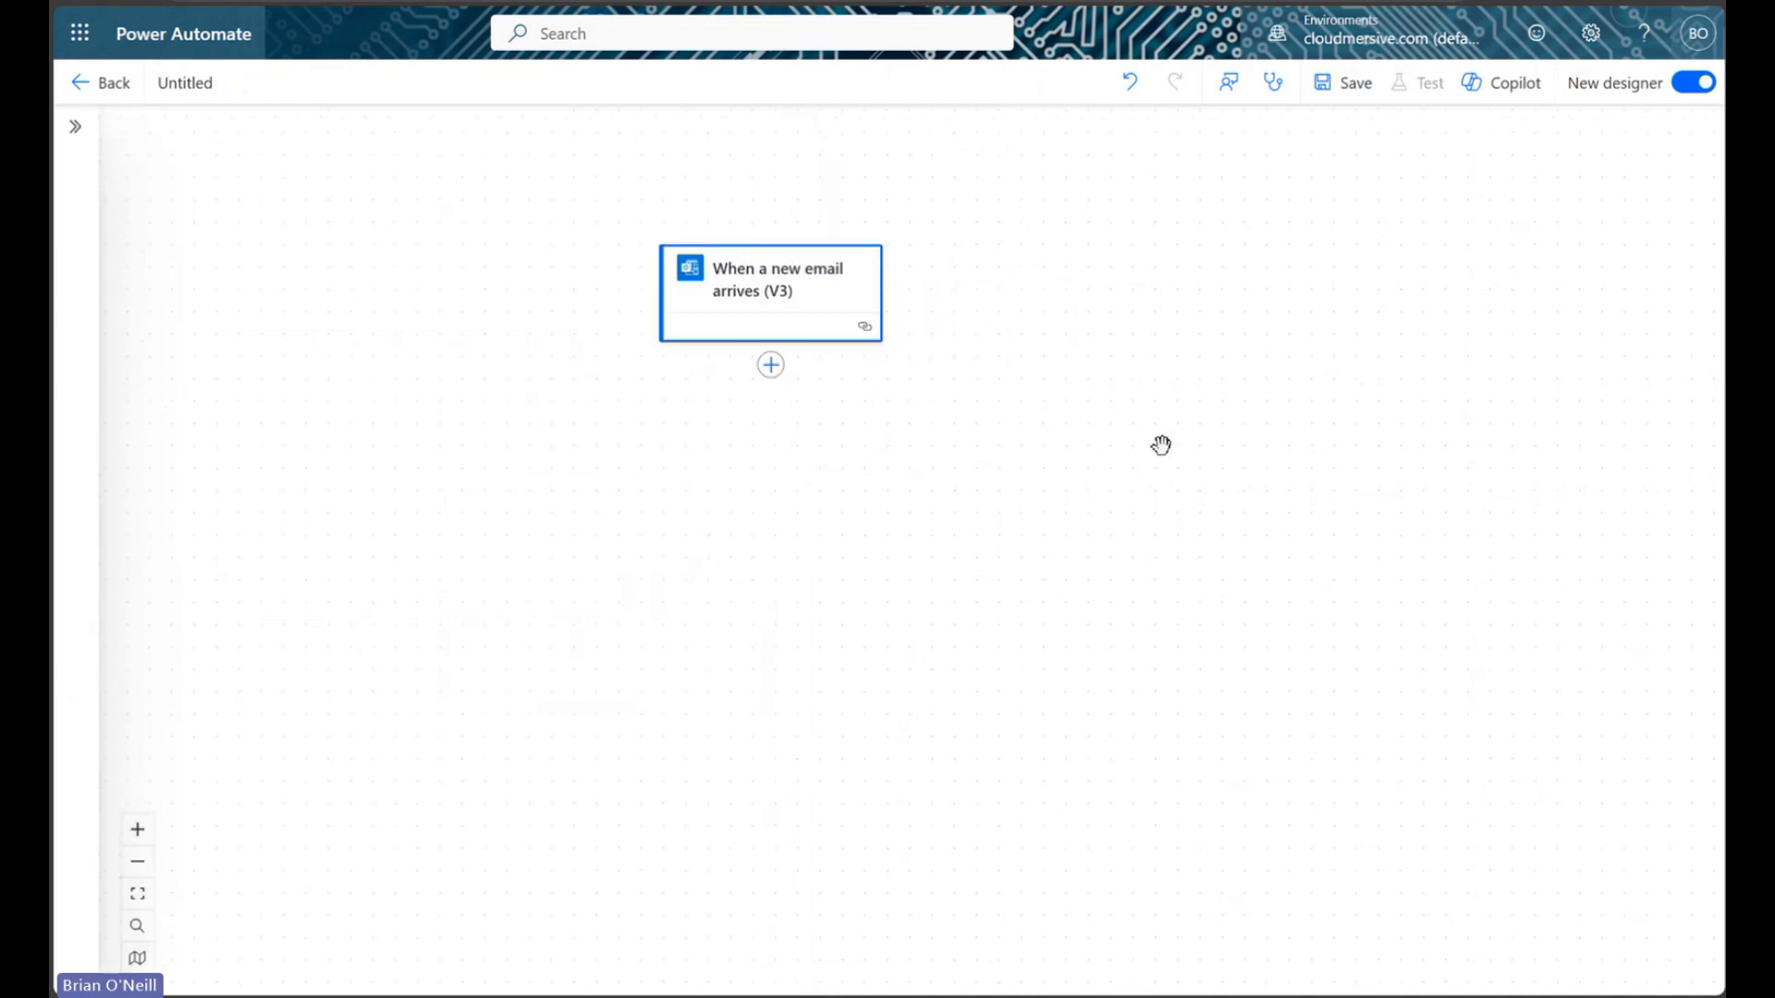
{"action": "left_click", "coordinate": [771, 363]}
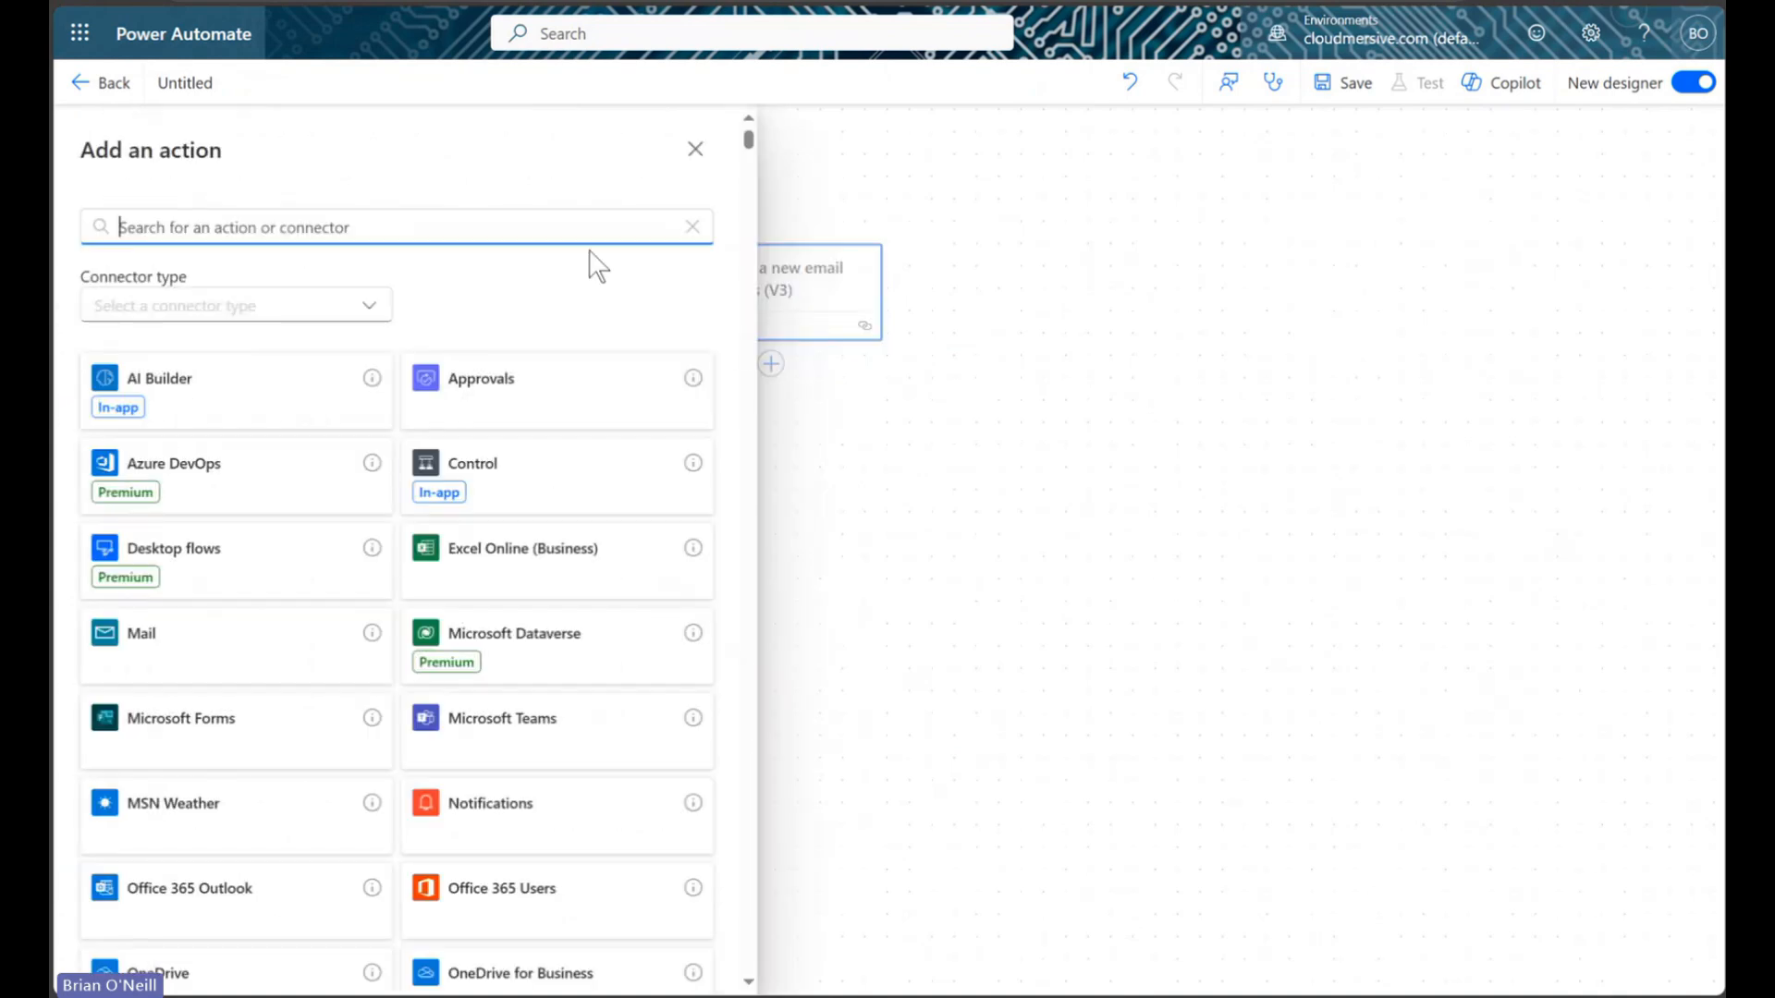
{"action": "type", "text": "condition"}
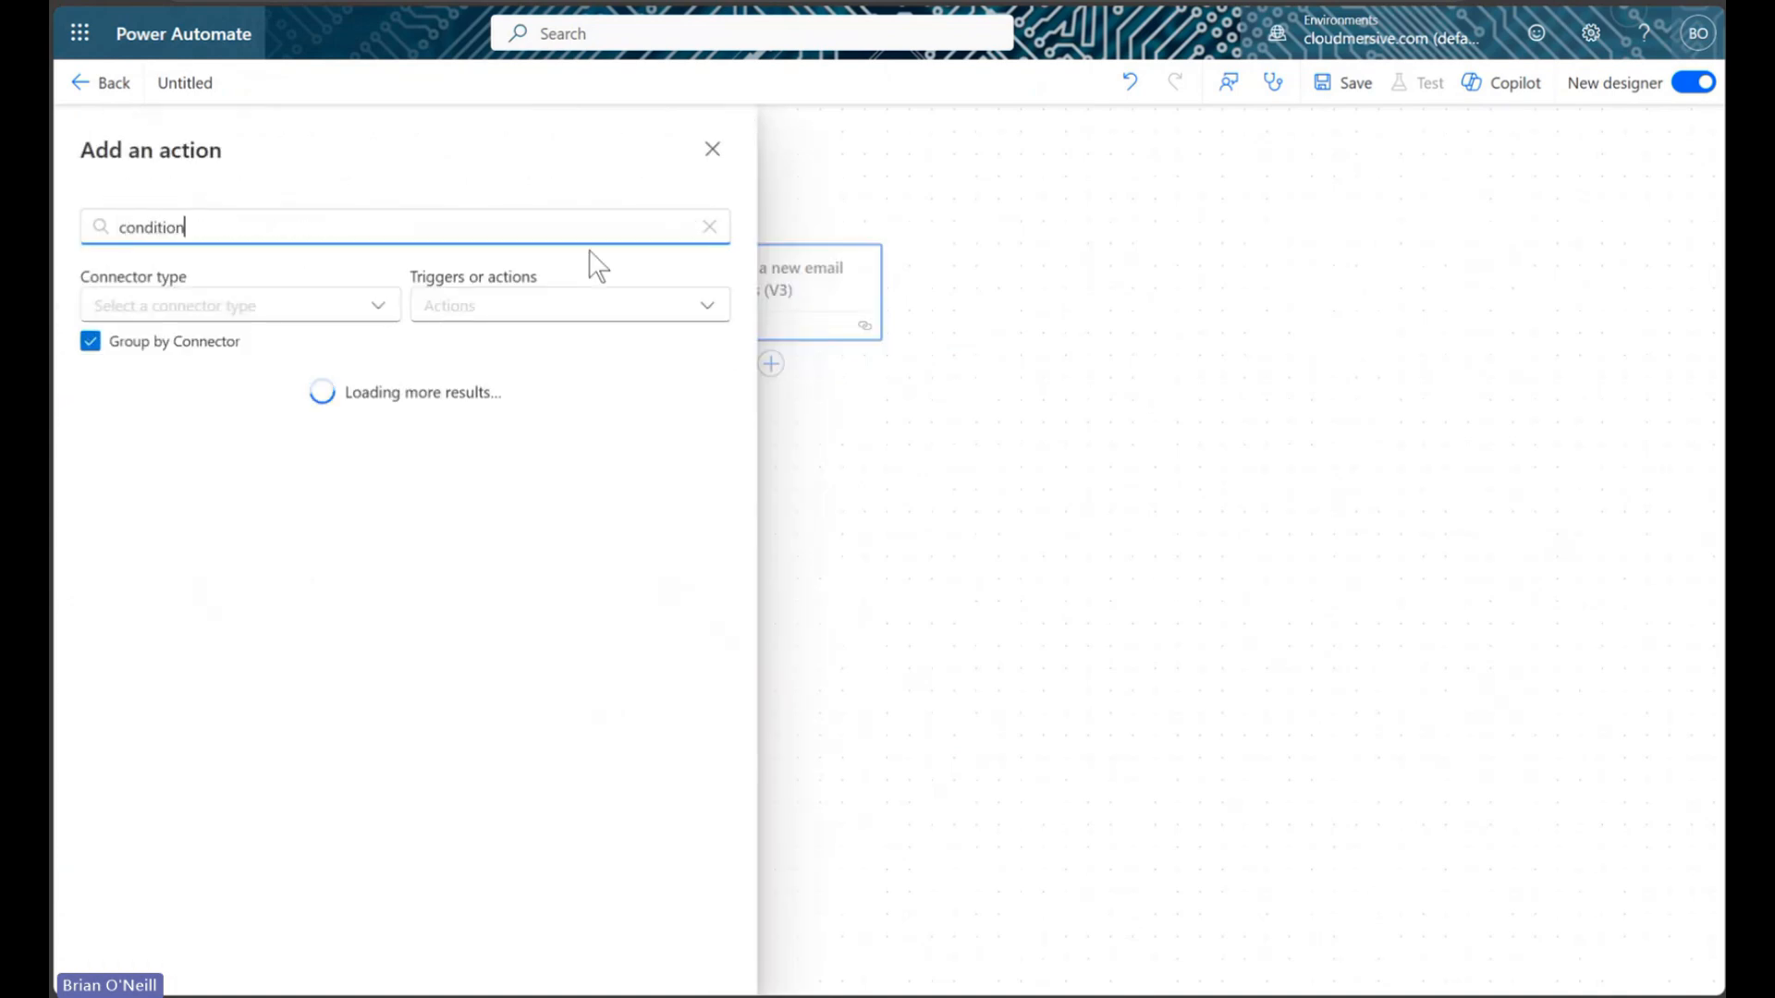
{"action": "left_click", "coordinate": [396, 468]}
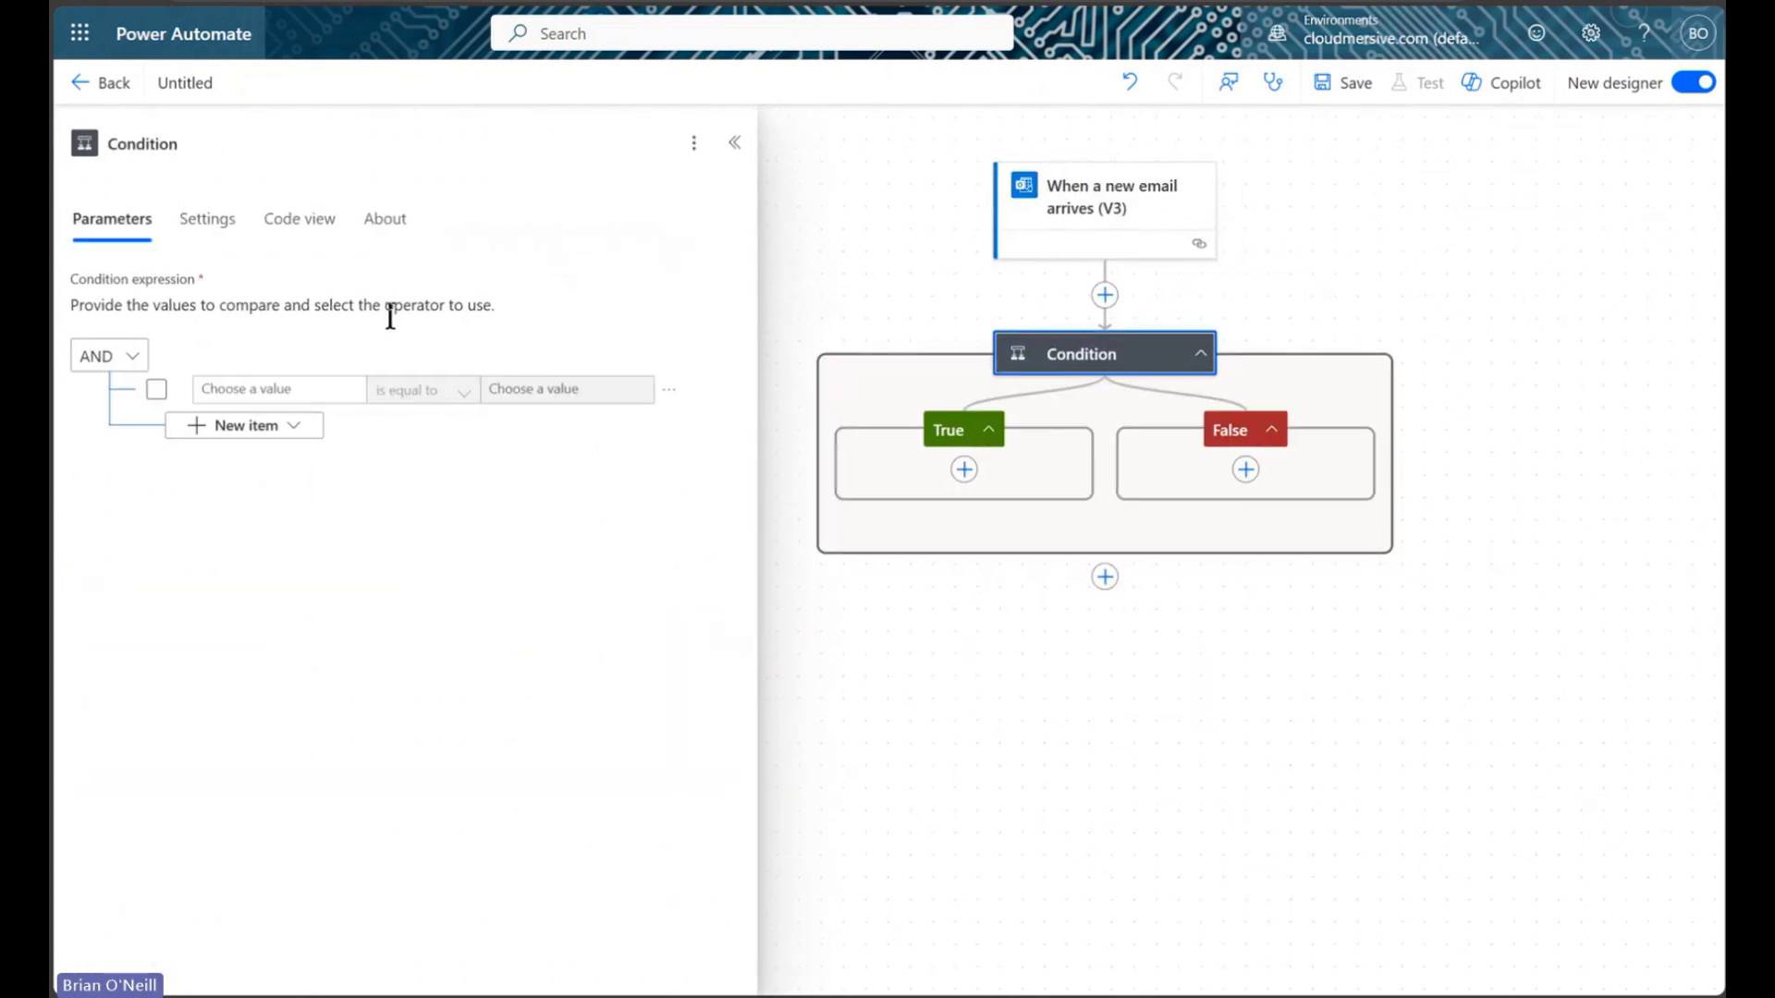
Step: Define the condition so that the trigger's Attachments Name contains .pdf
{"action": "left_click", "coordinate": [218, 389]}
{"action": "left_click", "coordinate": [179, 375]}
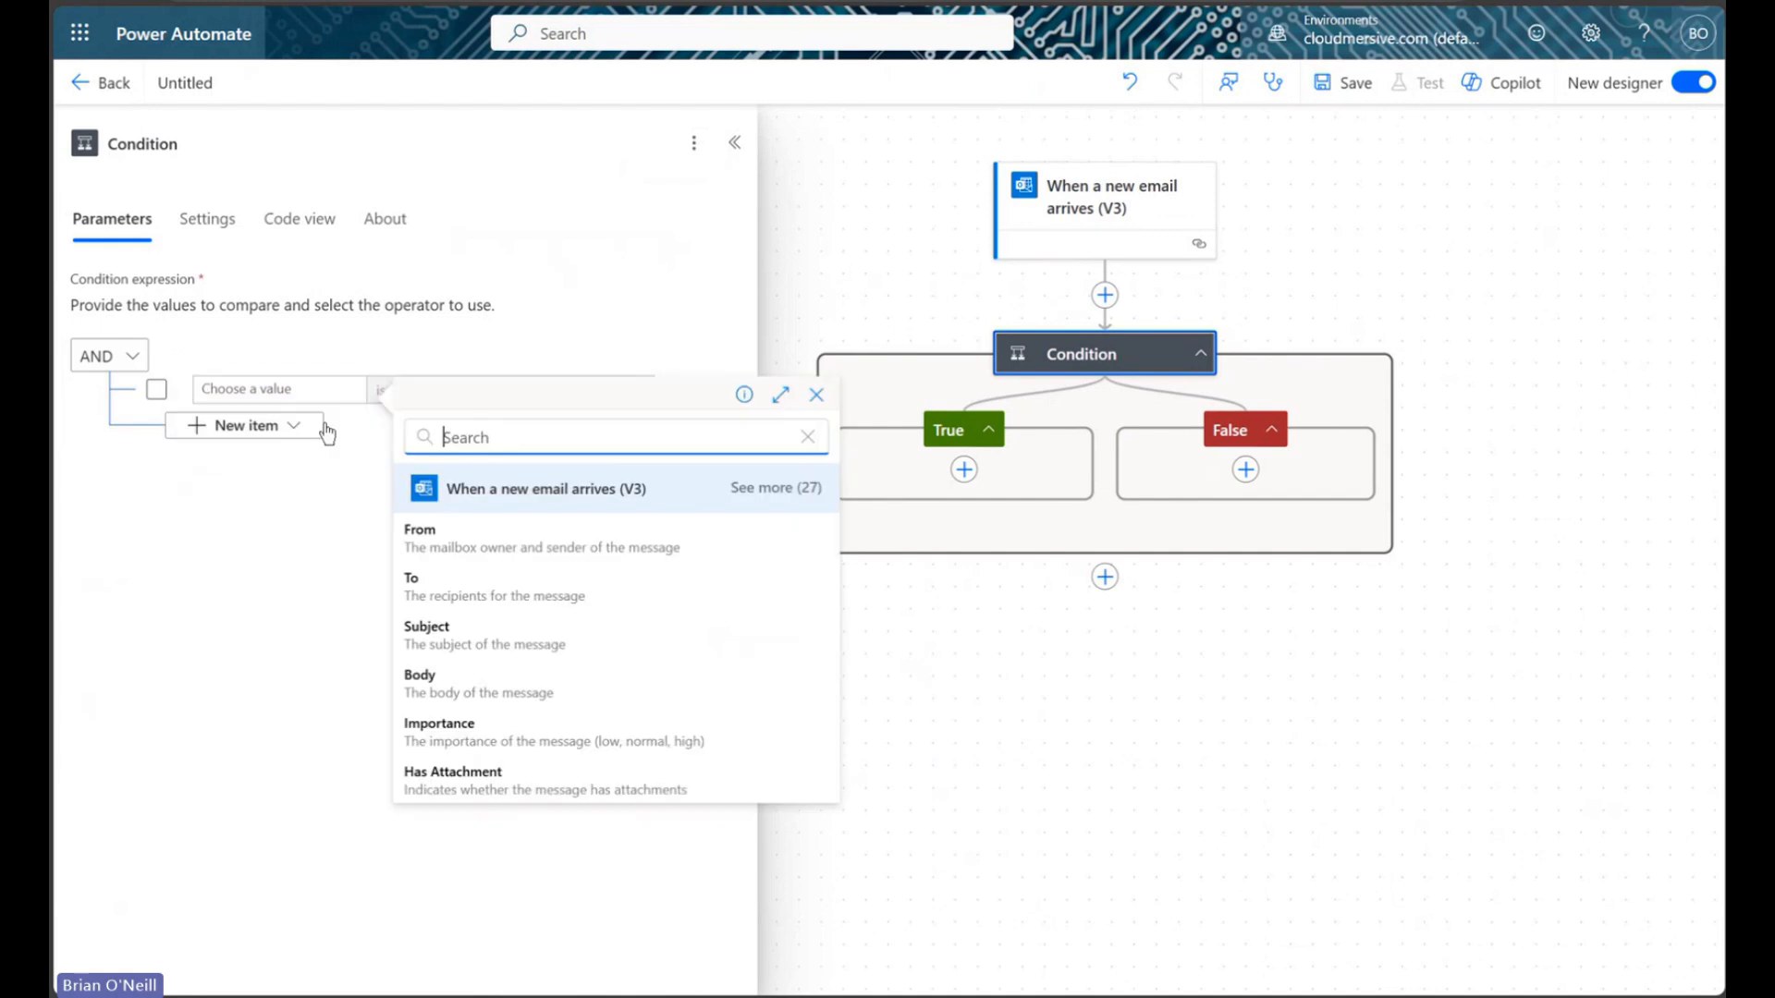
{"action": "left_click", "coordinate": [776, 490]}
{"action": "scroll", "coordinate": [745, 507], "scroll_direction": "down", "scroll_amount": 10}
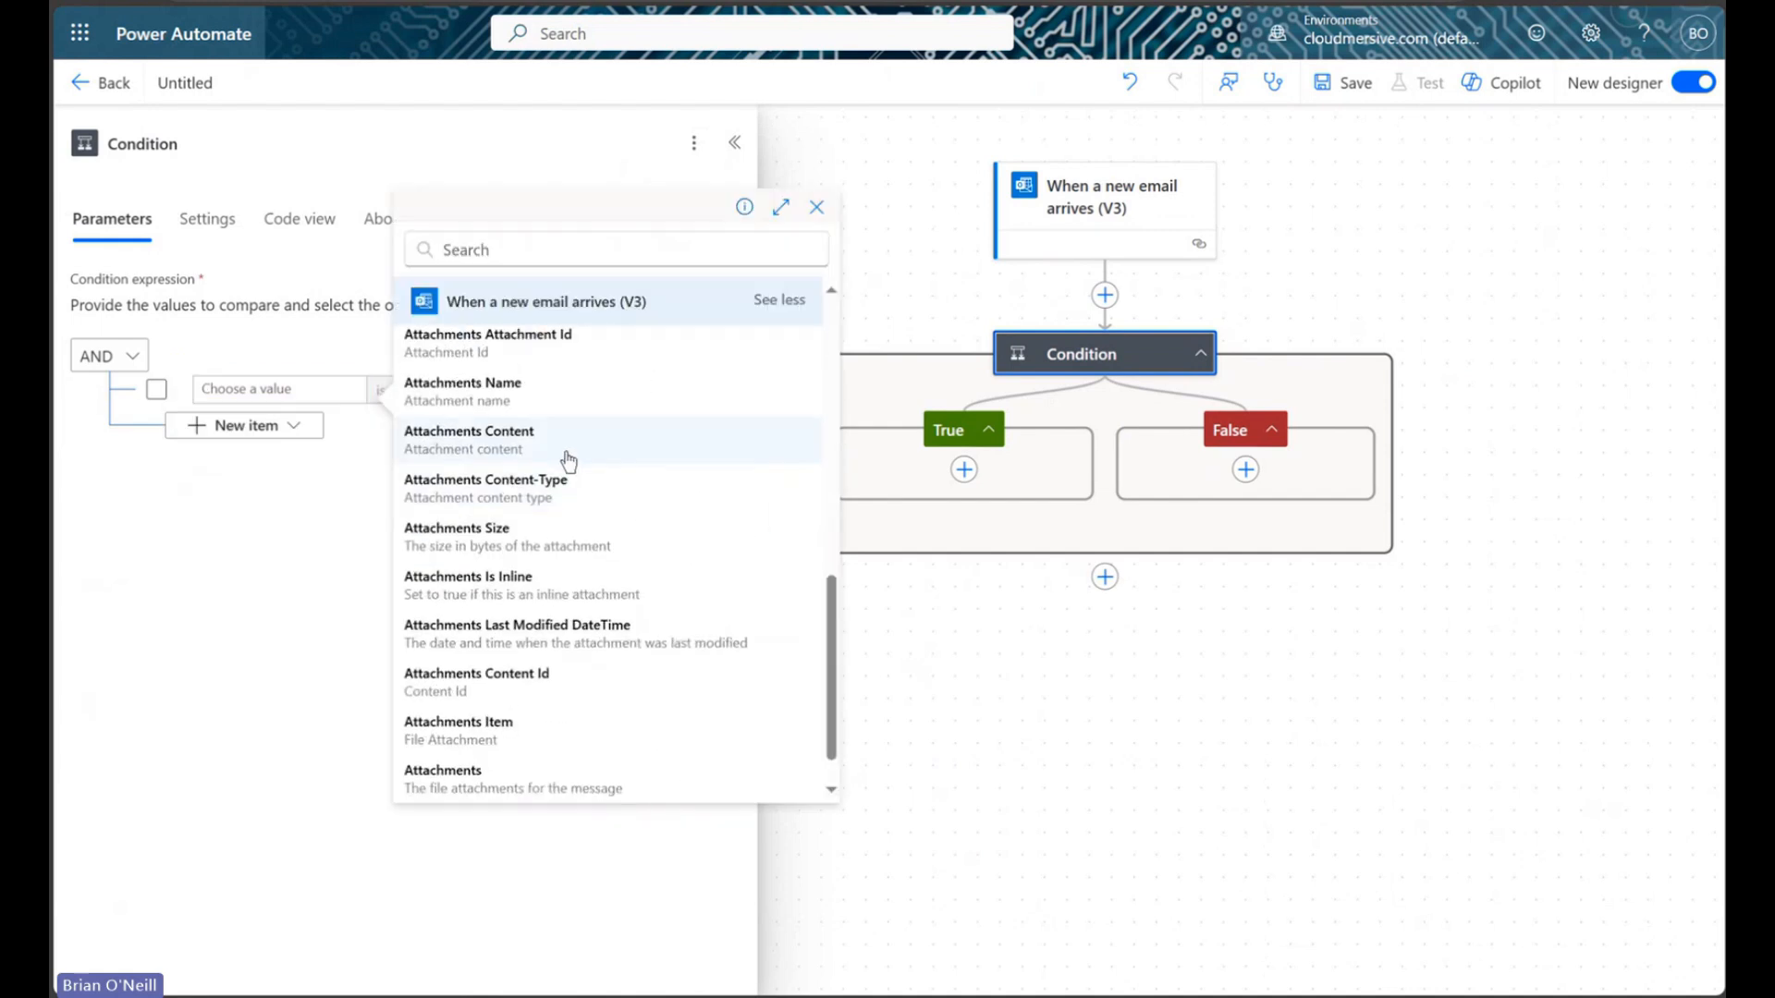
{"action": "left_click", "coordinate": [471, 400]}
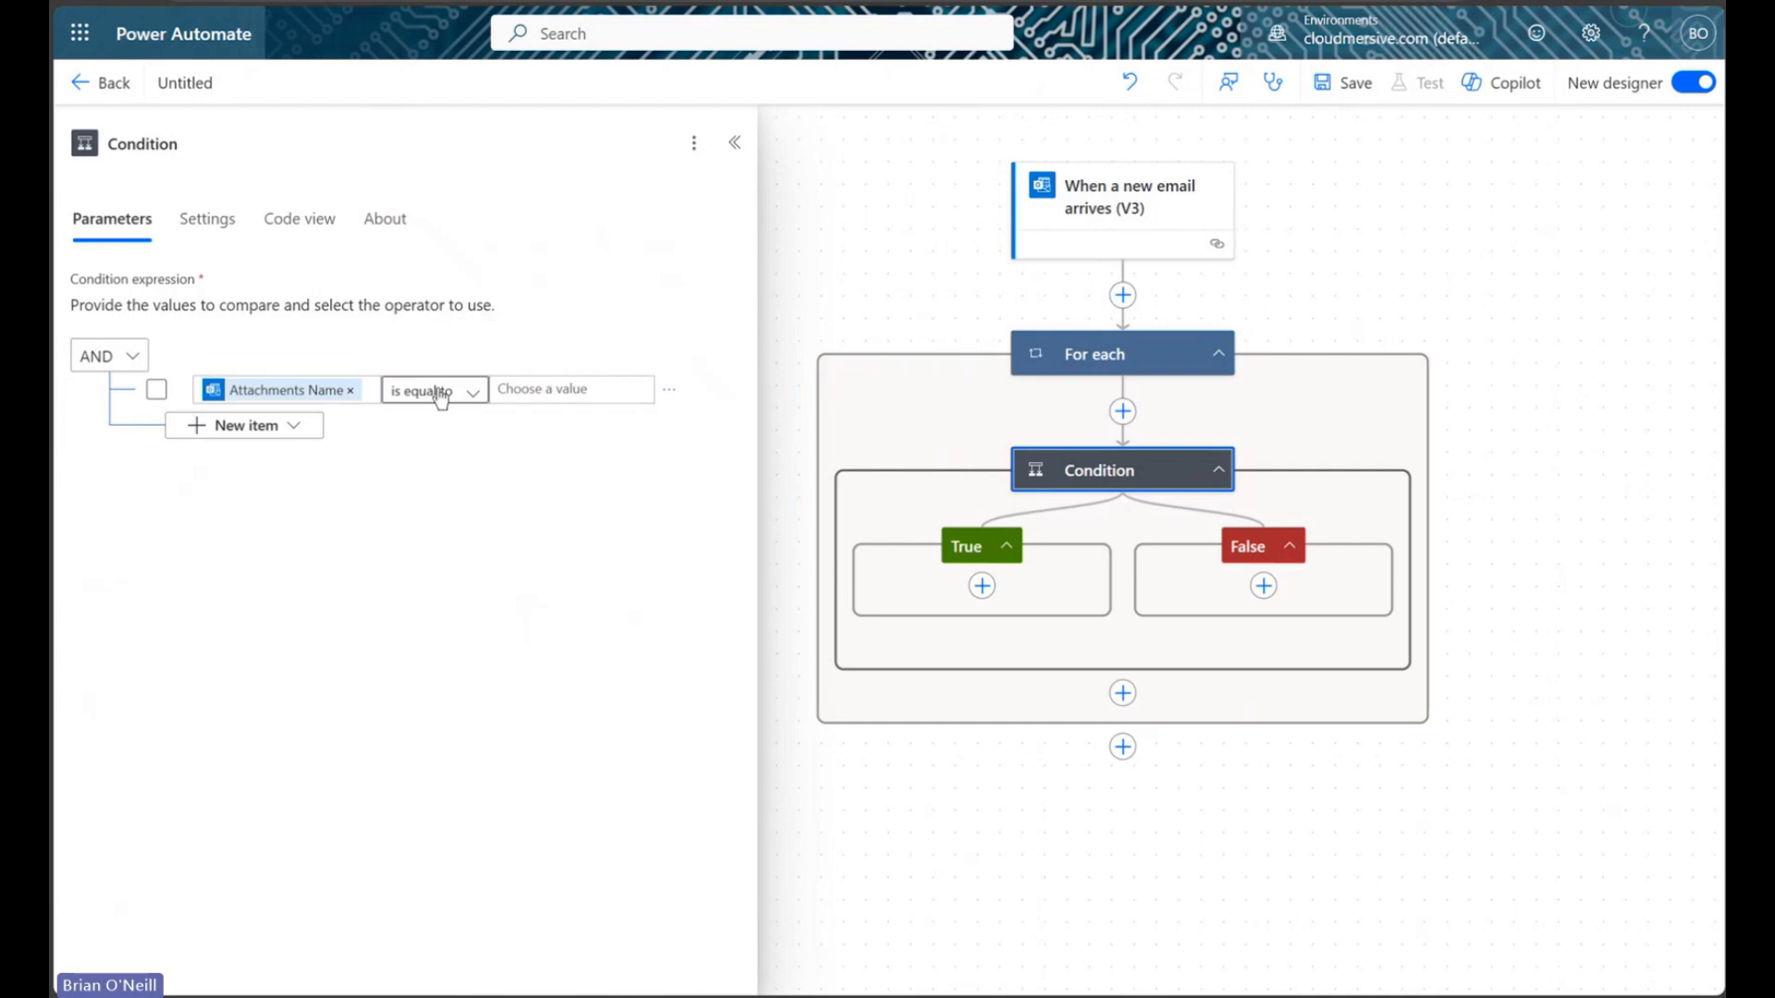
{"action": "left_click", "coordinate": [430, 391]}
{"action": "left_click", "coordinate": [440, 418]}
{"action": "left_click", "coordinate": [527, 387]}
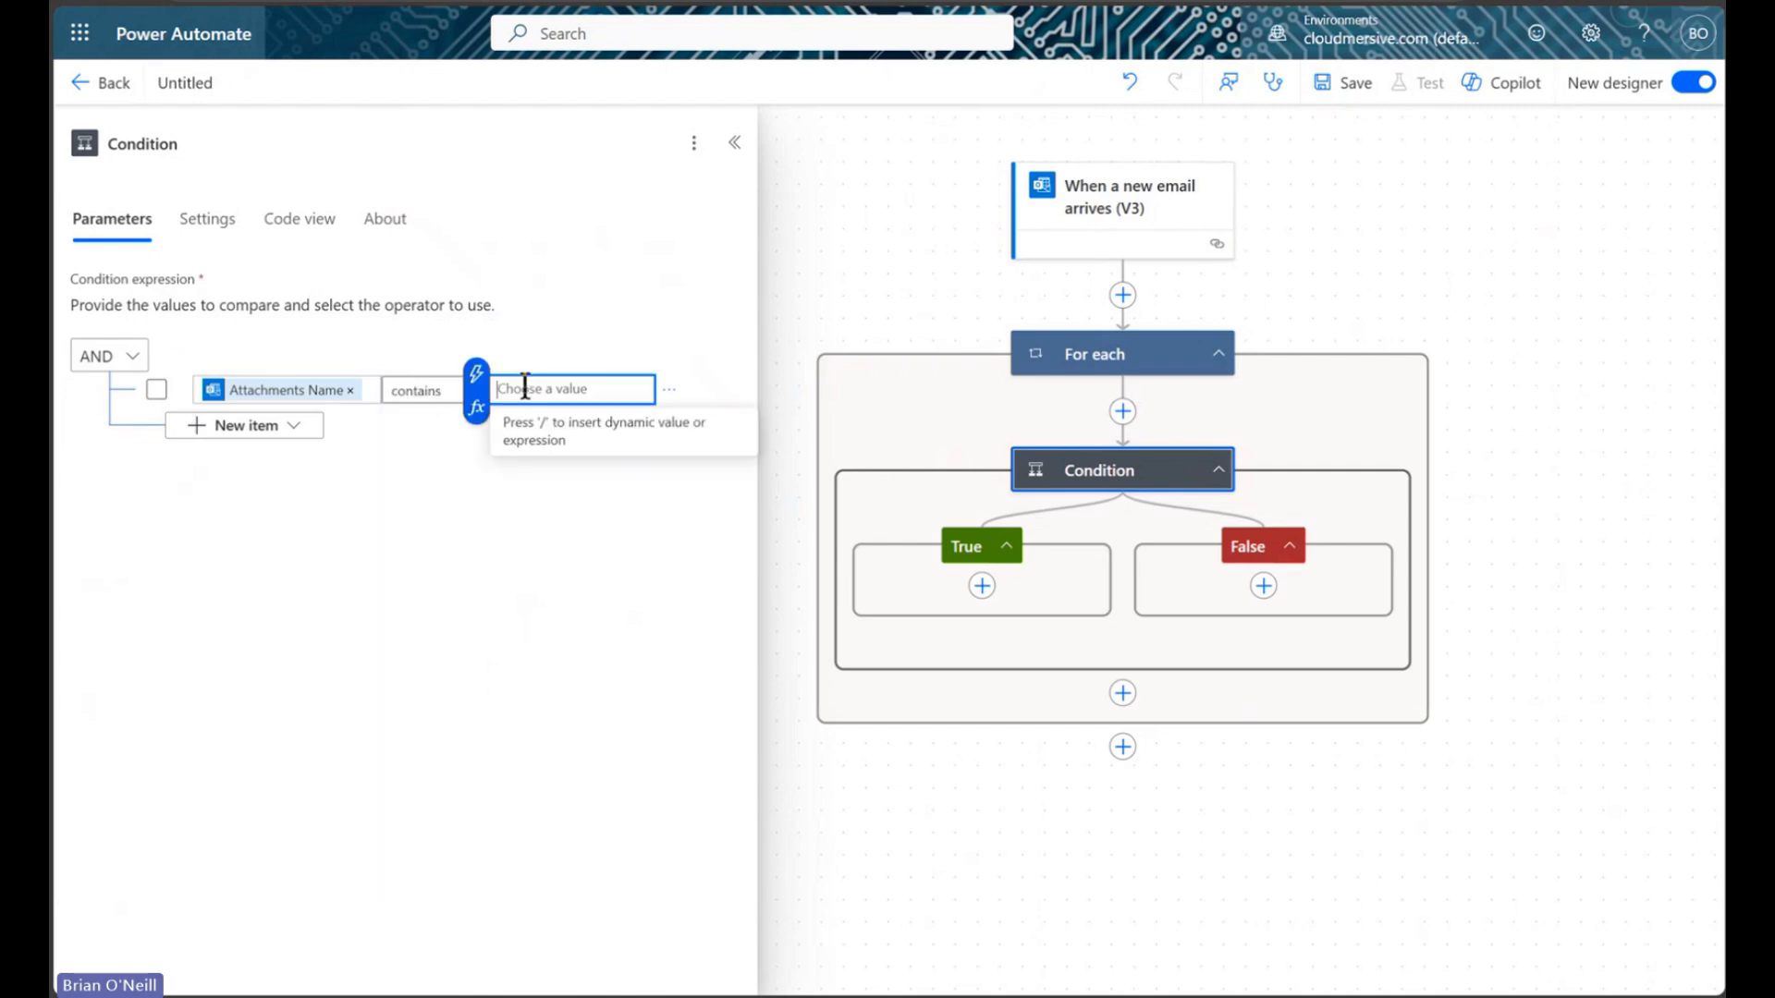
{"action": "type", "text": ".pdf"}
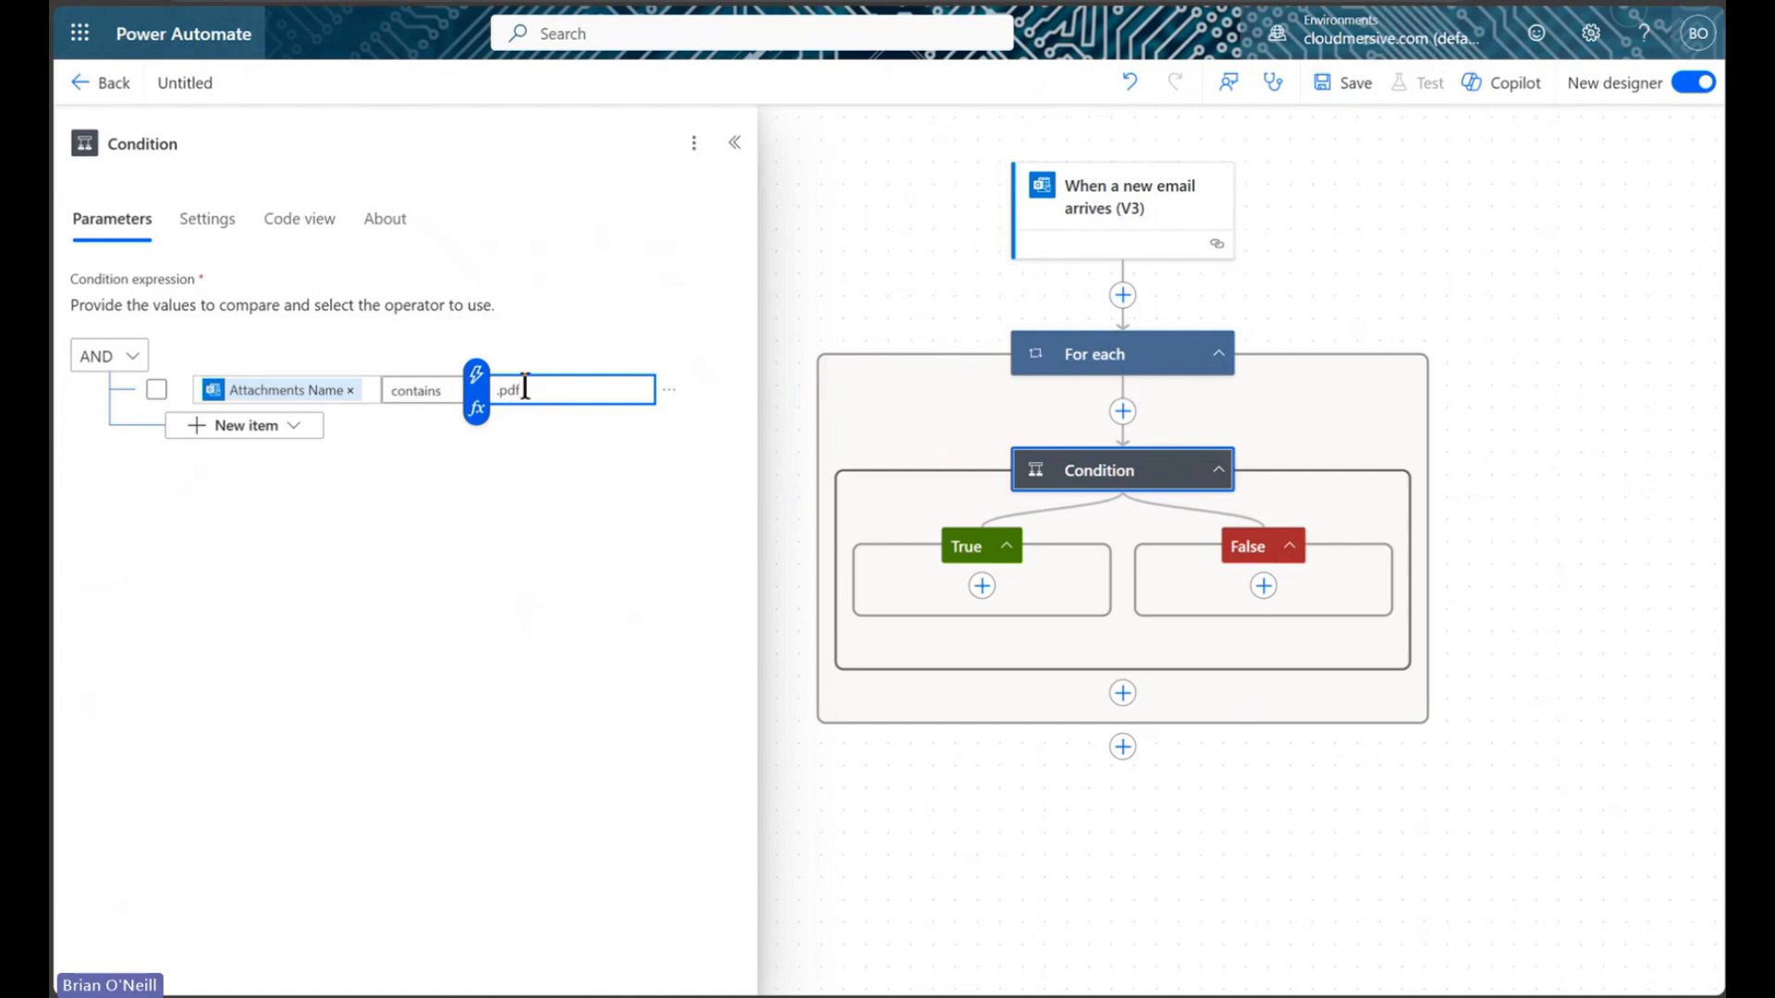
{"action": "left_click", "coordinate": [700, 367]}
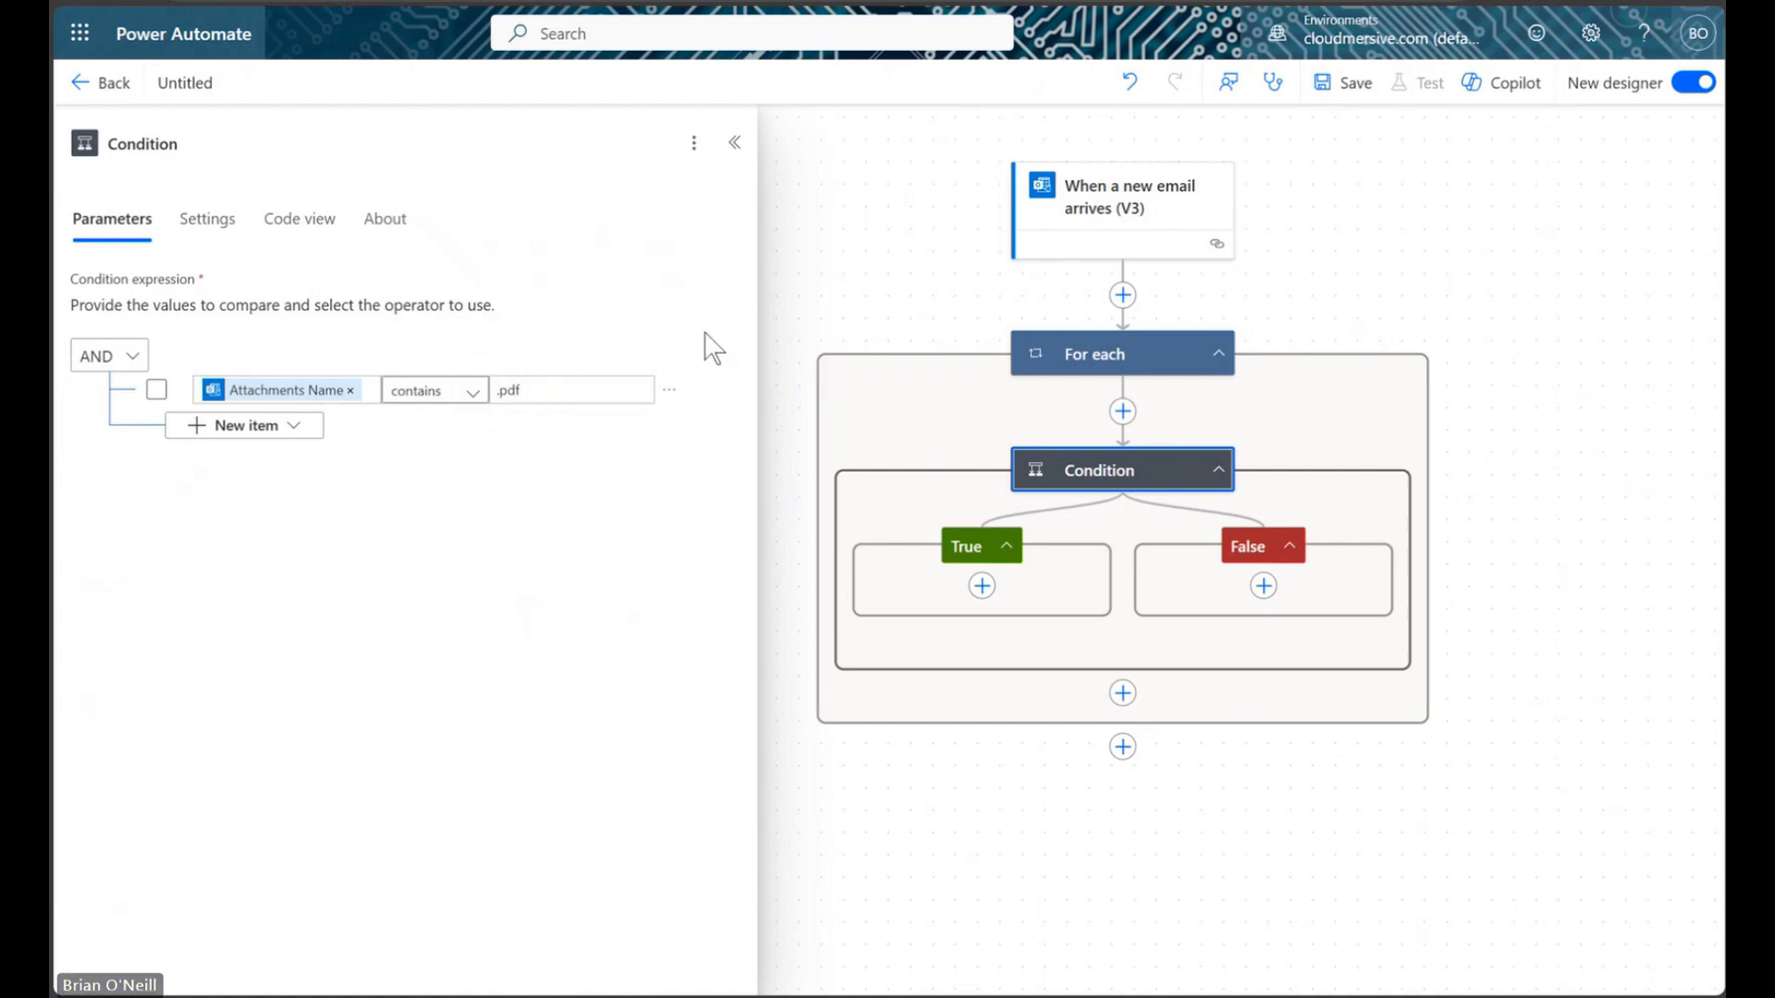
{"action": "left_click", "coordinate": [734, 143]}
Step: Add the Cloudmersive PDF action Get PDF document metadata to the condition's True branch
{"action": "left_click_drag", "start_coordinate": [852, 175], "coordinate": [555, 211]}
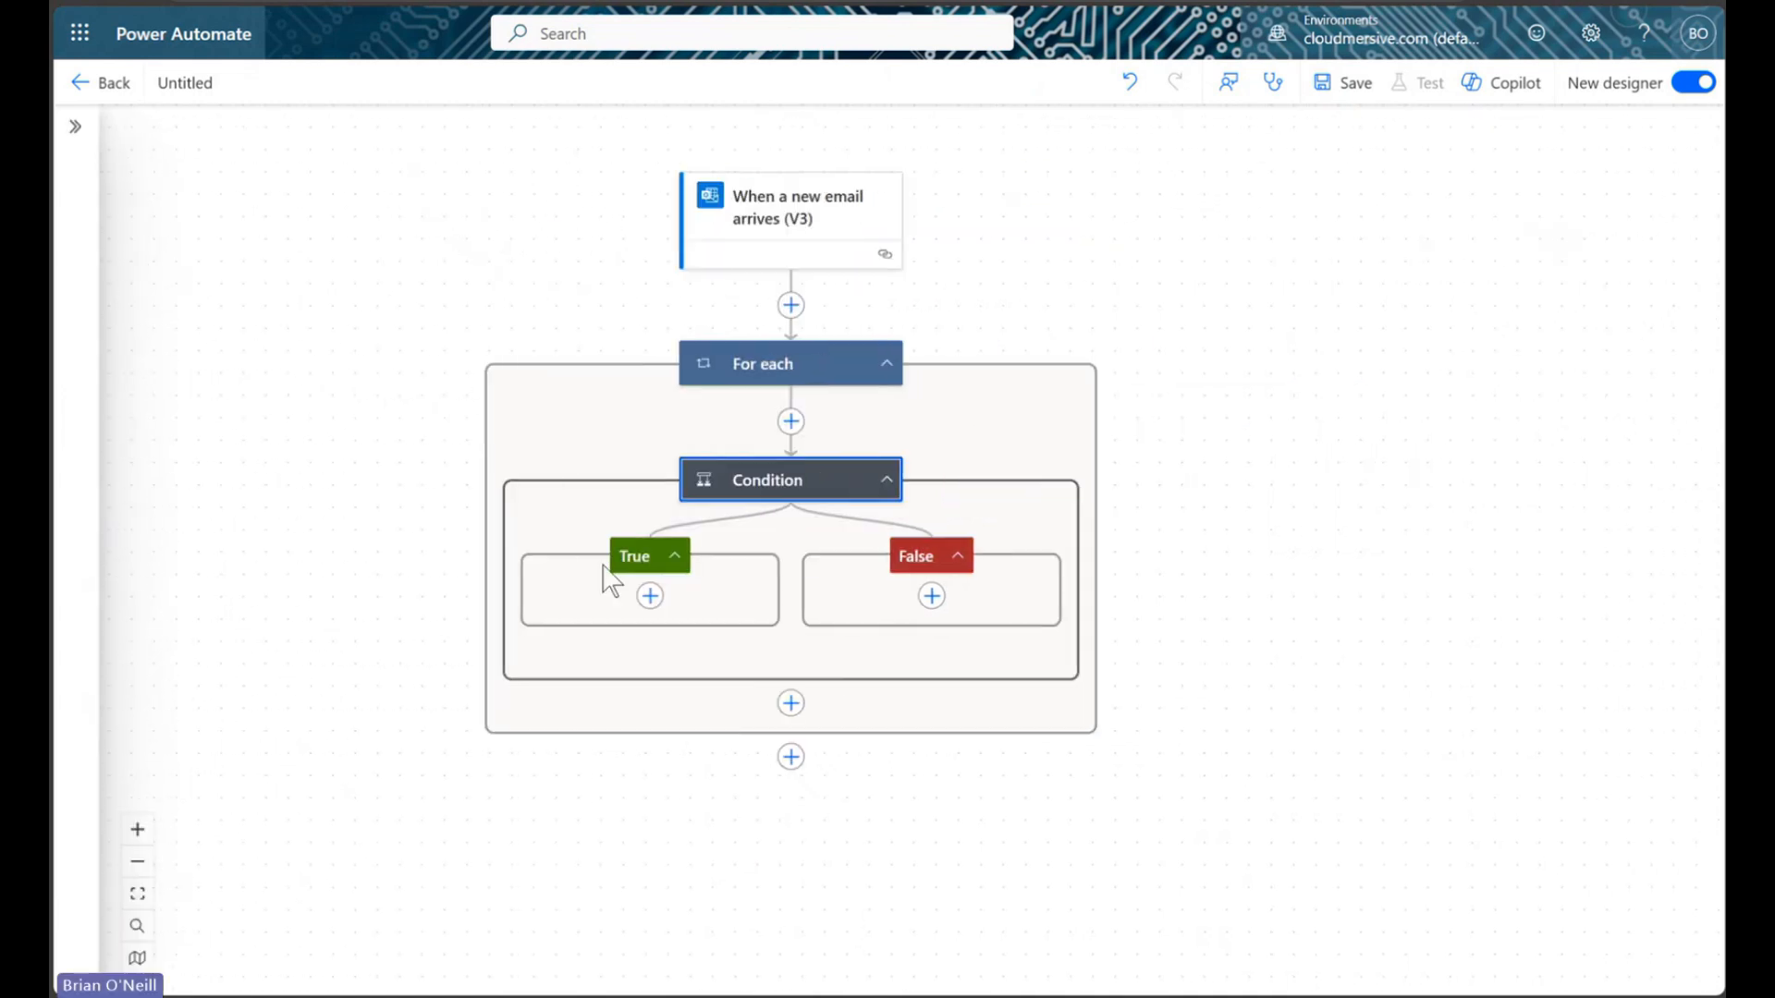
{"action": "left_click", "coordinate": [651, 596]}
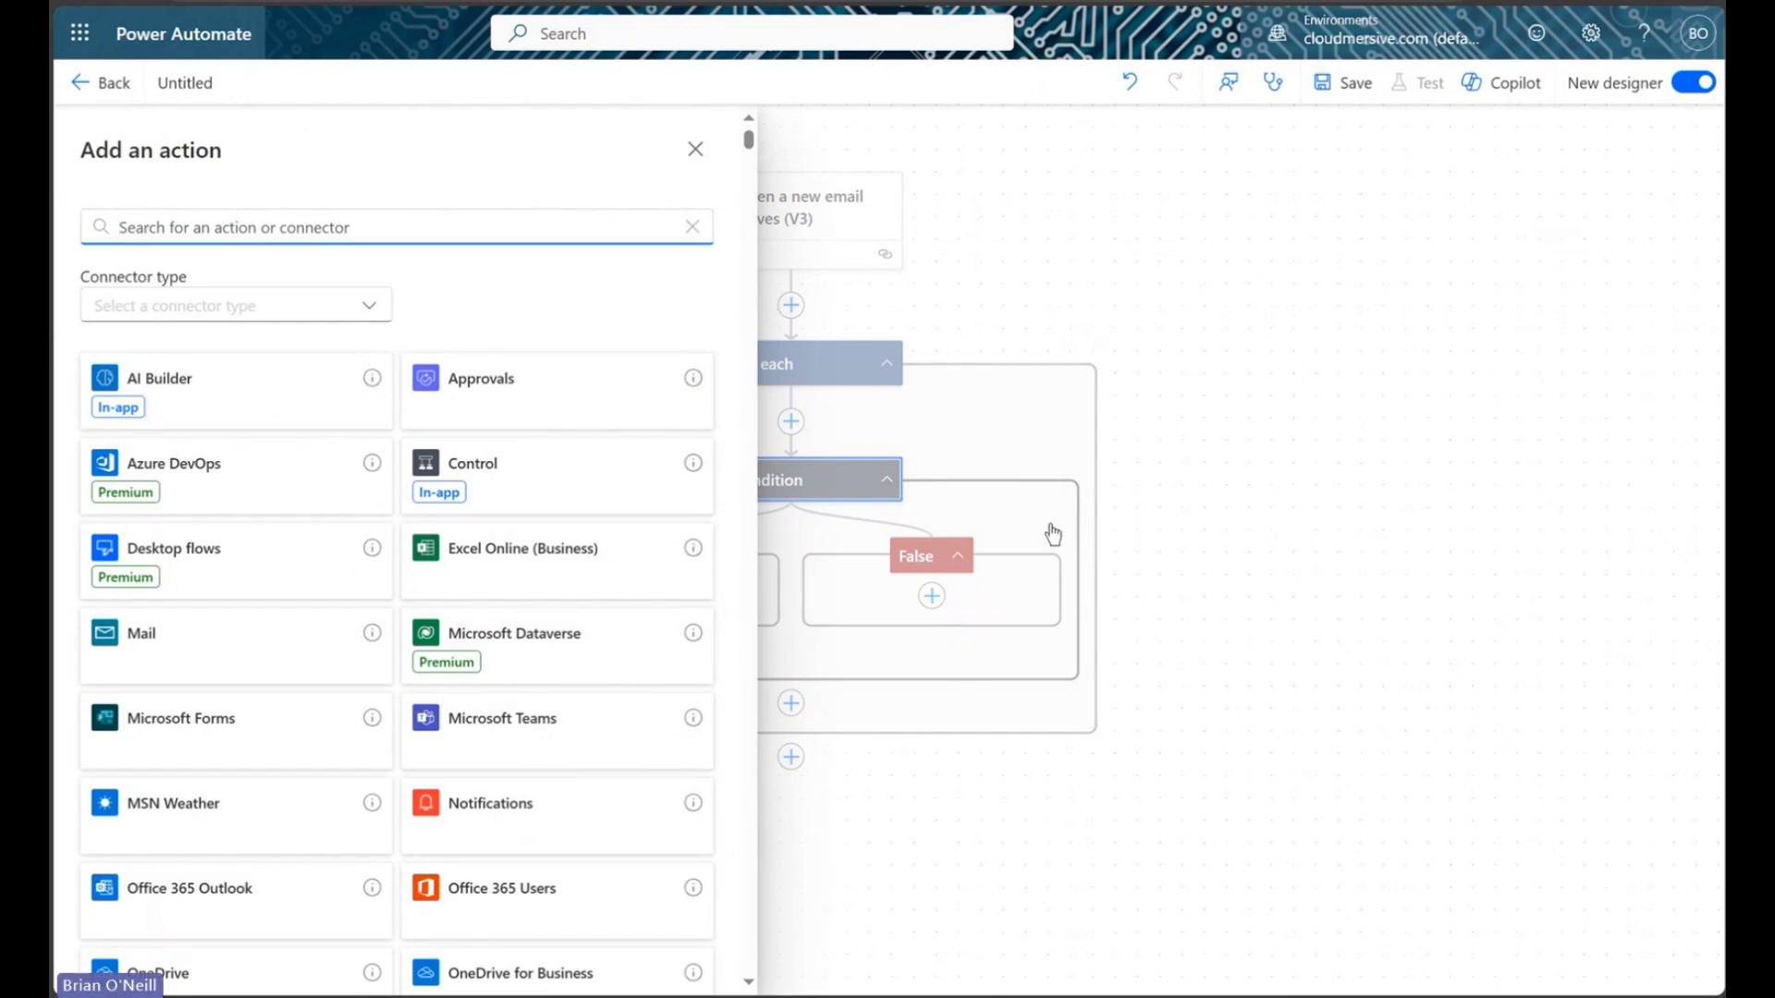
{"action": "type", "text": "Cloudmersive"}
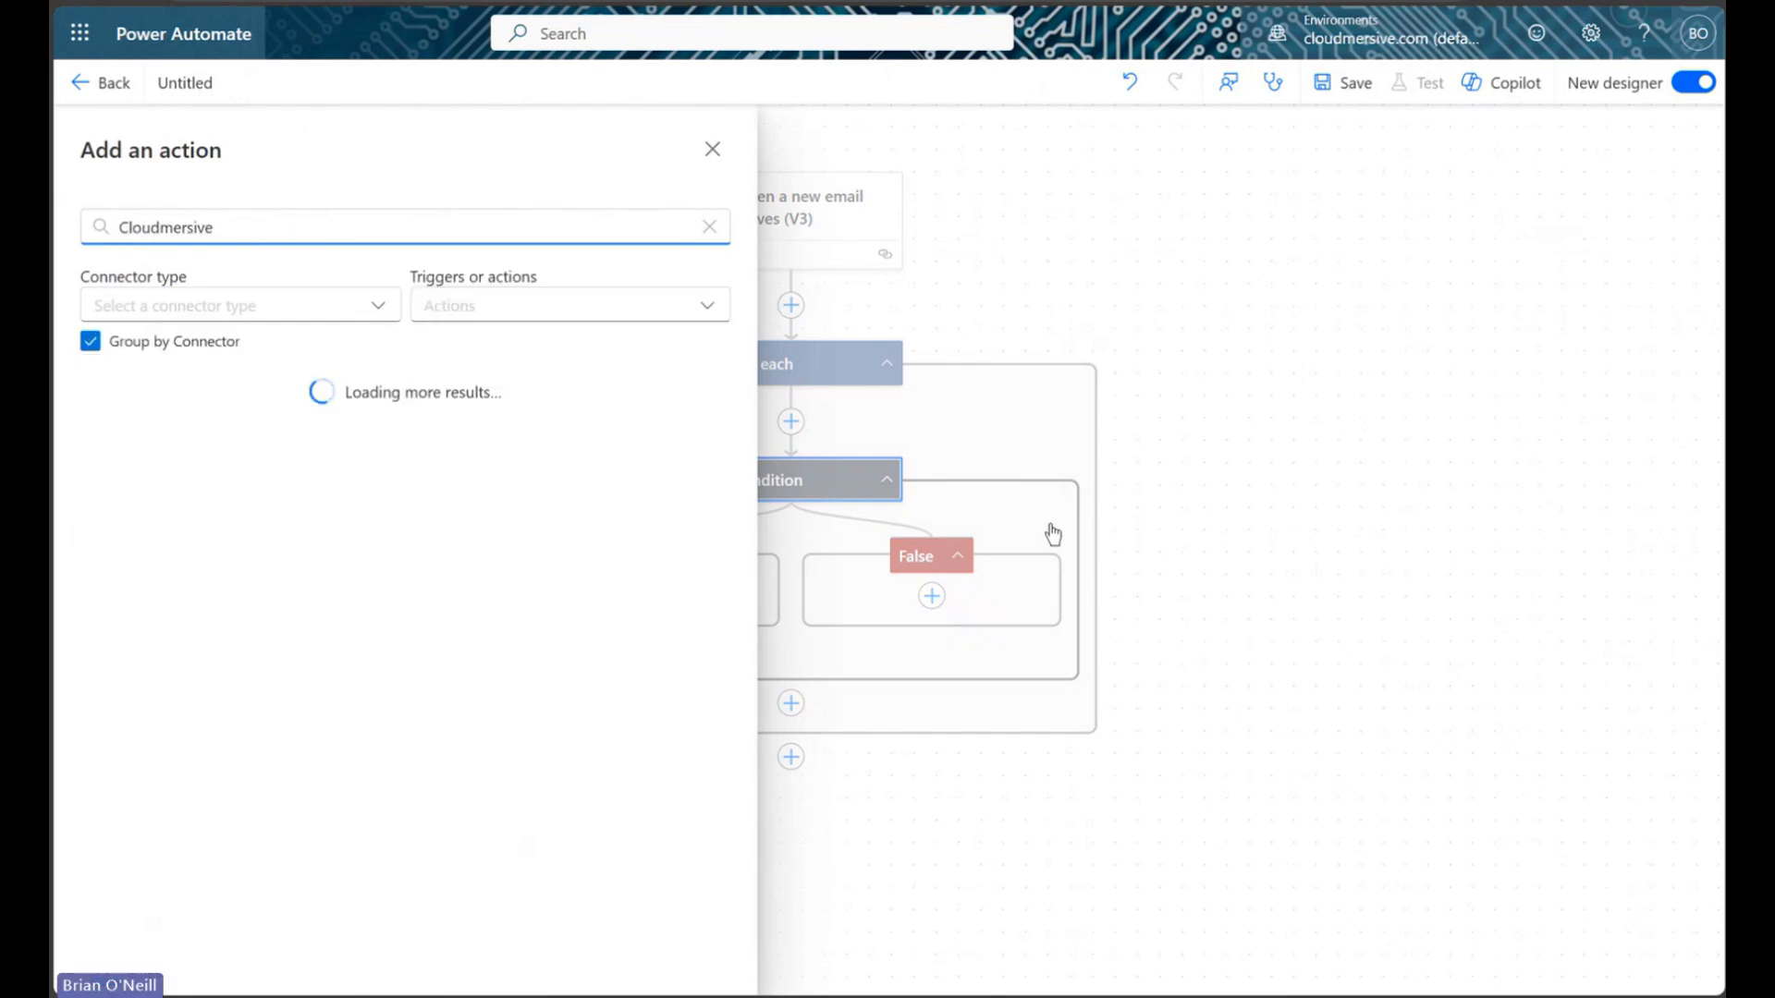
{"action": "scroll", "coordinate": [430, 552], "scroll_direction": "down", "scroll_amount": 2}
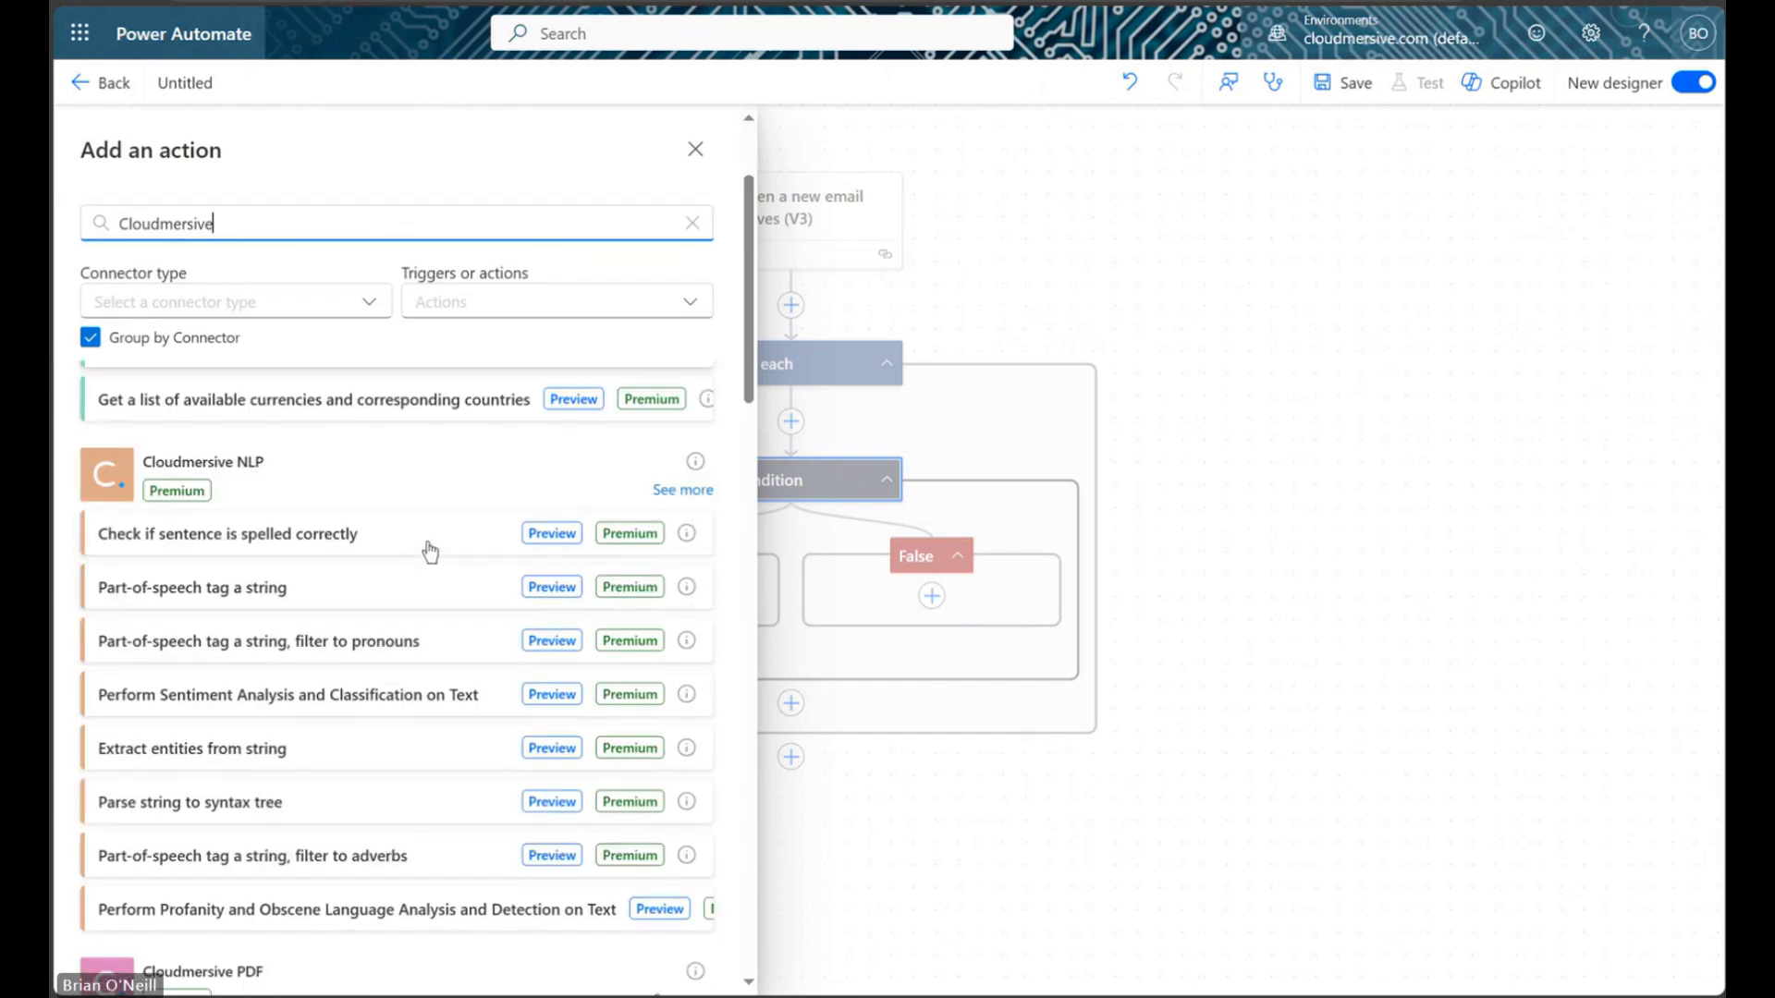
{"action": "scroll", "coordinate": [430, 550], "scroll_direction": "down", "scroll_amount": 5}
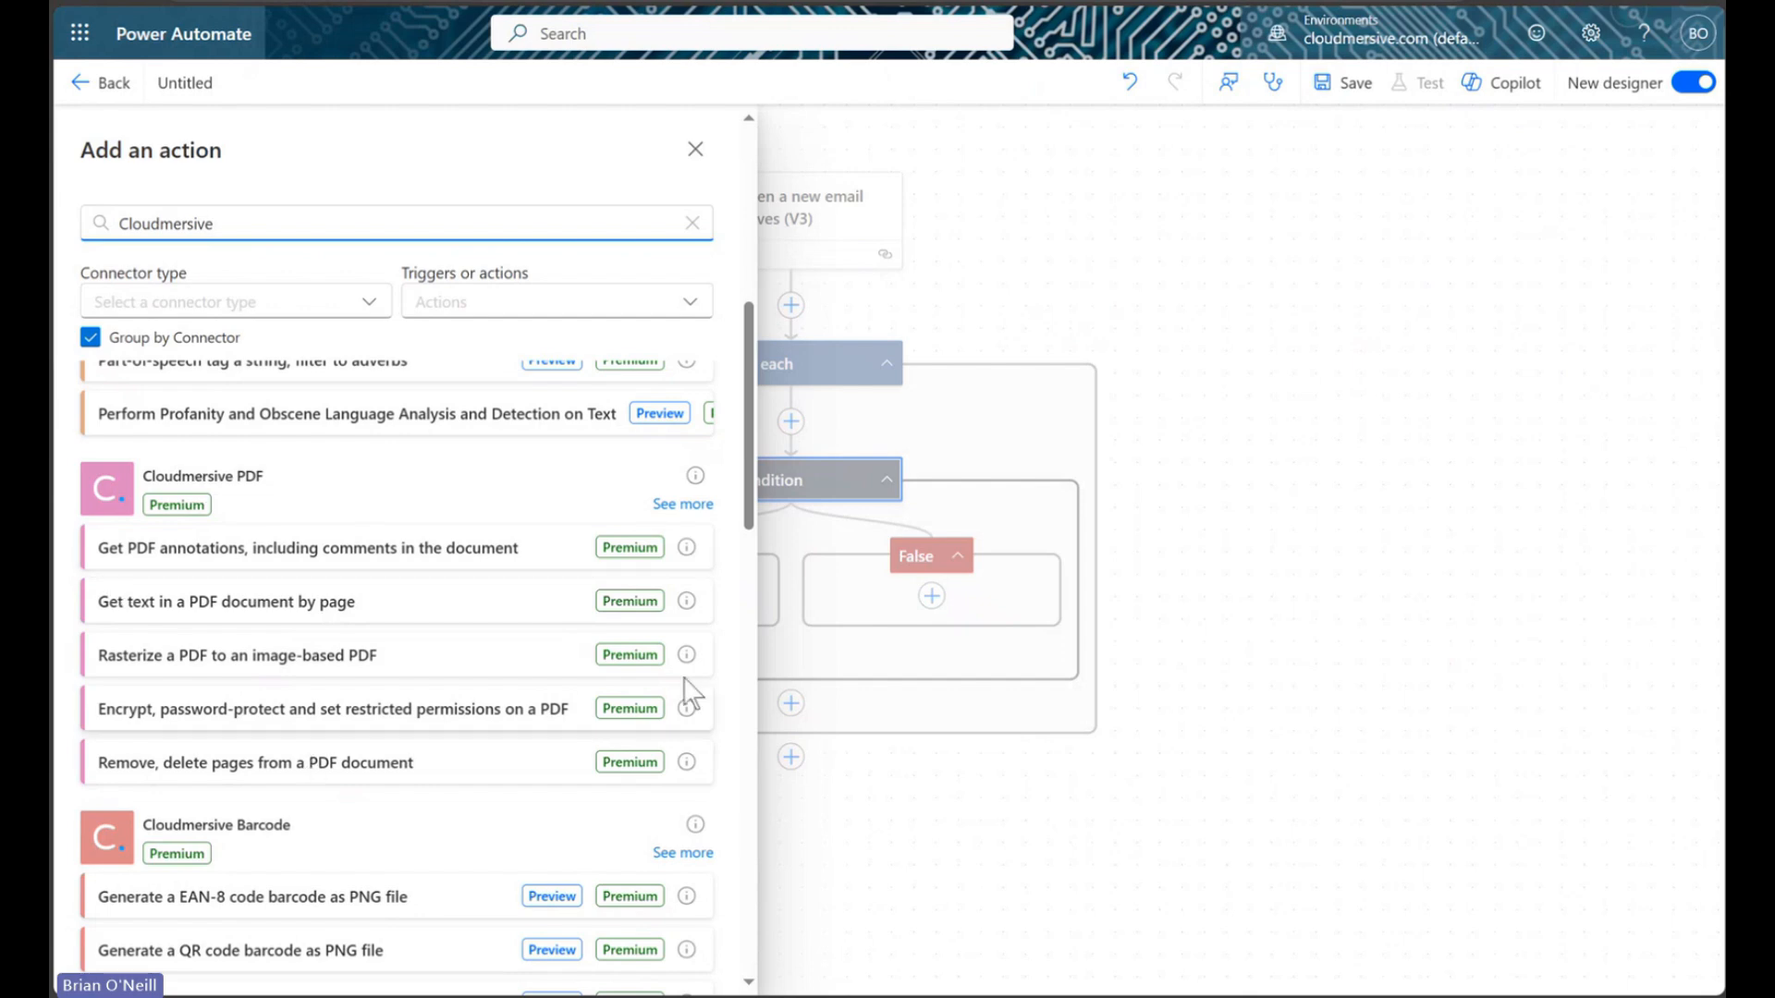
{"action": "left_click", "coordinate": [690, 505]}
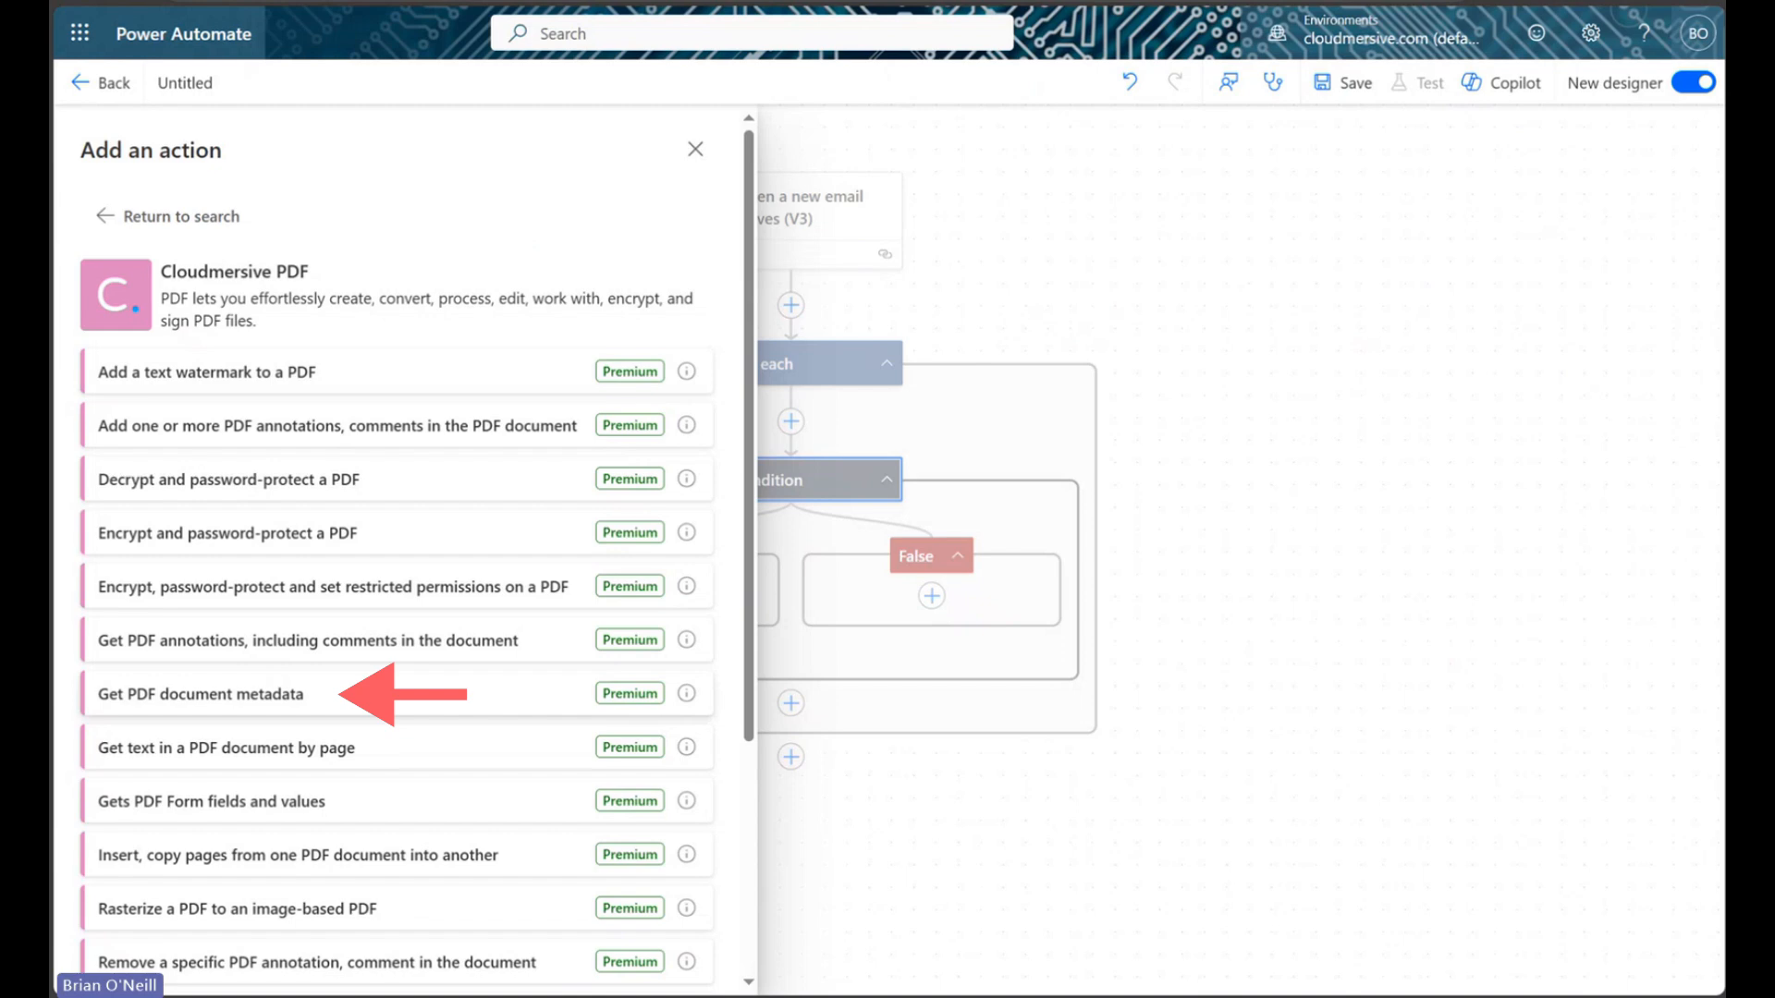
{"action": "left_click", "coordinate": [380, 703]}
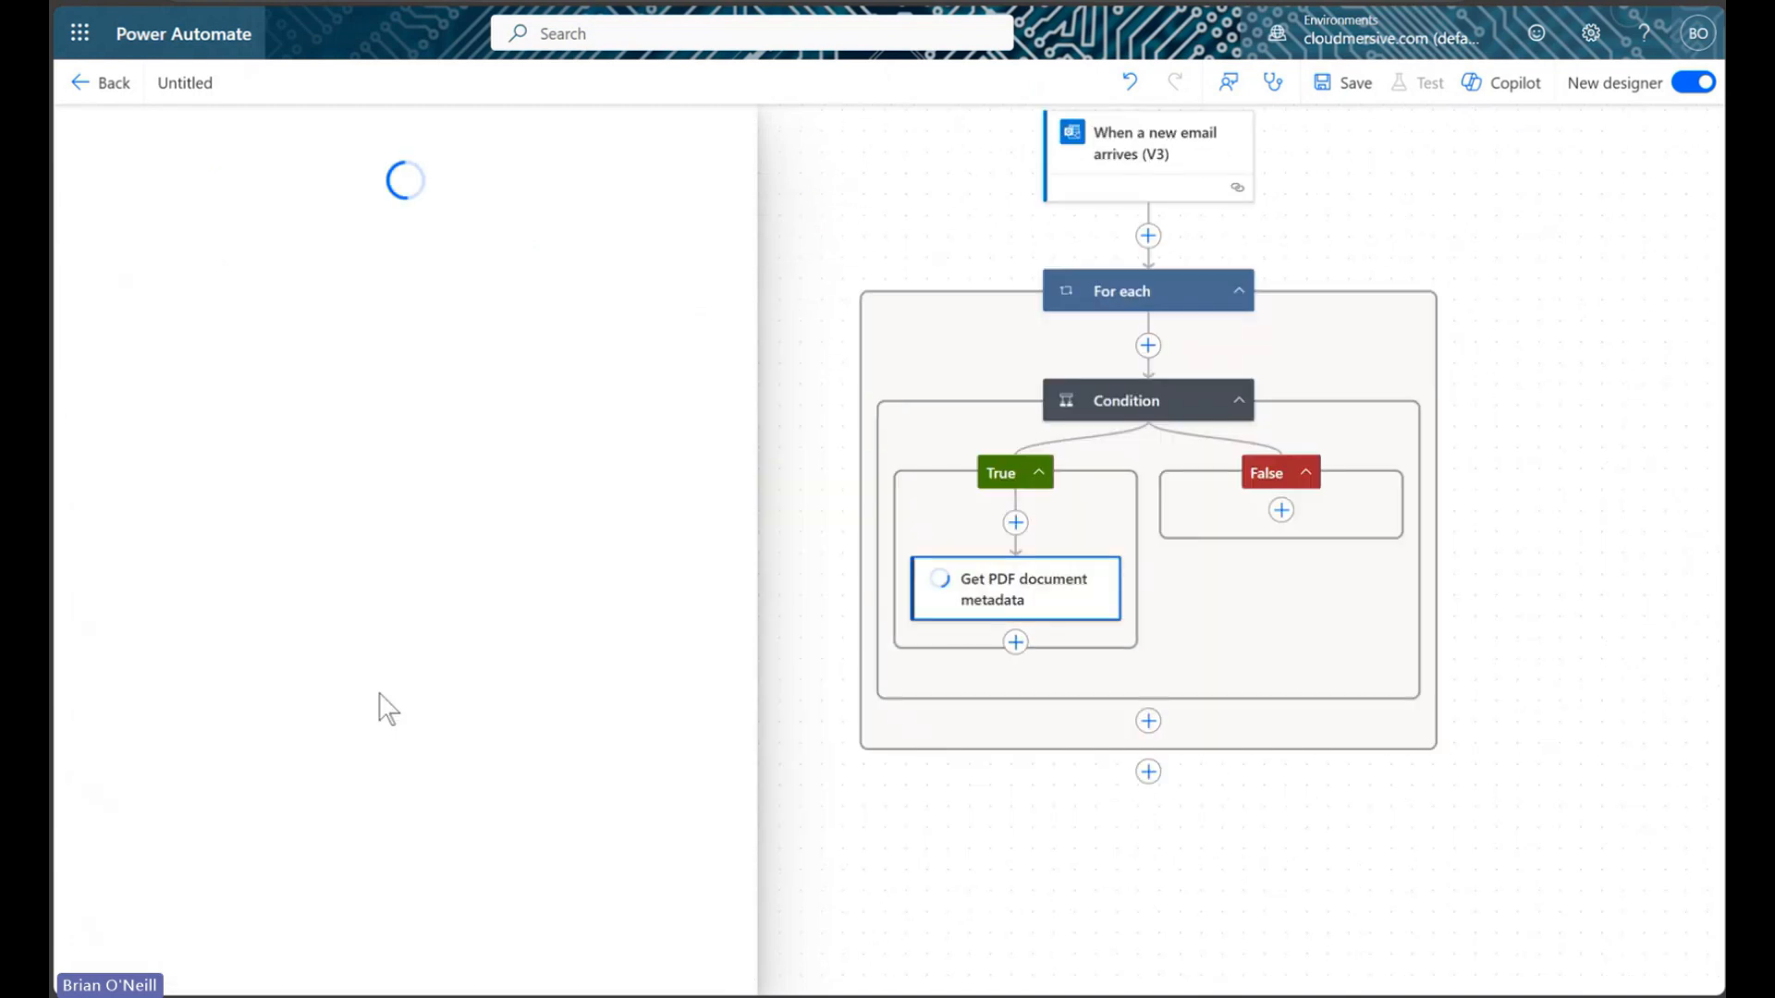
{"action": "left_click_drag", "start_coordinate": [1073, 170], "coordinate": [856, 277]}
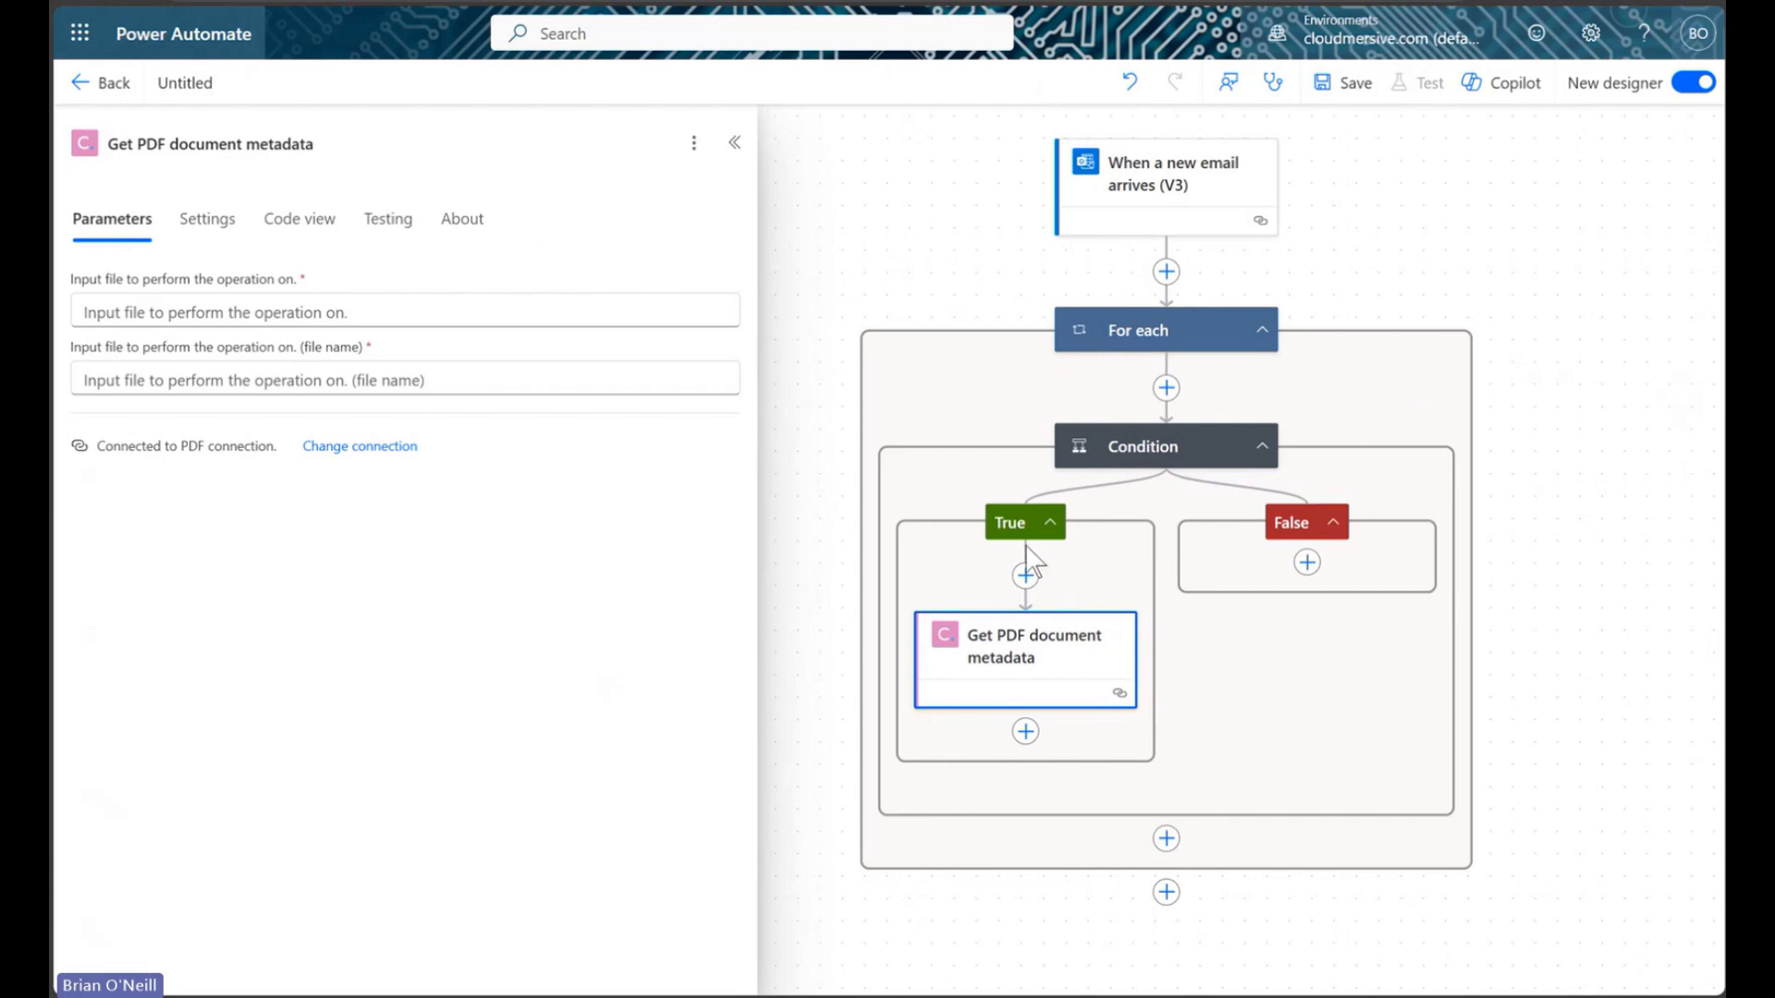
{"action": "left_click_drag", "start_coordinate": [102, 446], "coordinate": [282, 448]}
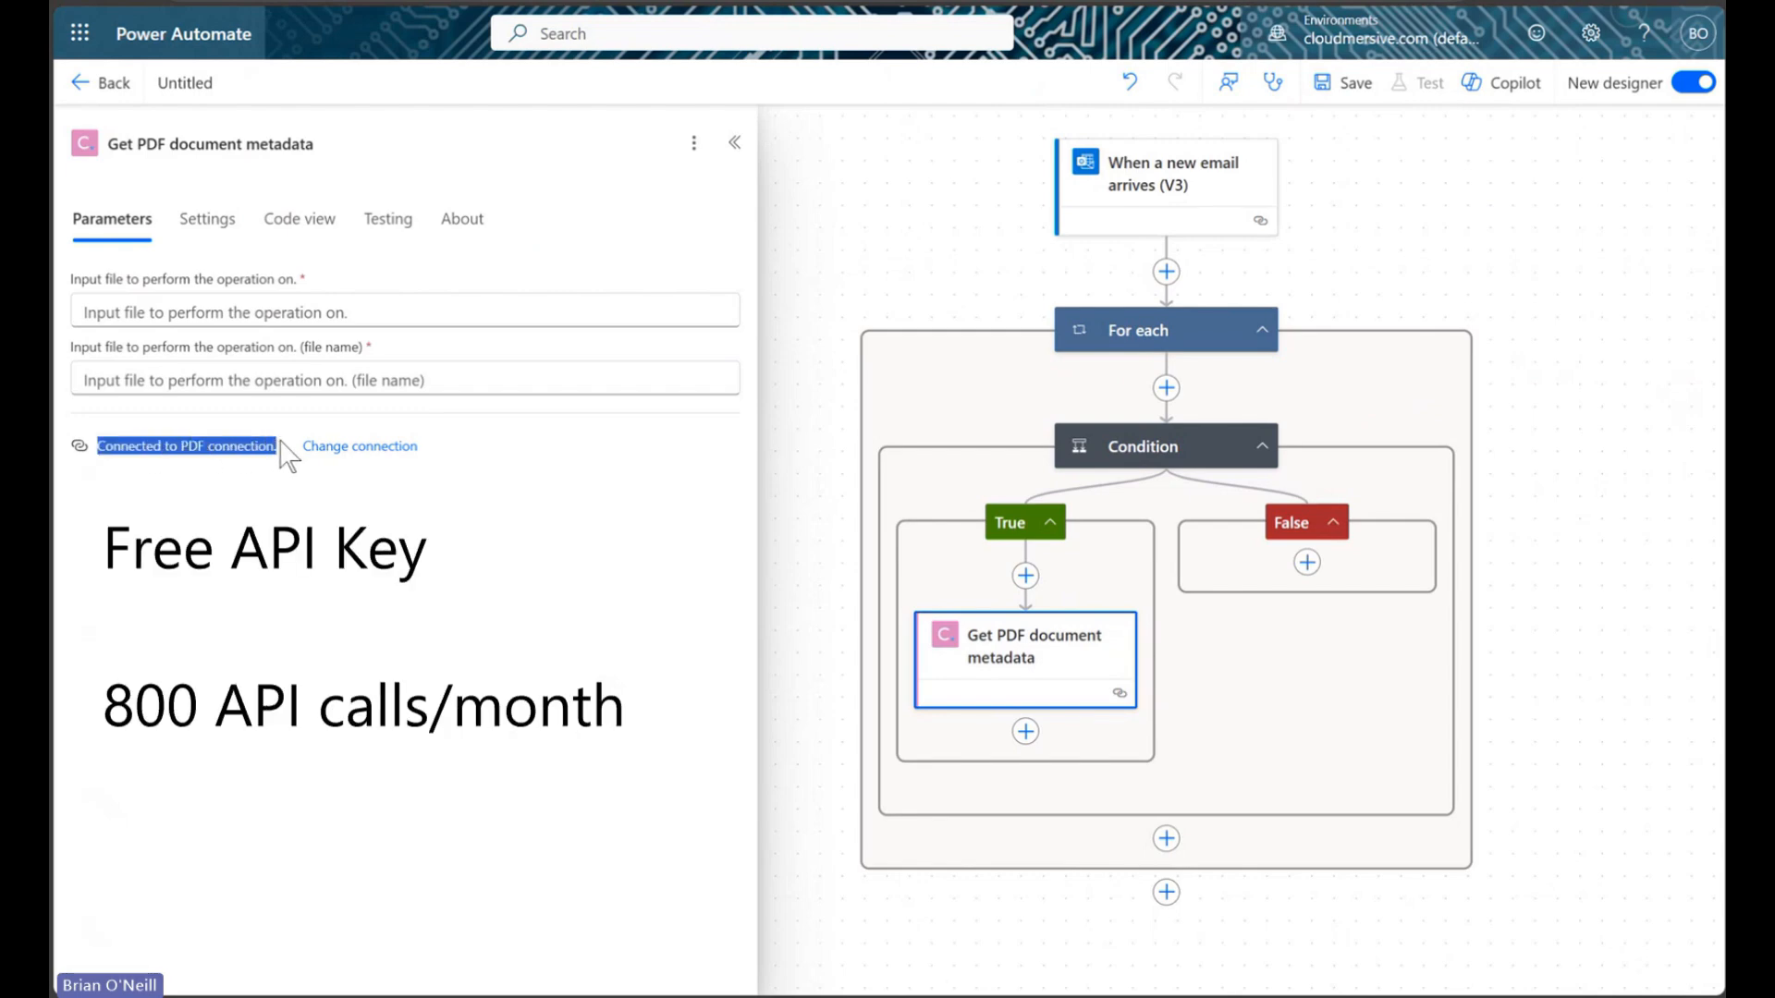
{"action": "left_click", "coordinate": [712, 261]}
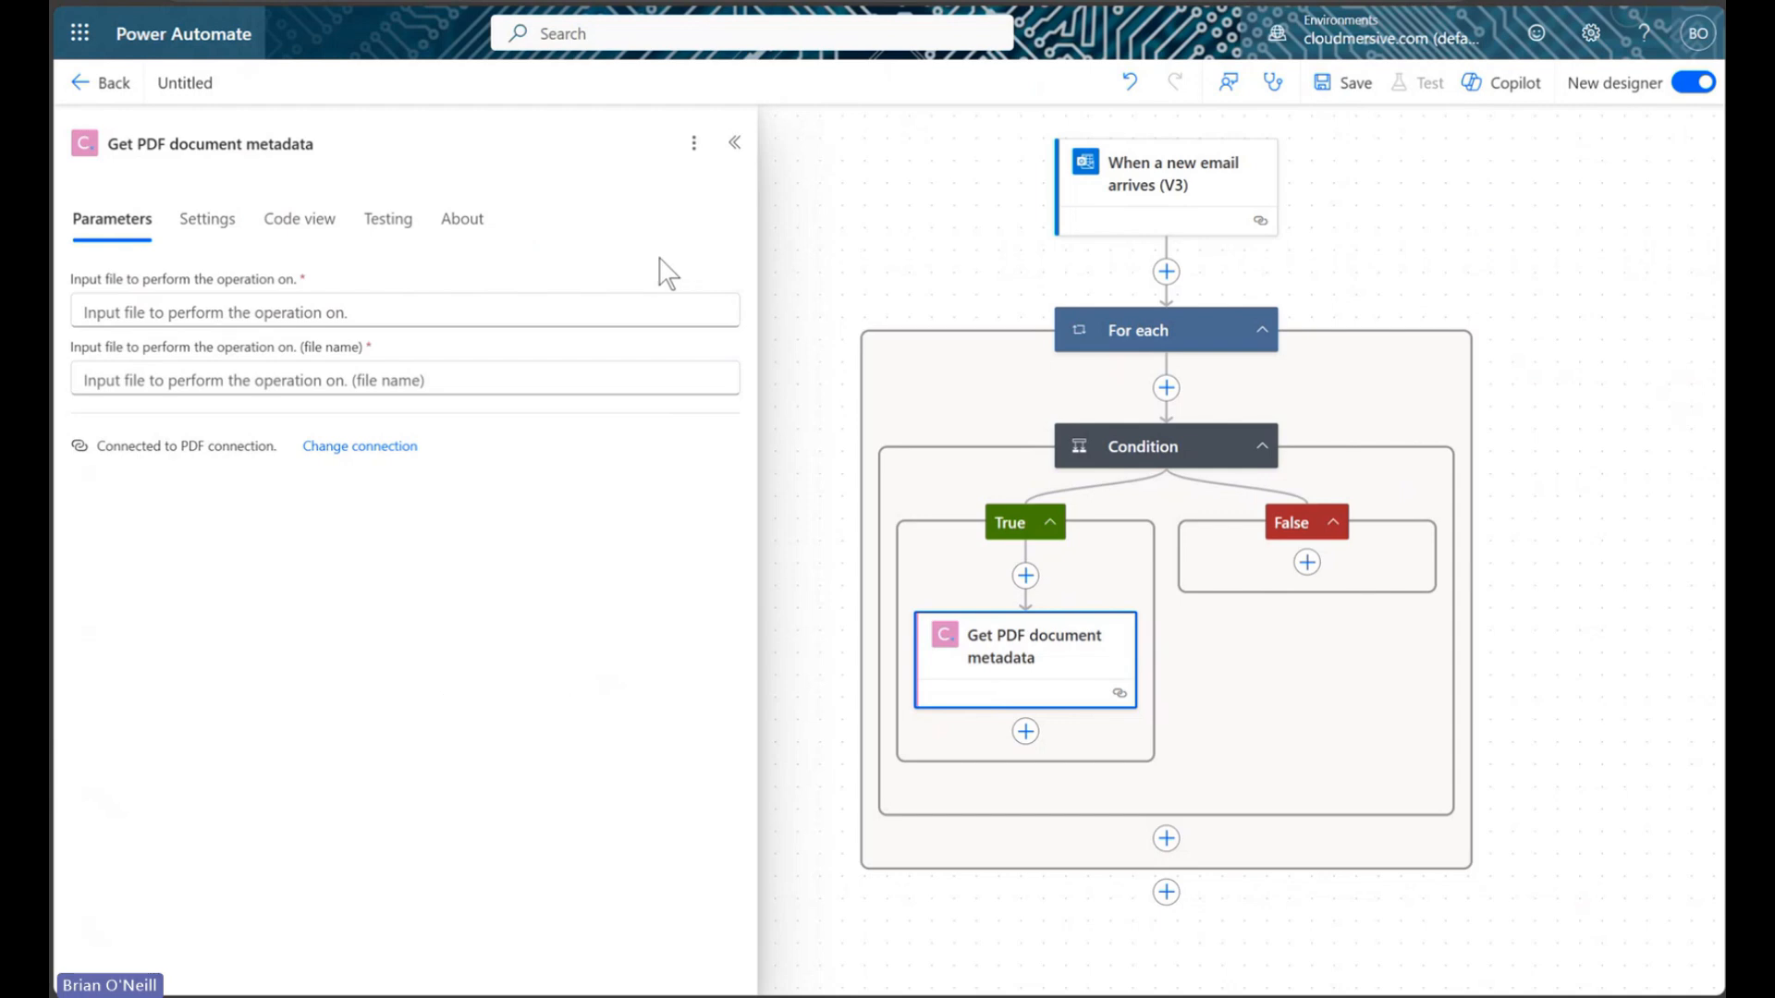
Step: Set the input file of Get PDF document metadata to the email trigger's Attachments Content
{"action": "left_click", "coordinate": [264, 310]}
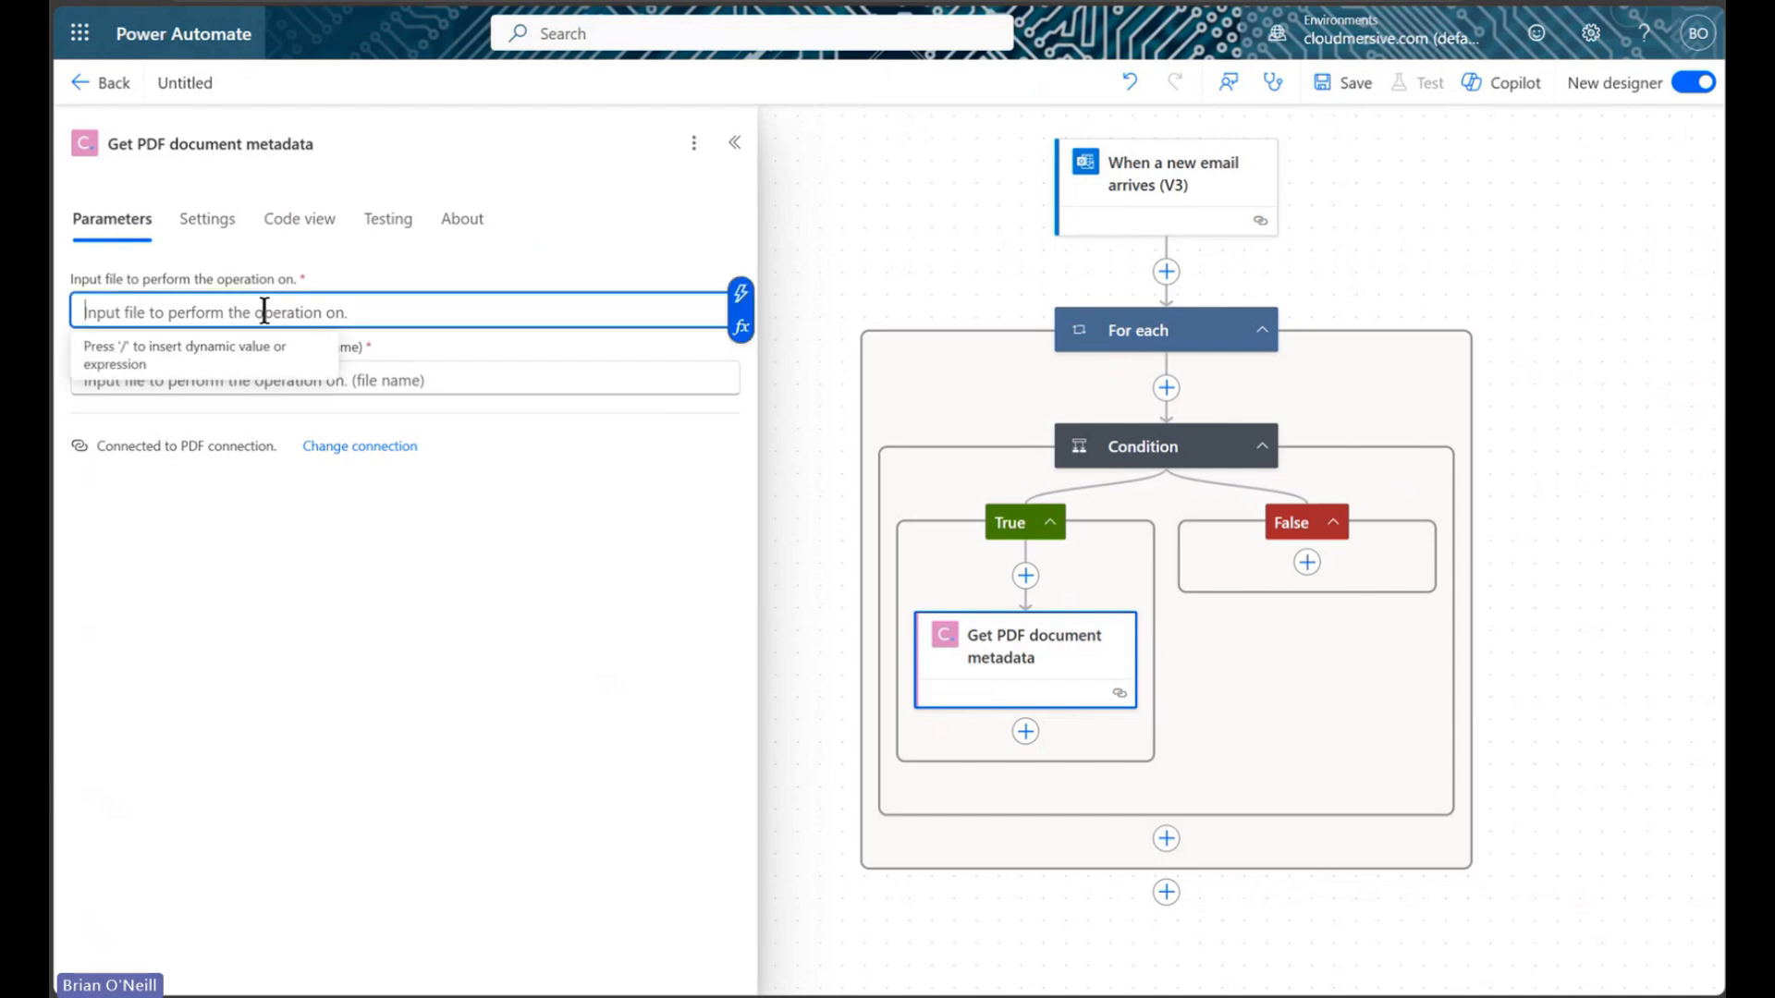
{"action": "left_click", "coordinate": [741, 294]}
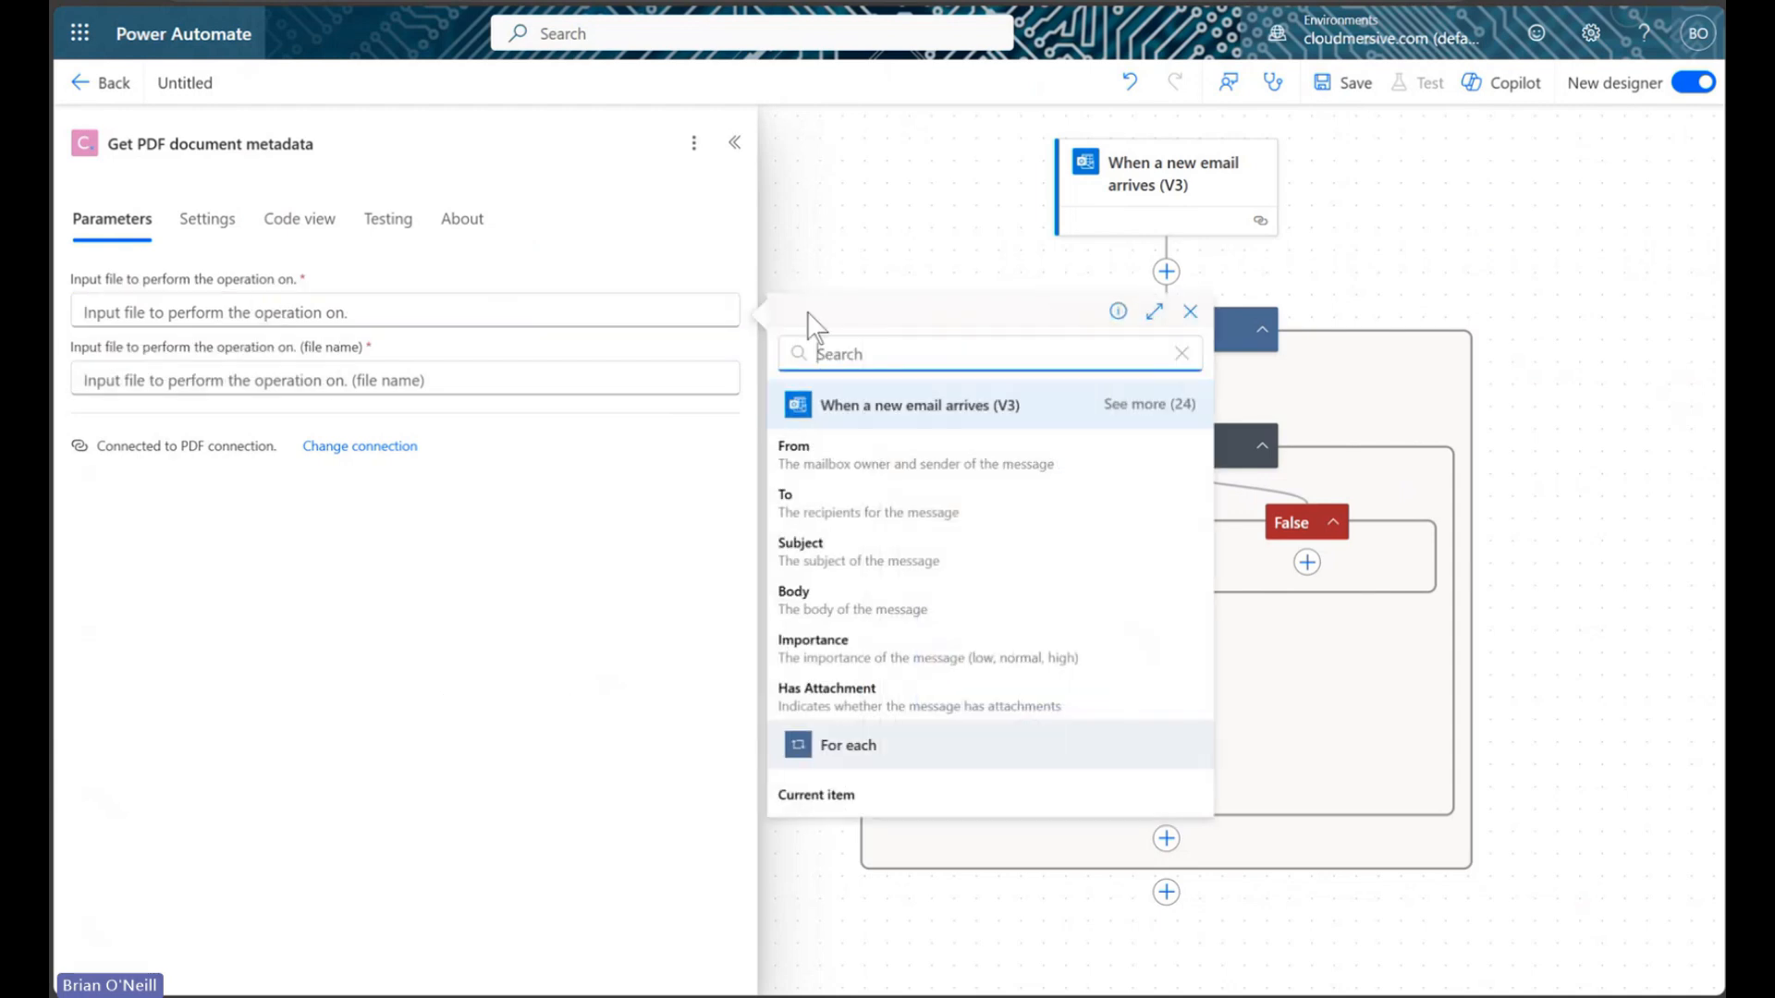
{"action": "left_click", "coordinate": [1125, 407]}
{"action": "scroll", "coordinate": [1121, 490], "scroll_direction": "down", "scroll_amount": 8}
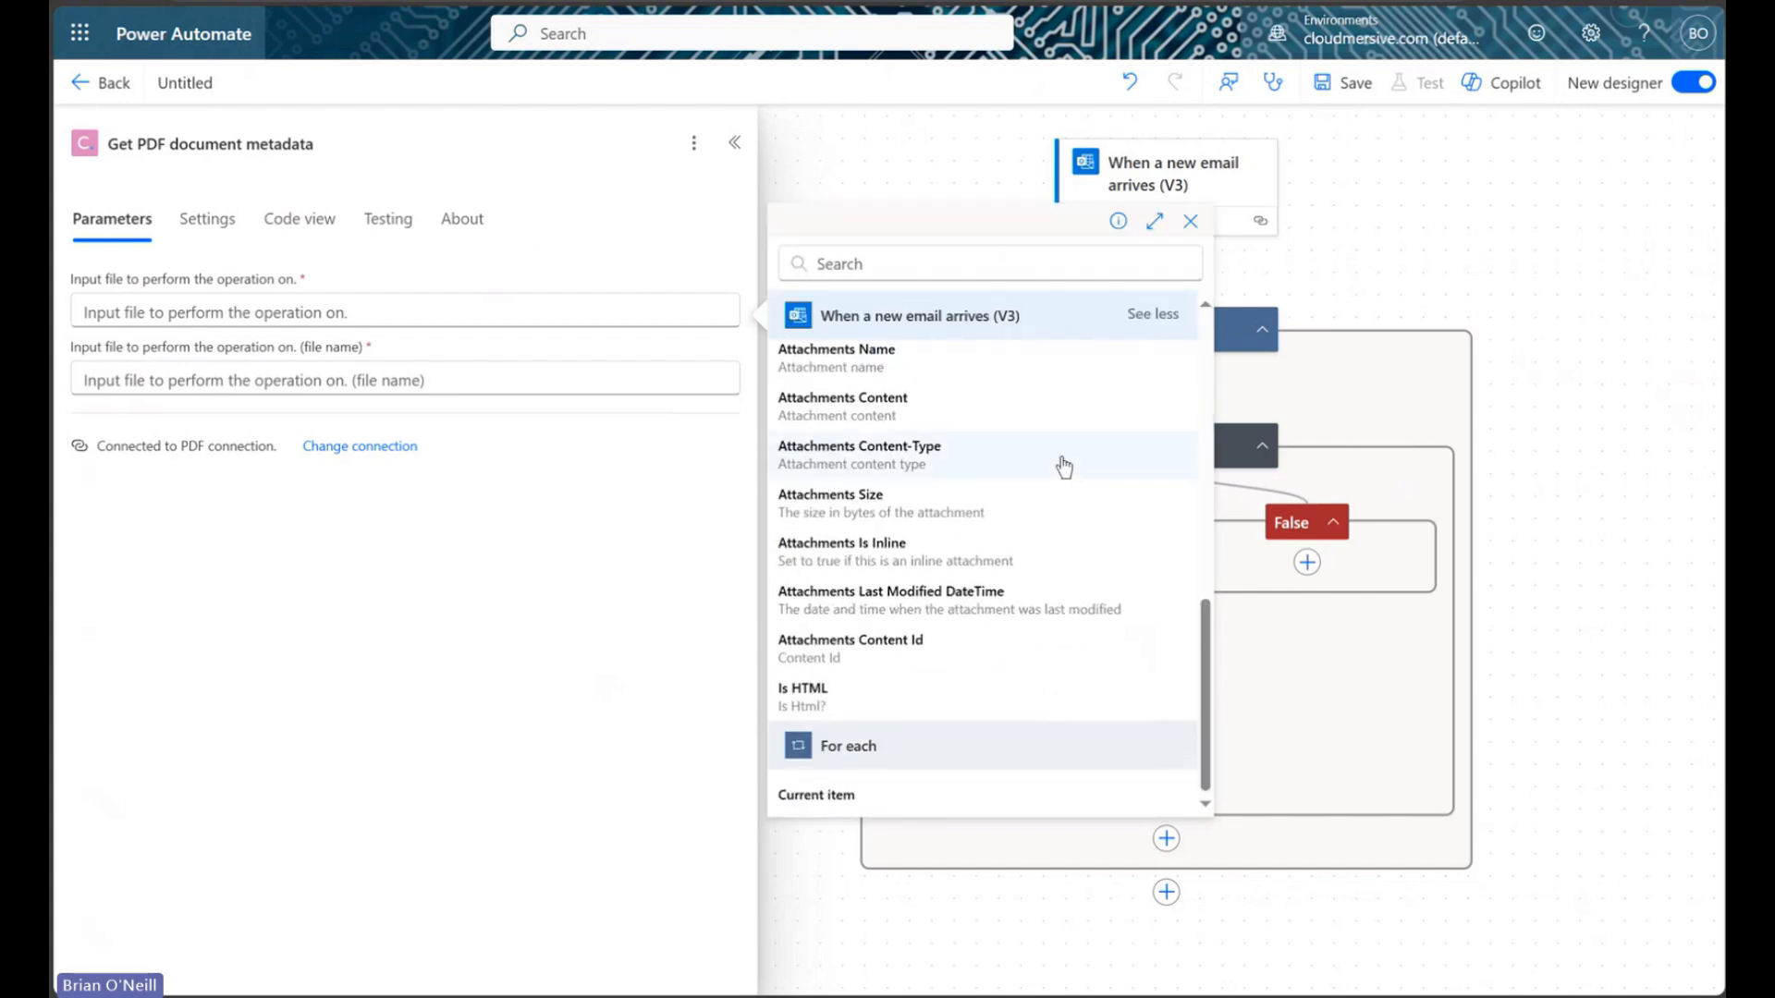
{"action": "left_click", "coordinate": [983, 420]}
Step: Set the input file name of Get PDF document metadata to the email trigger's Attachments Name
{"action": "left_click", "coordinate": [375, 377]}
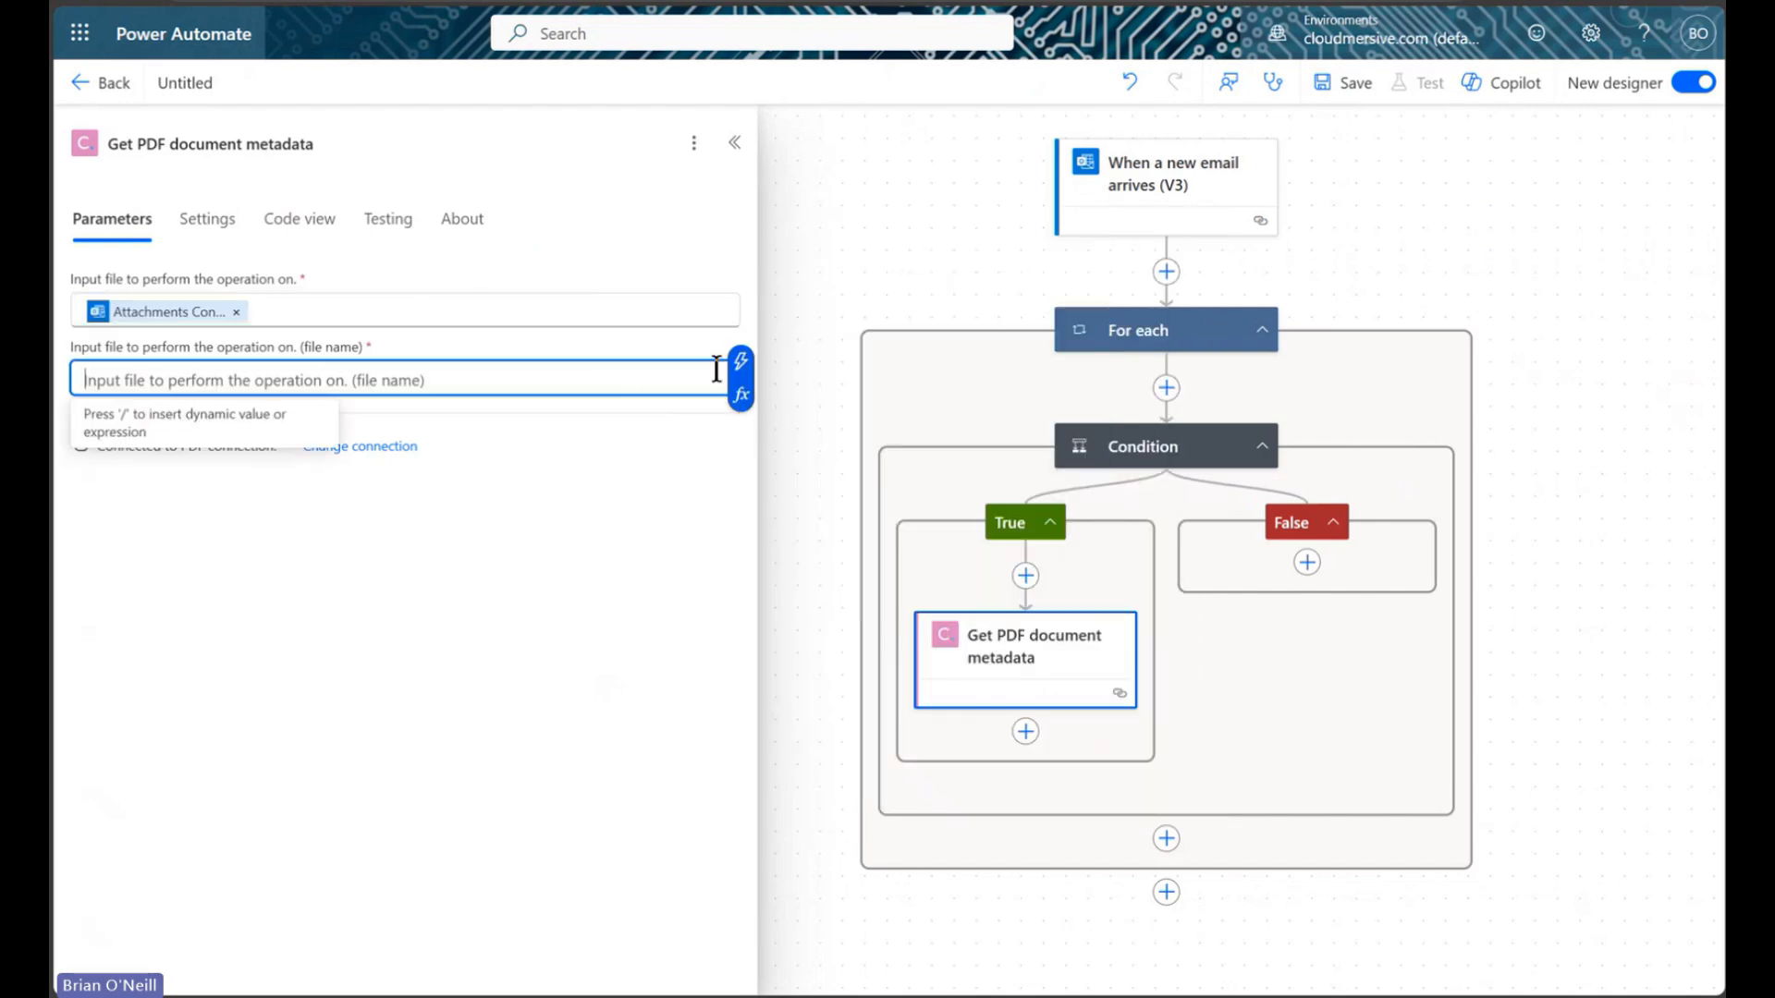
{"action": "left_click", "coordinate": [741, 363]}
{"action": "left_click", "coordinate": [1150, 476]}
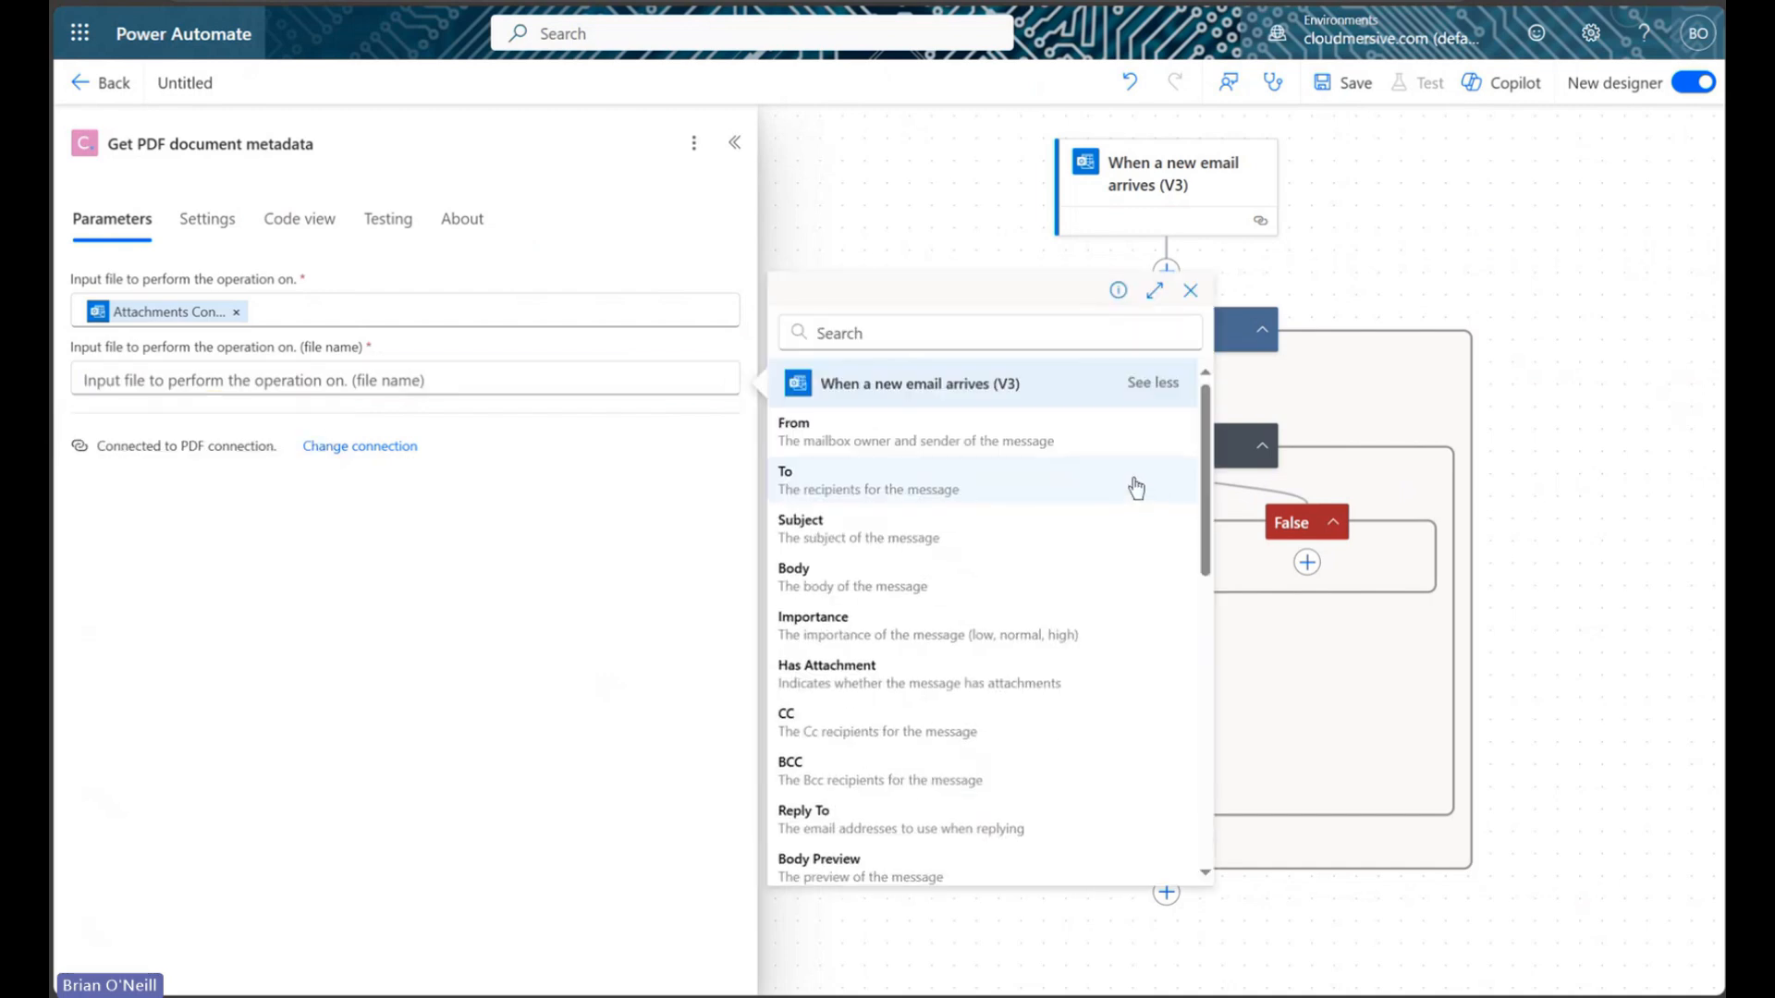
{"action": "scroll", "coordinate": [1123, 484], "scroll_direction": "down", "scroll_amount": 8}
{"action": "left_click", "coordinate": [952, 430]}
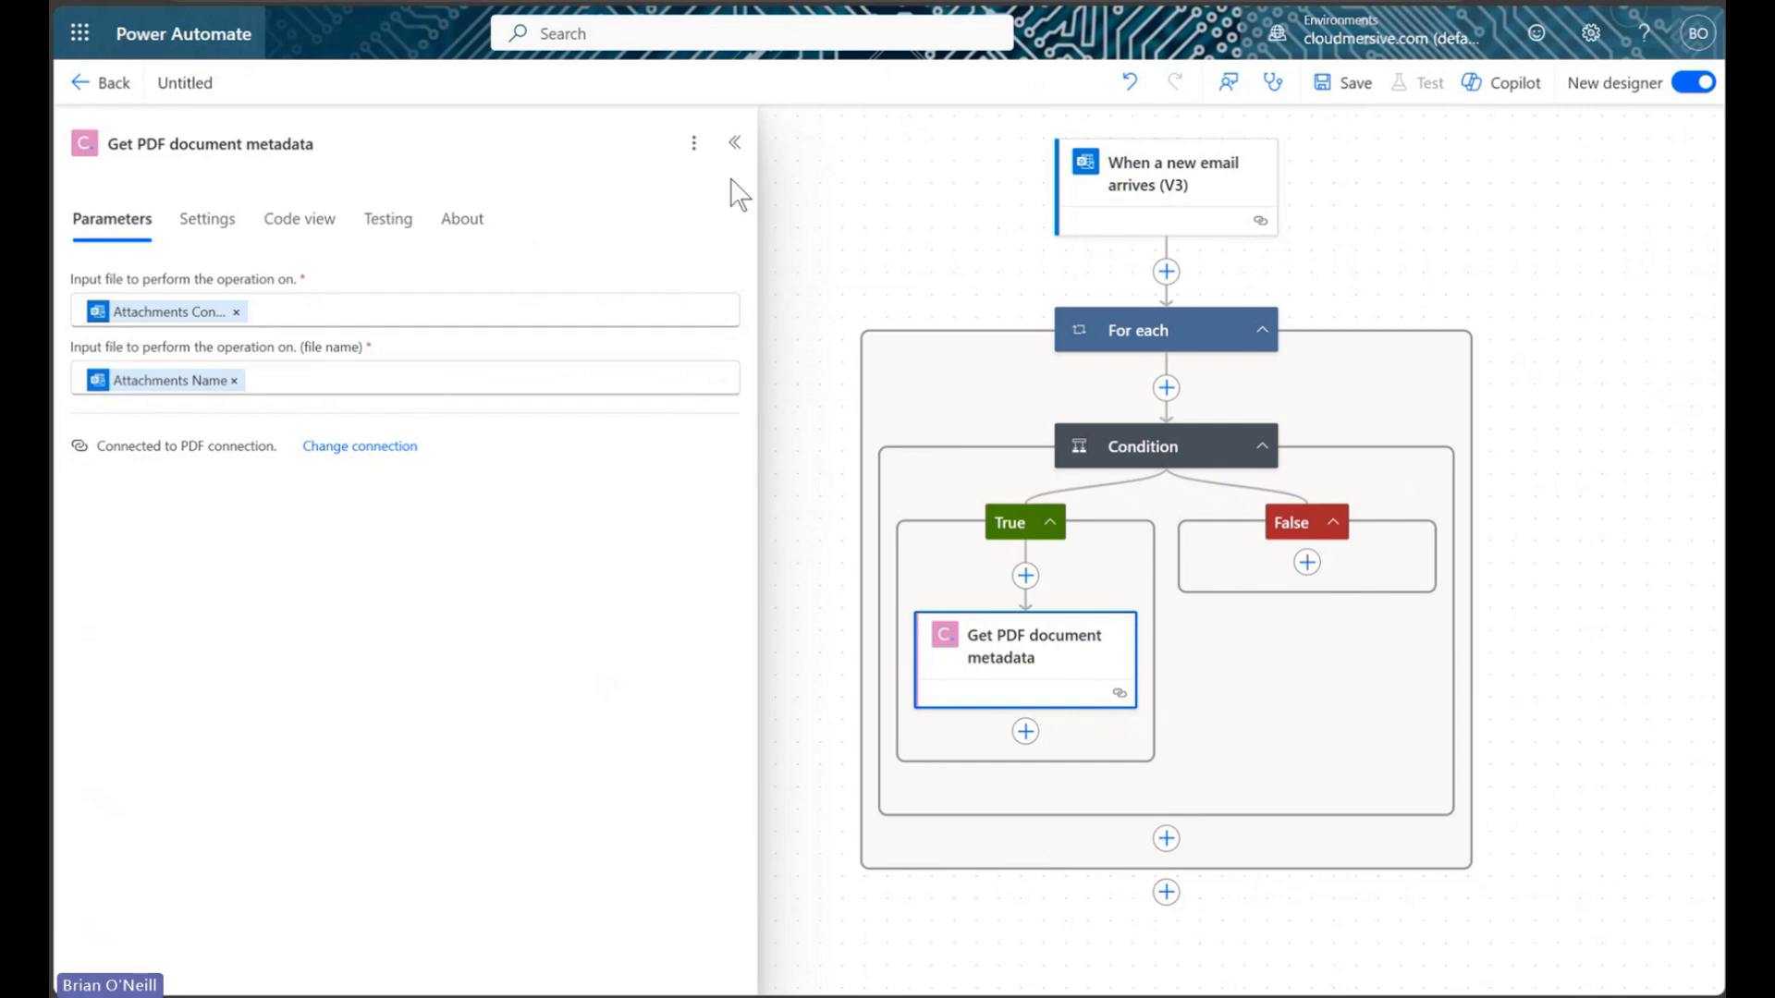
{"action": "left_click", "coordinate": [737, 146]}
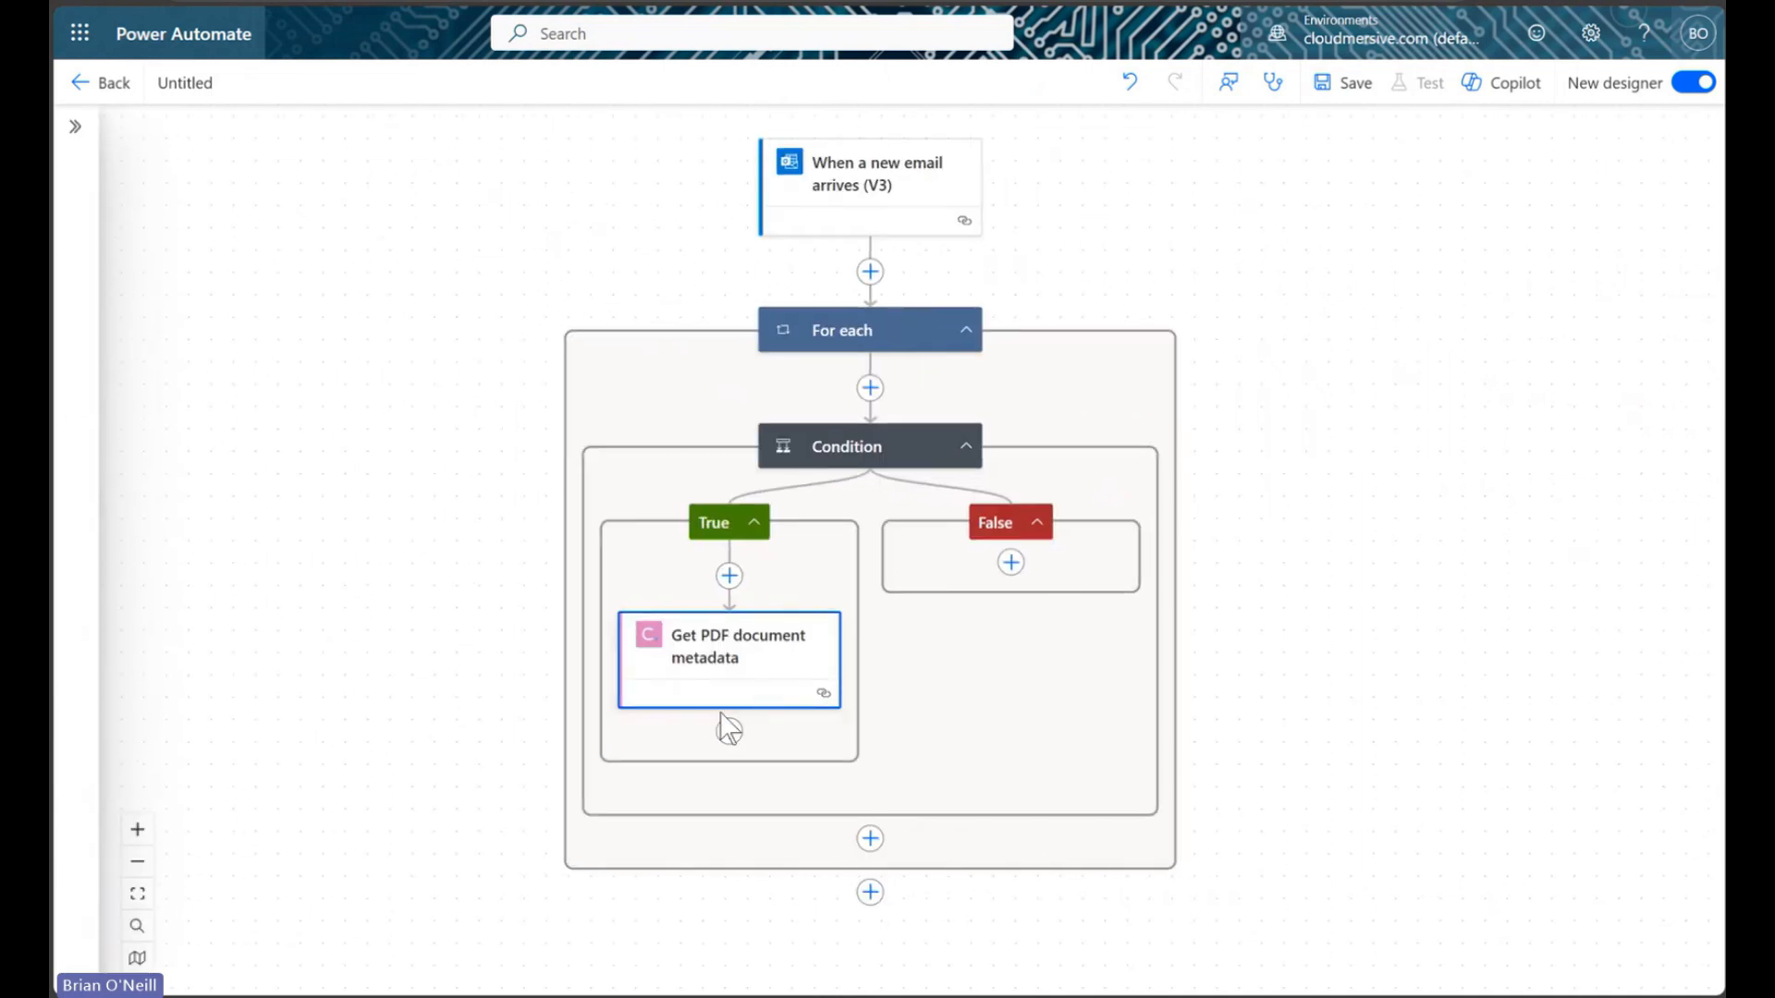
Step: Add the SharePoint Create item action after Get PDF document metadata in the True branch
{"action": "left_click", "coordinate": [729, 731]}
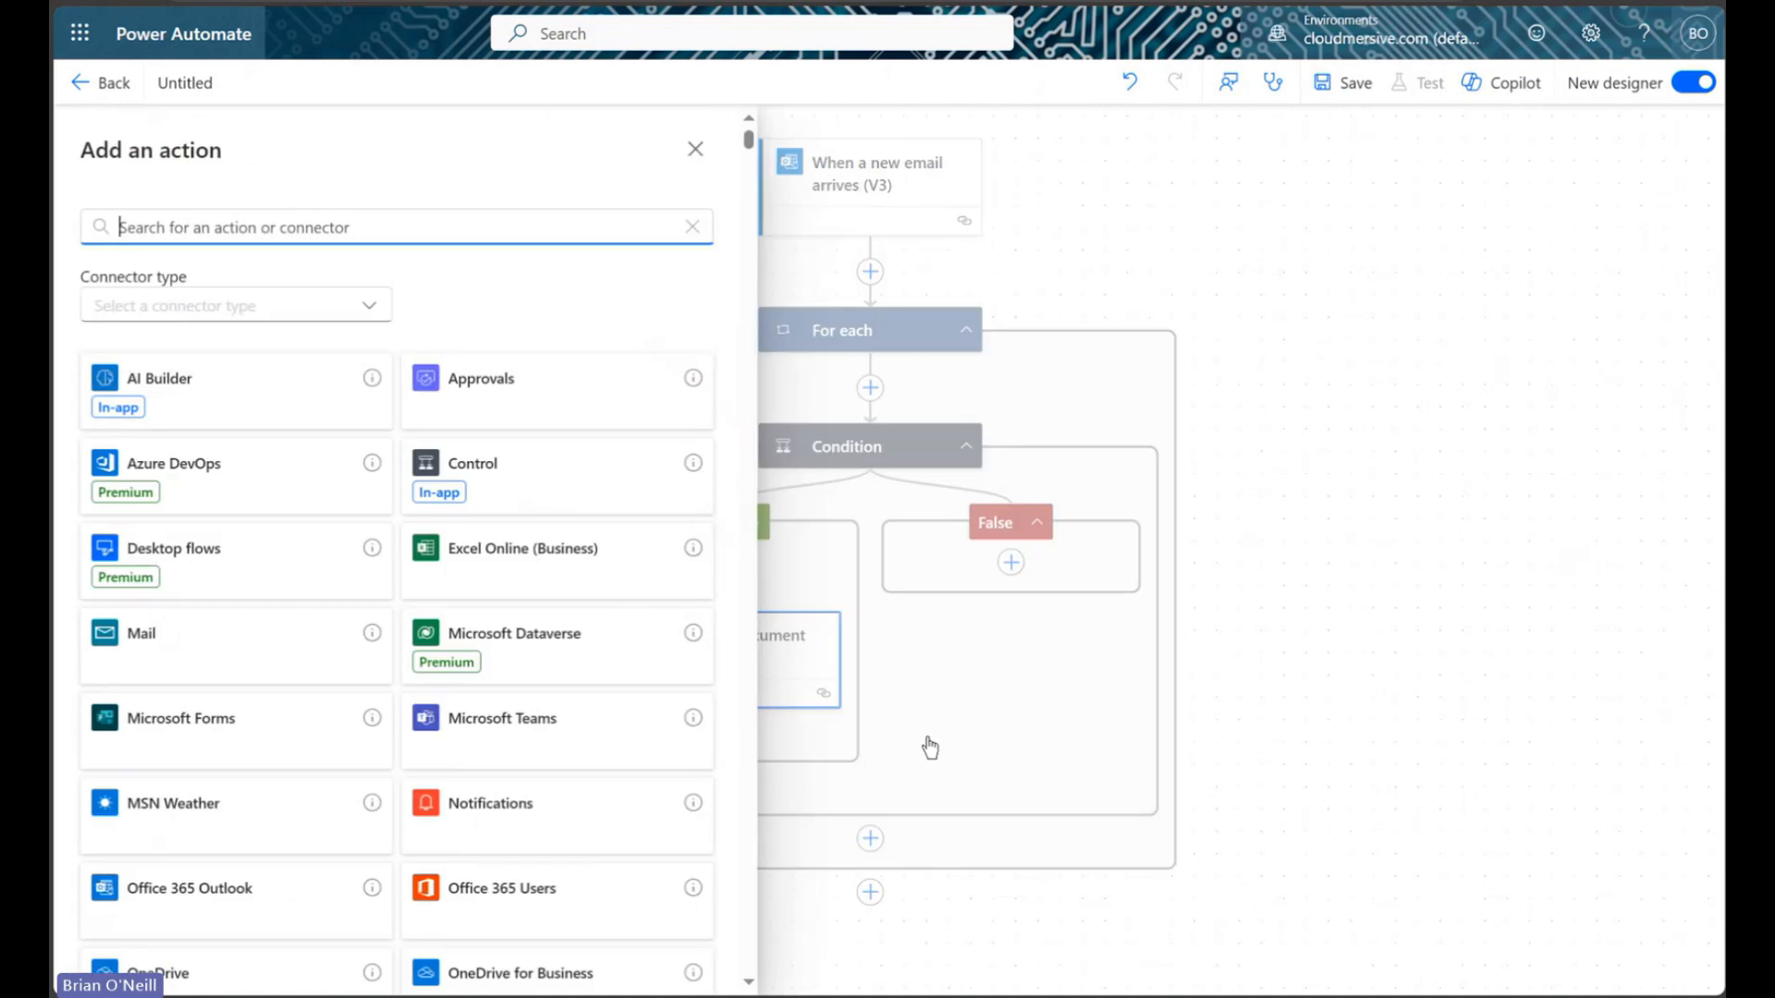
{"action": "type", "text": "Create item"}
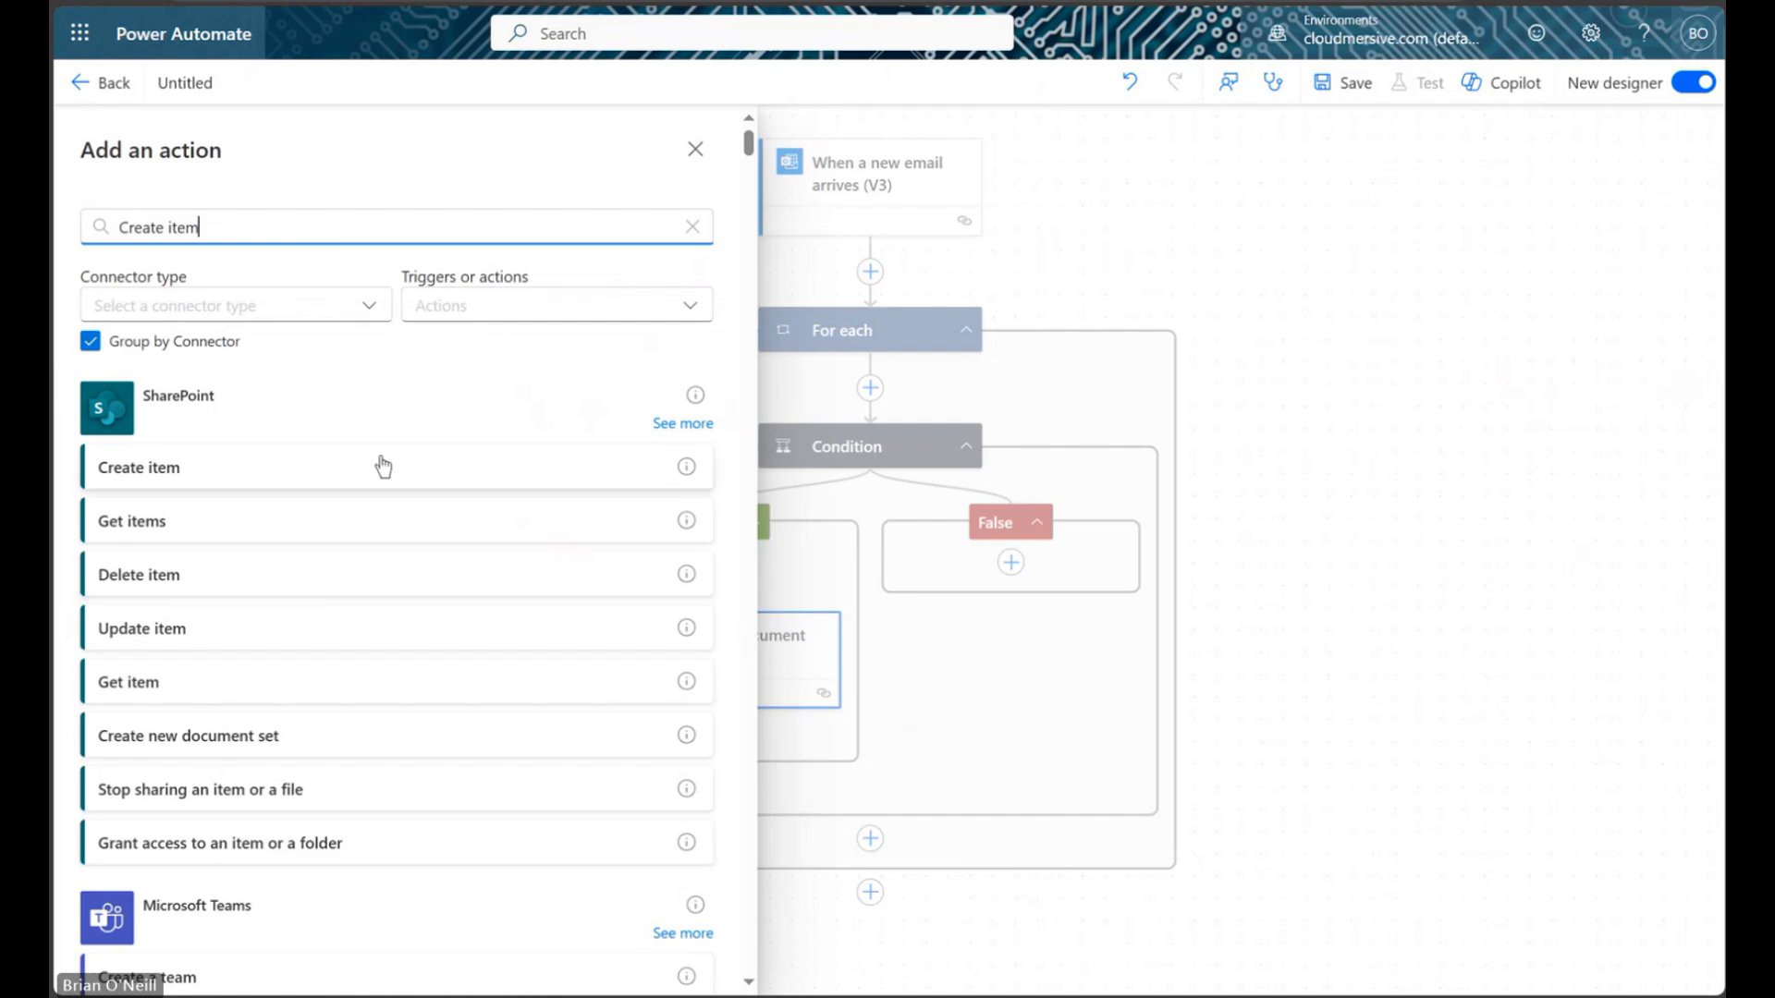
{"action": "left_click", "coordinate": [295, 469]}
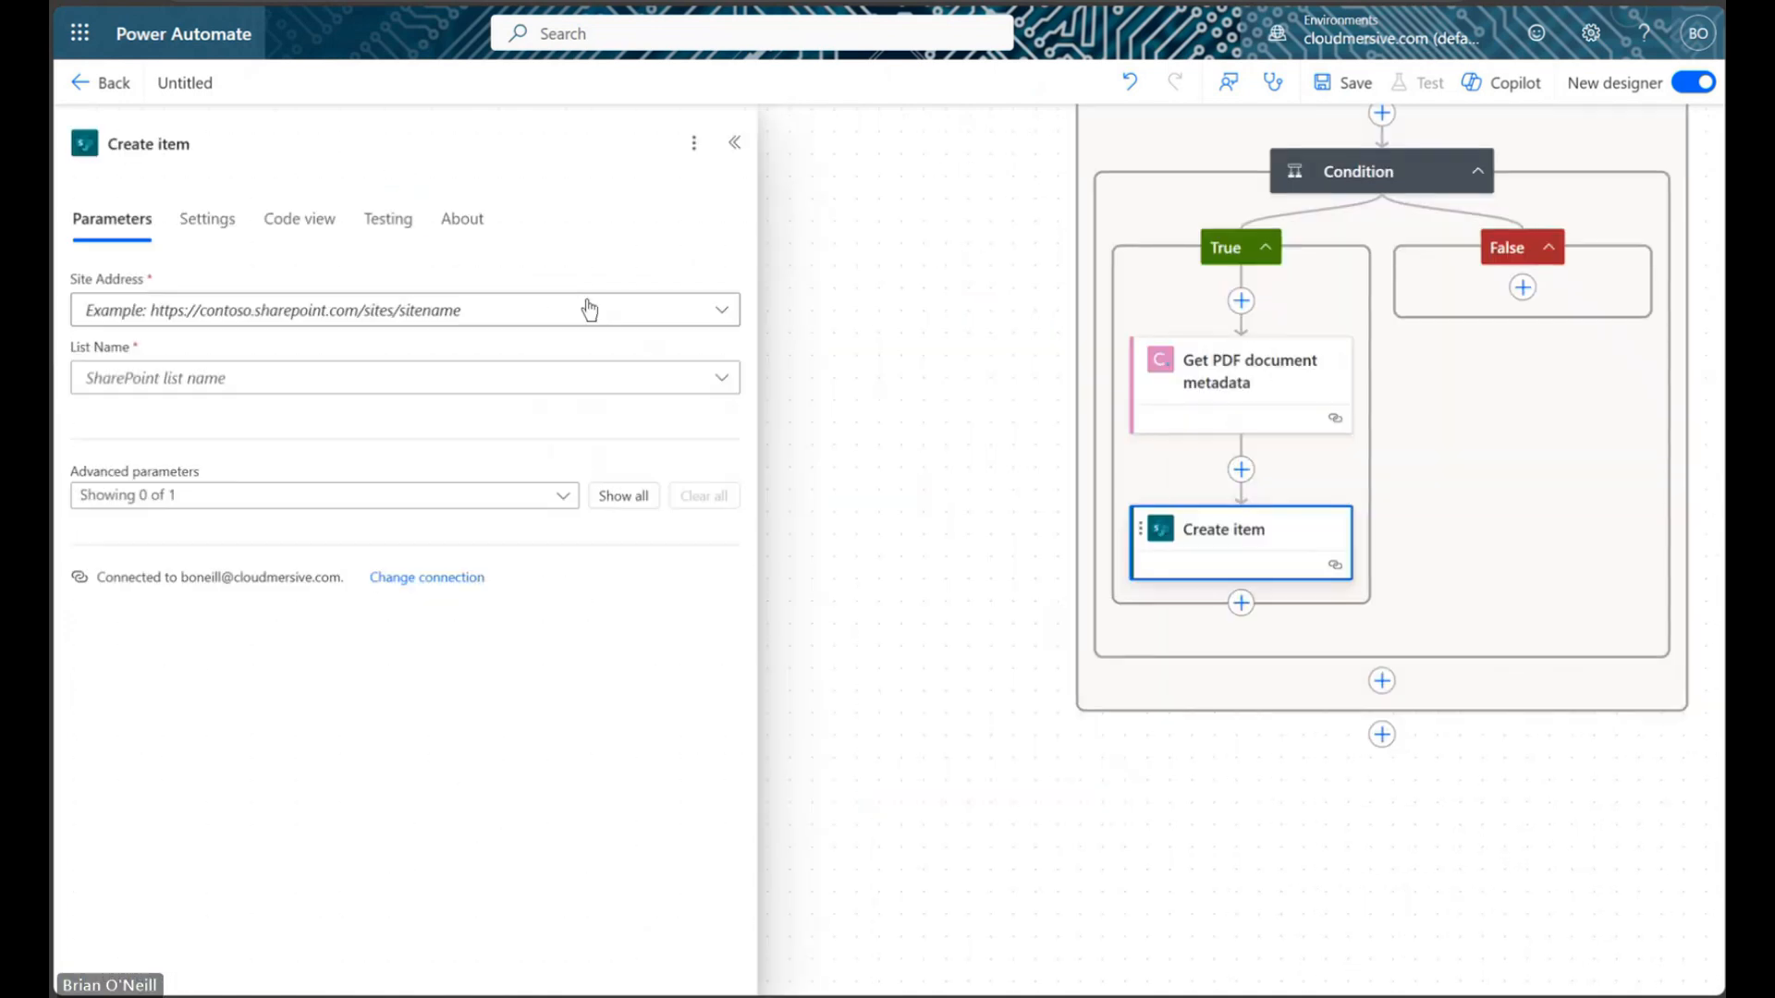
Step: Set Create item's Site Address to TestTeam and its List Name to Email Attachment PDF Metadata
{"action": "left_click", "coordinate": [560, 317]}
{"action": "left_click", "coordinate": [208, 548]}
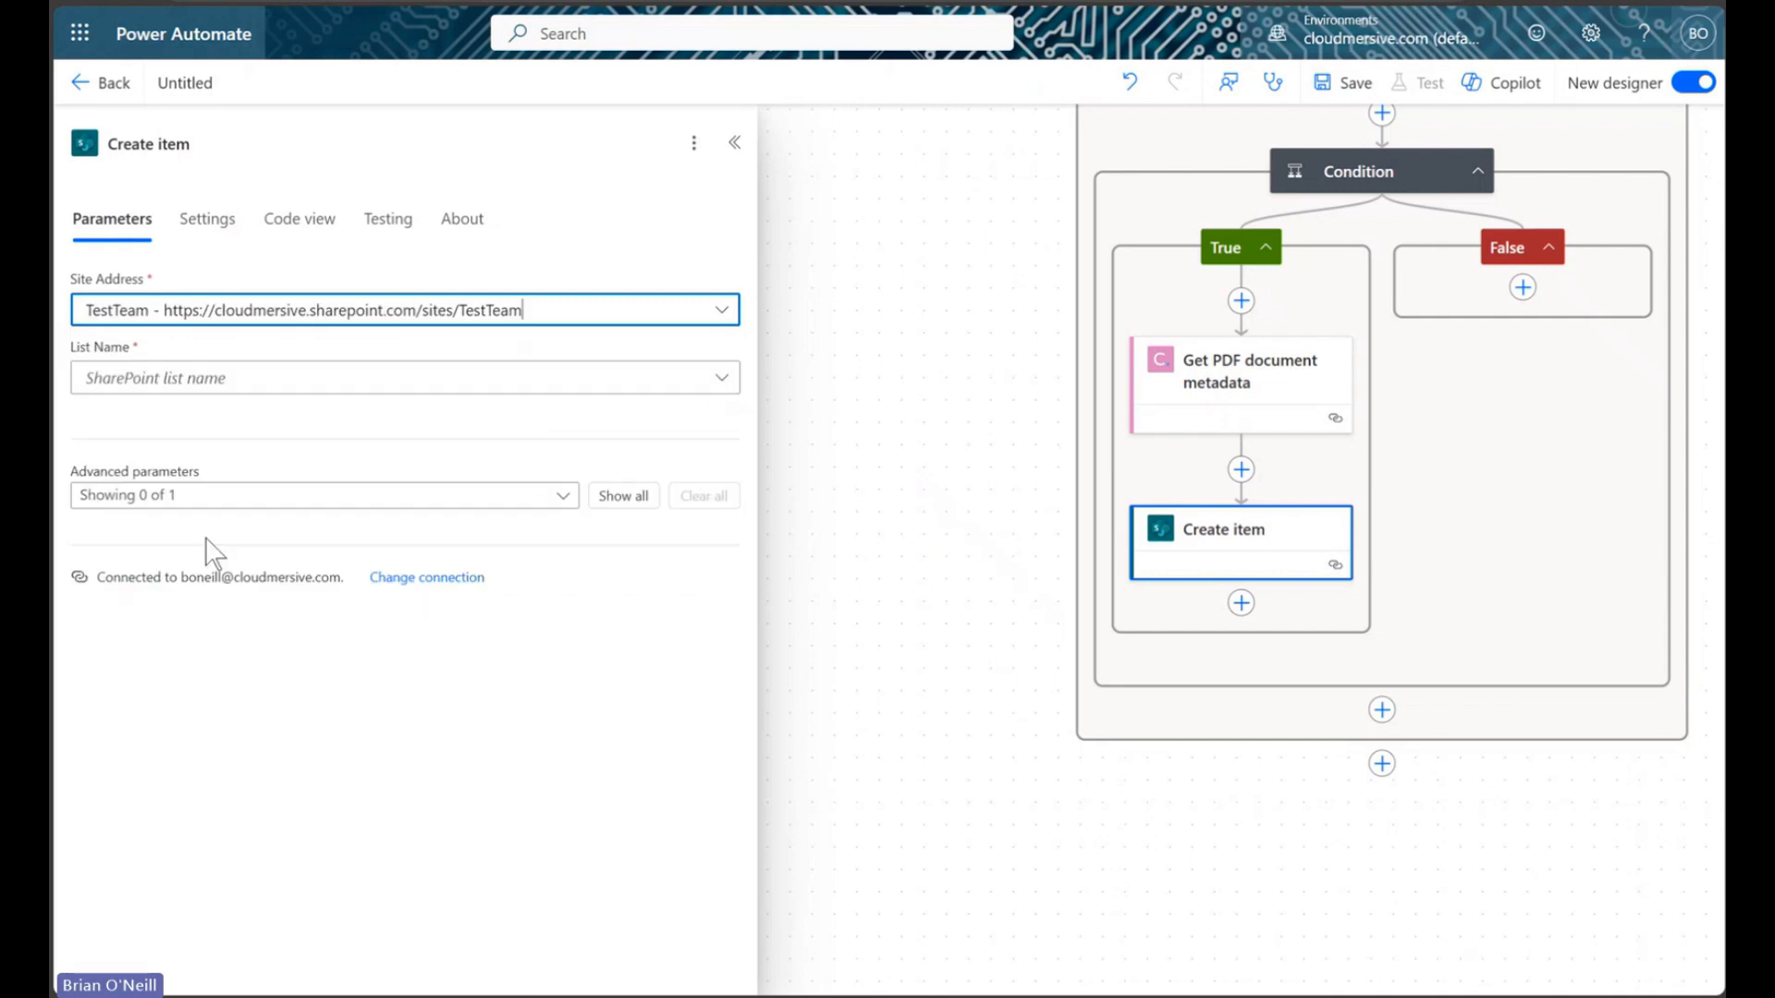
{"action": "left_click", "coordinate": [455, 384]}
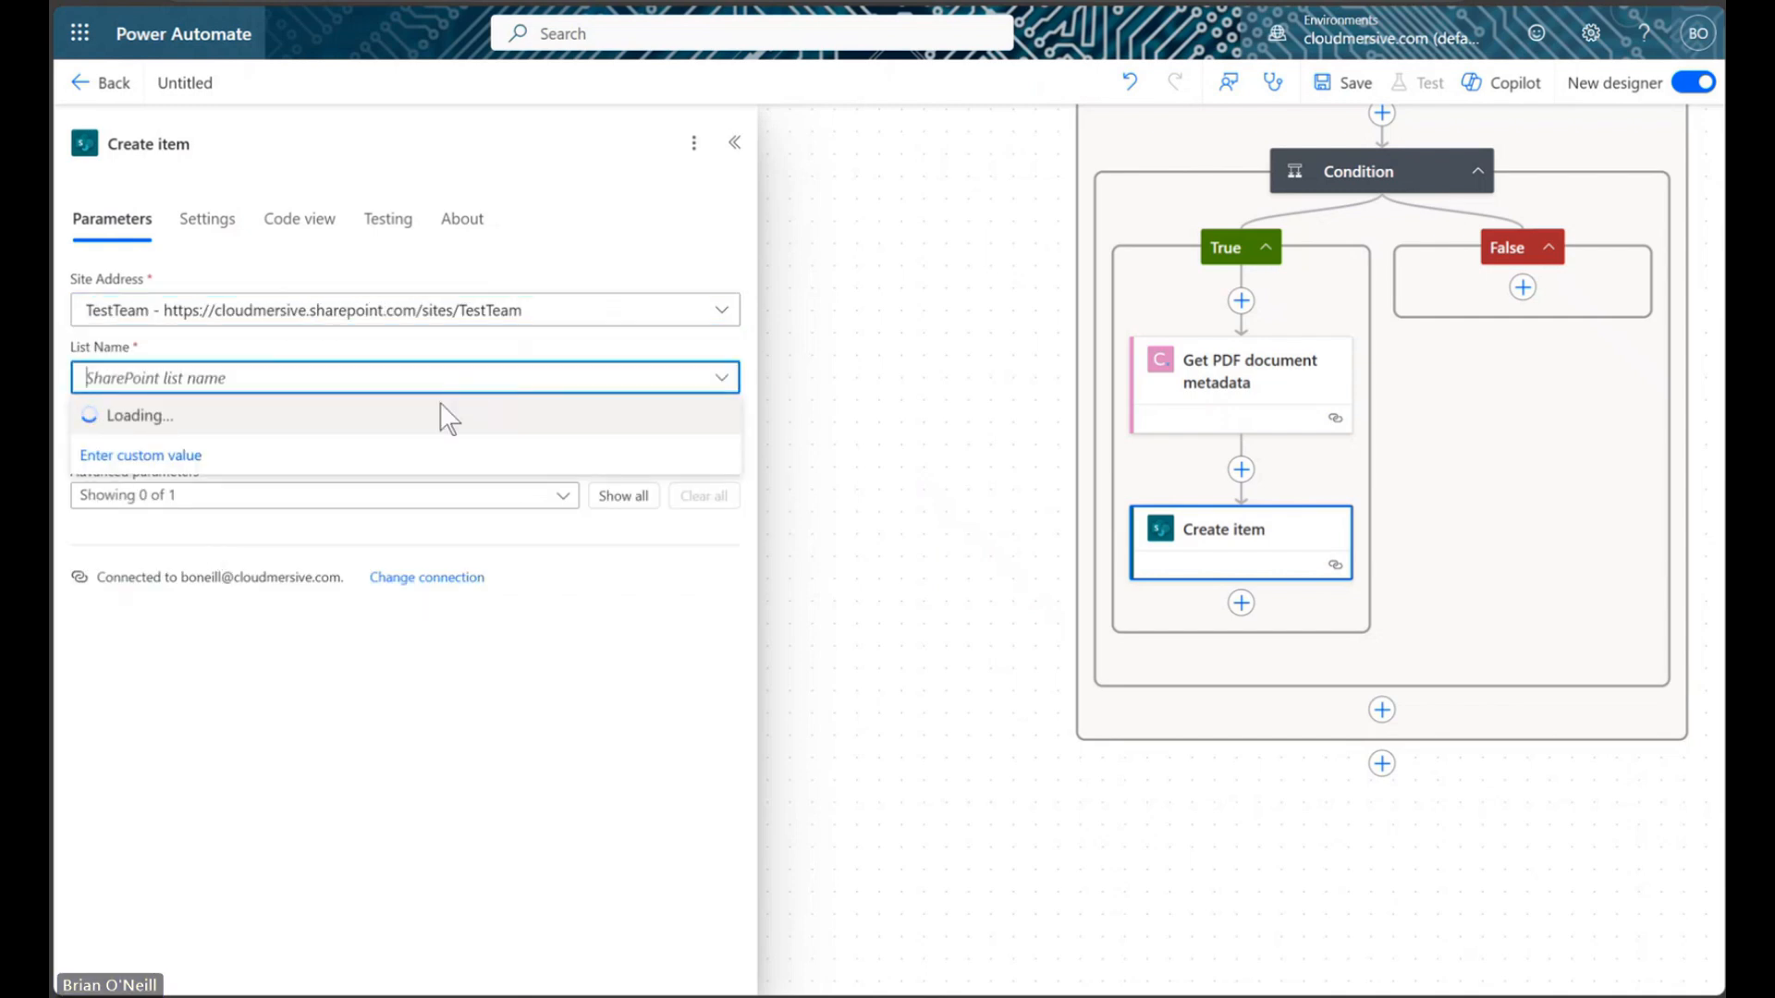
{"action": "left_click", "coordinate": [357, 495]}
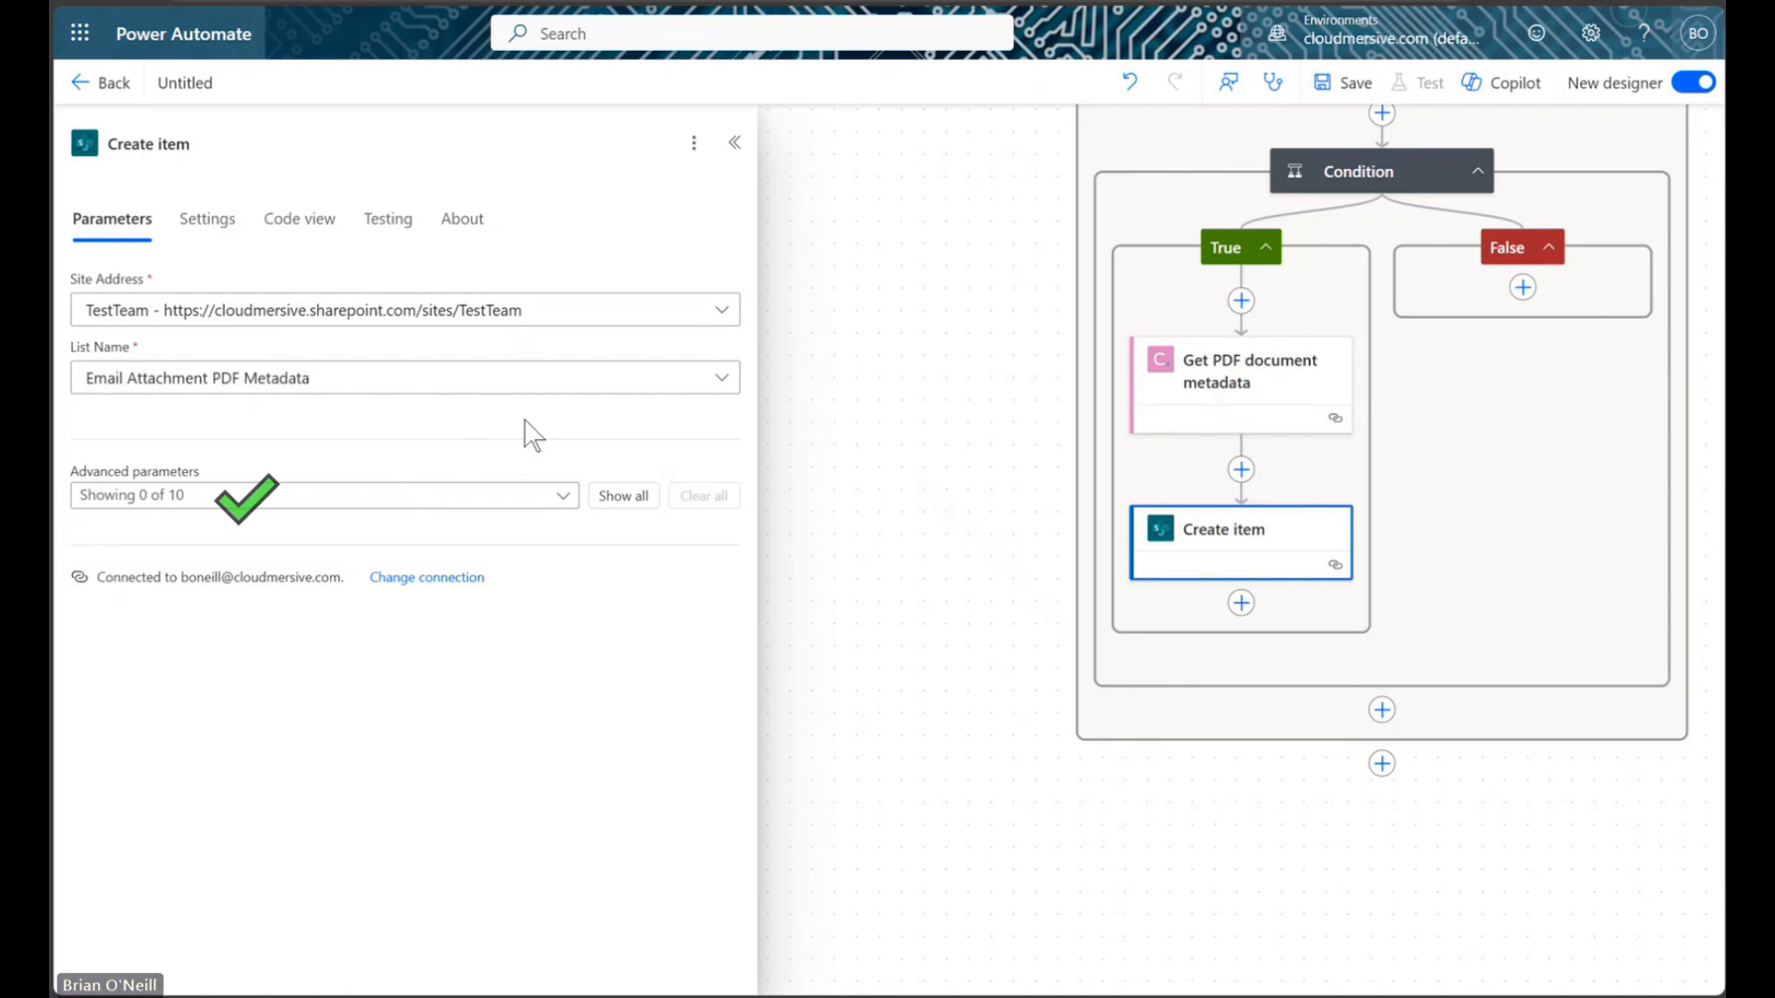
Step: Show all advanced parameters of Create item and set Title to Attachments Name, the text "from", and the email's From value
{"action": "left_click", "coordinate": [623, 496]}
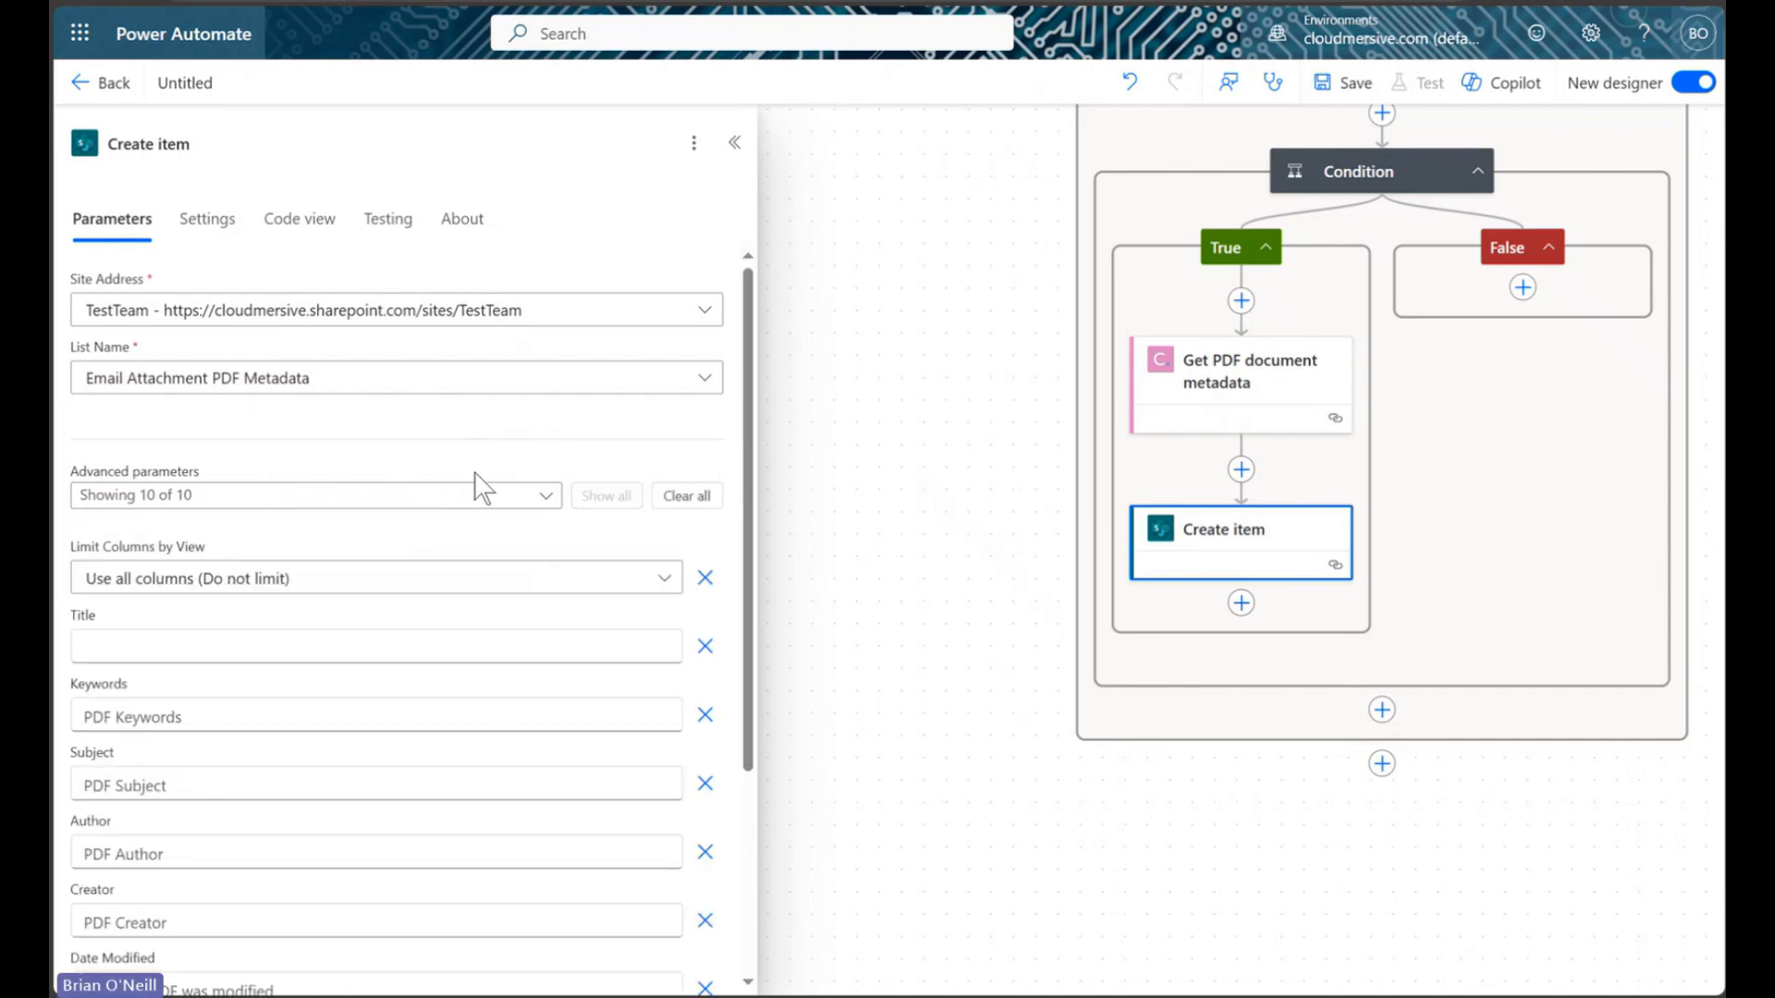
{"action": "scroll", "coordinate": [535, 559], "scroll_direction": "down", "scroll_amount": 4}
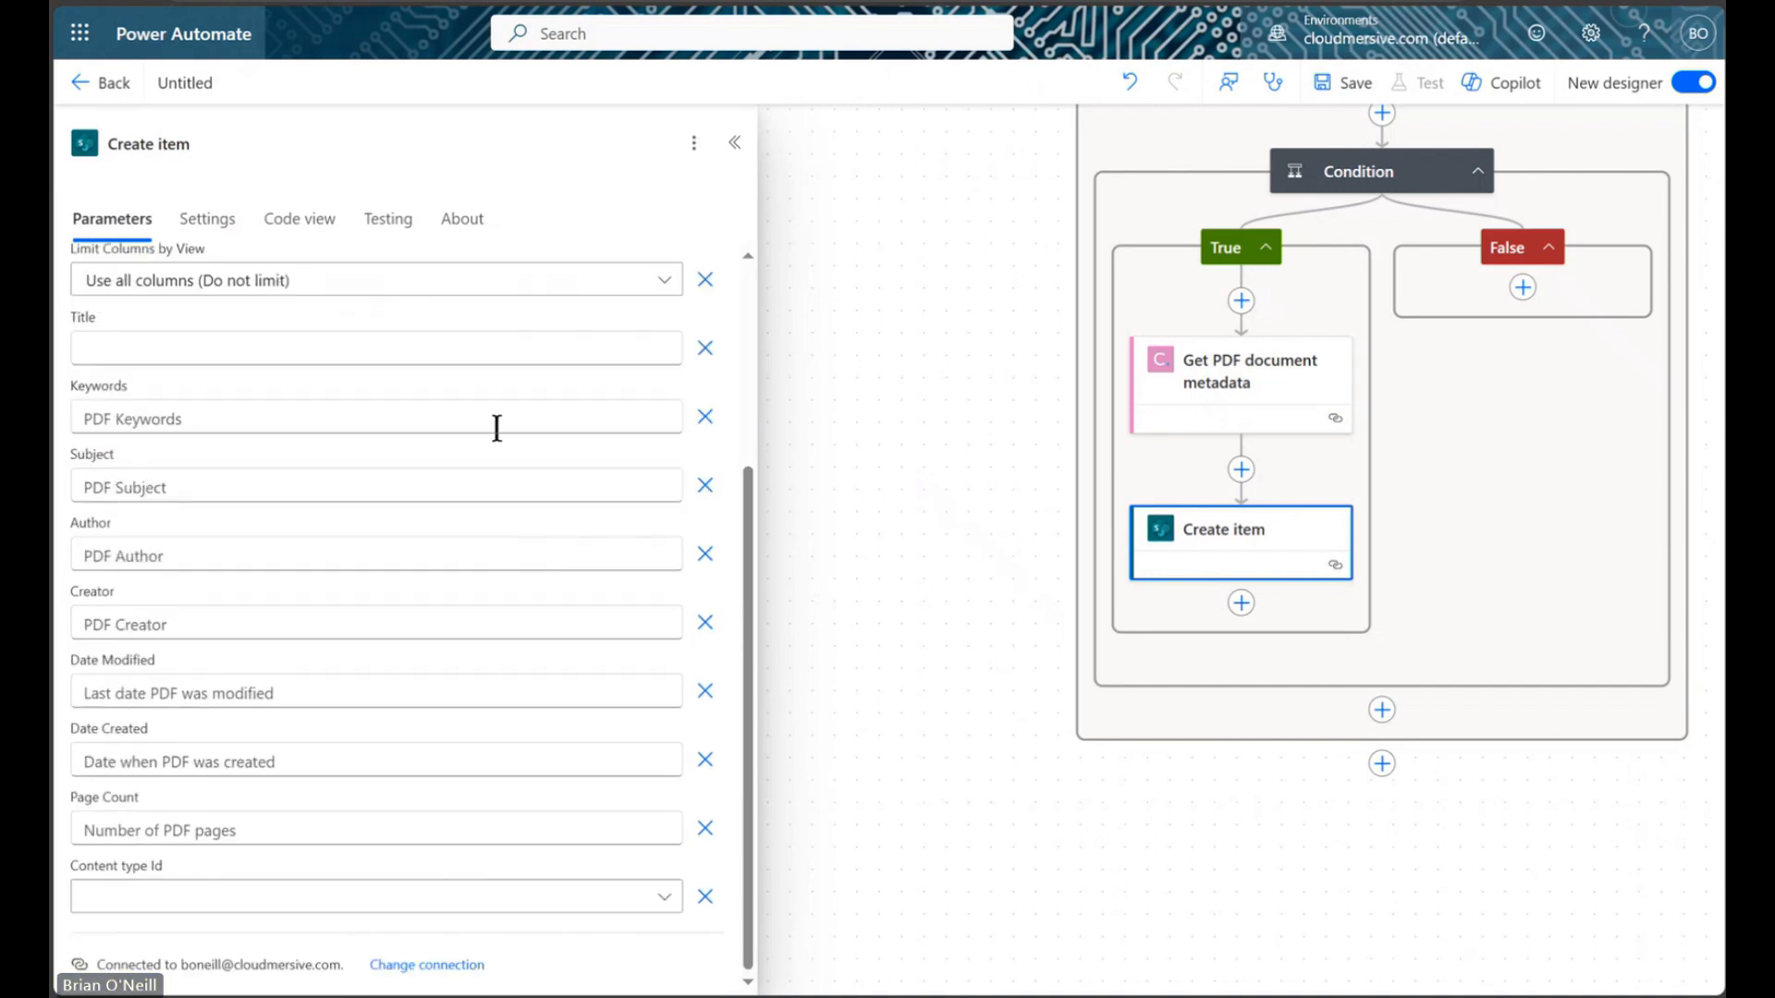
{"action": "left_click", "coordinate": [365, 350]}
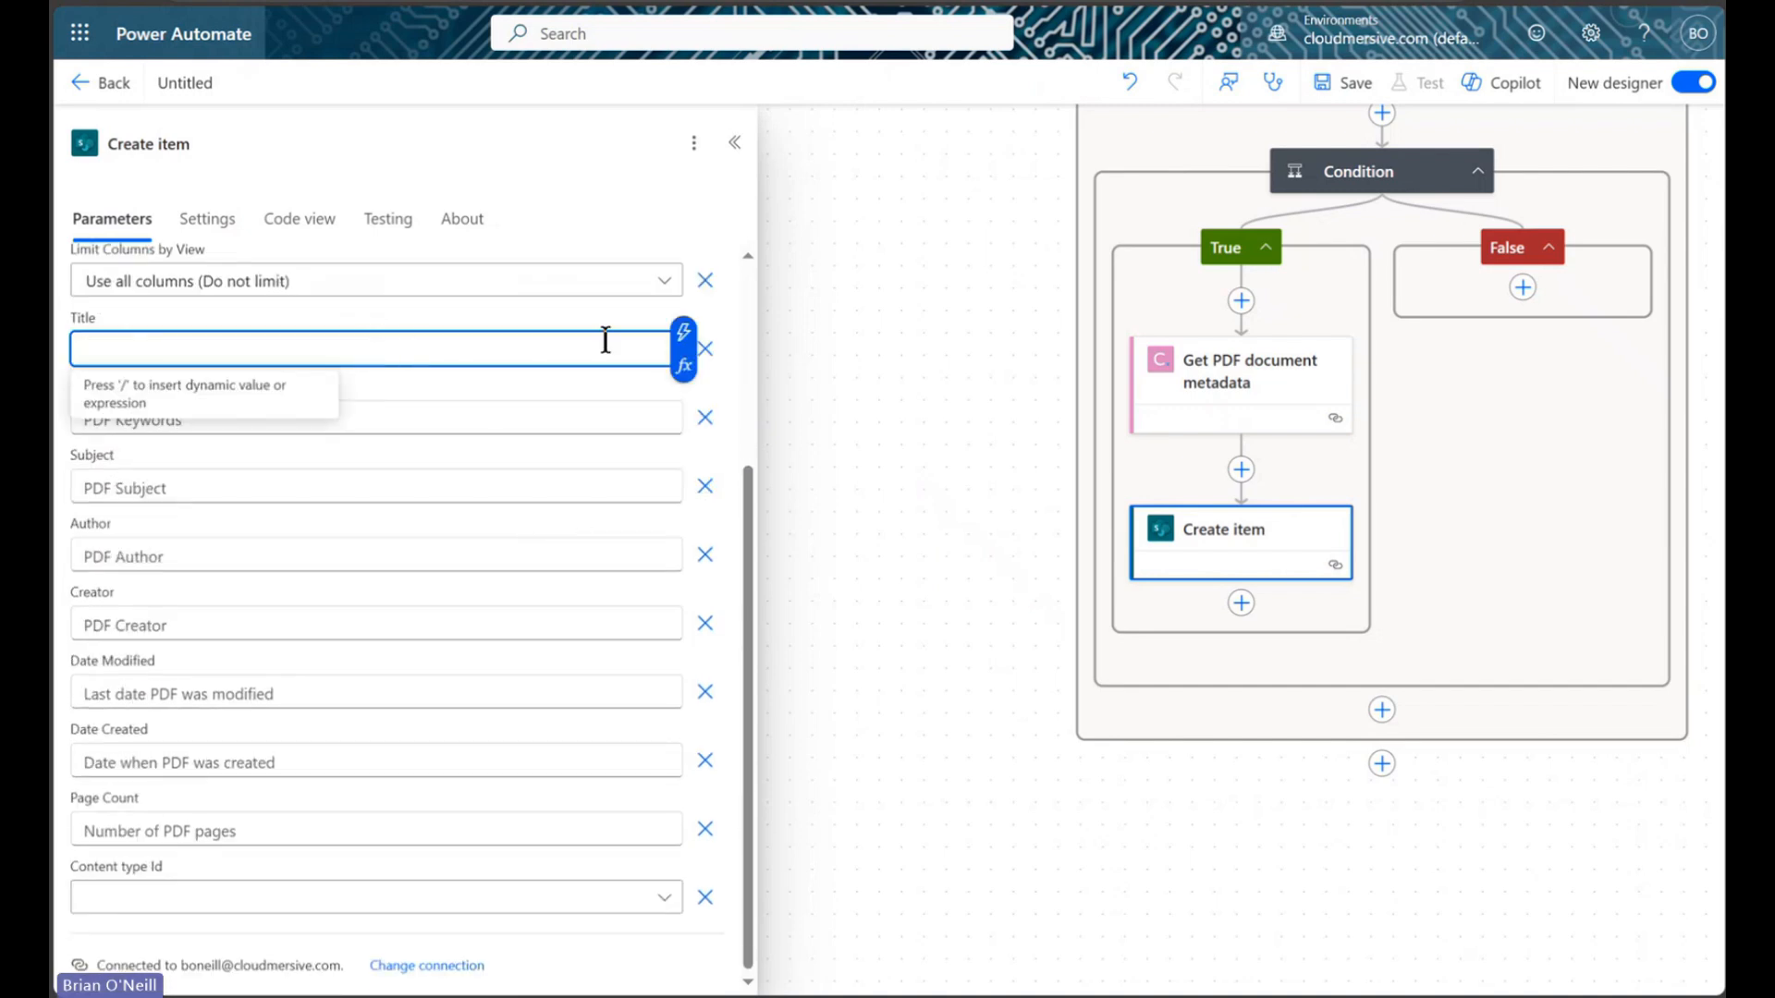
{"action": "left_click", "coordinate": [683, 333]}
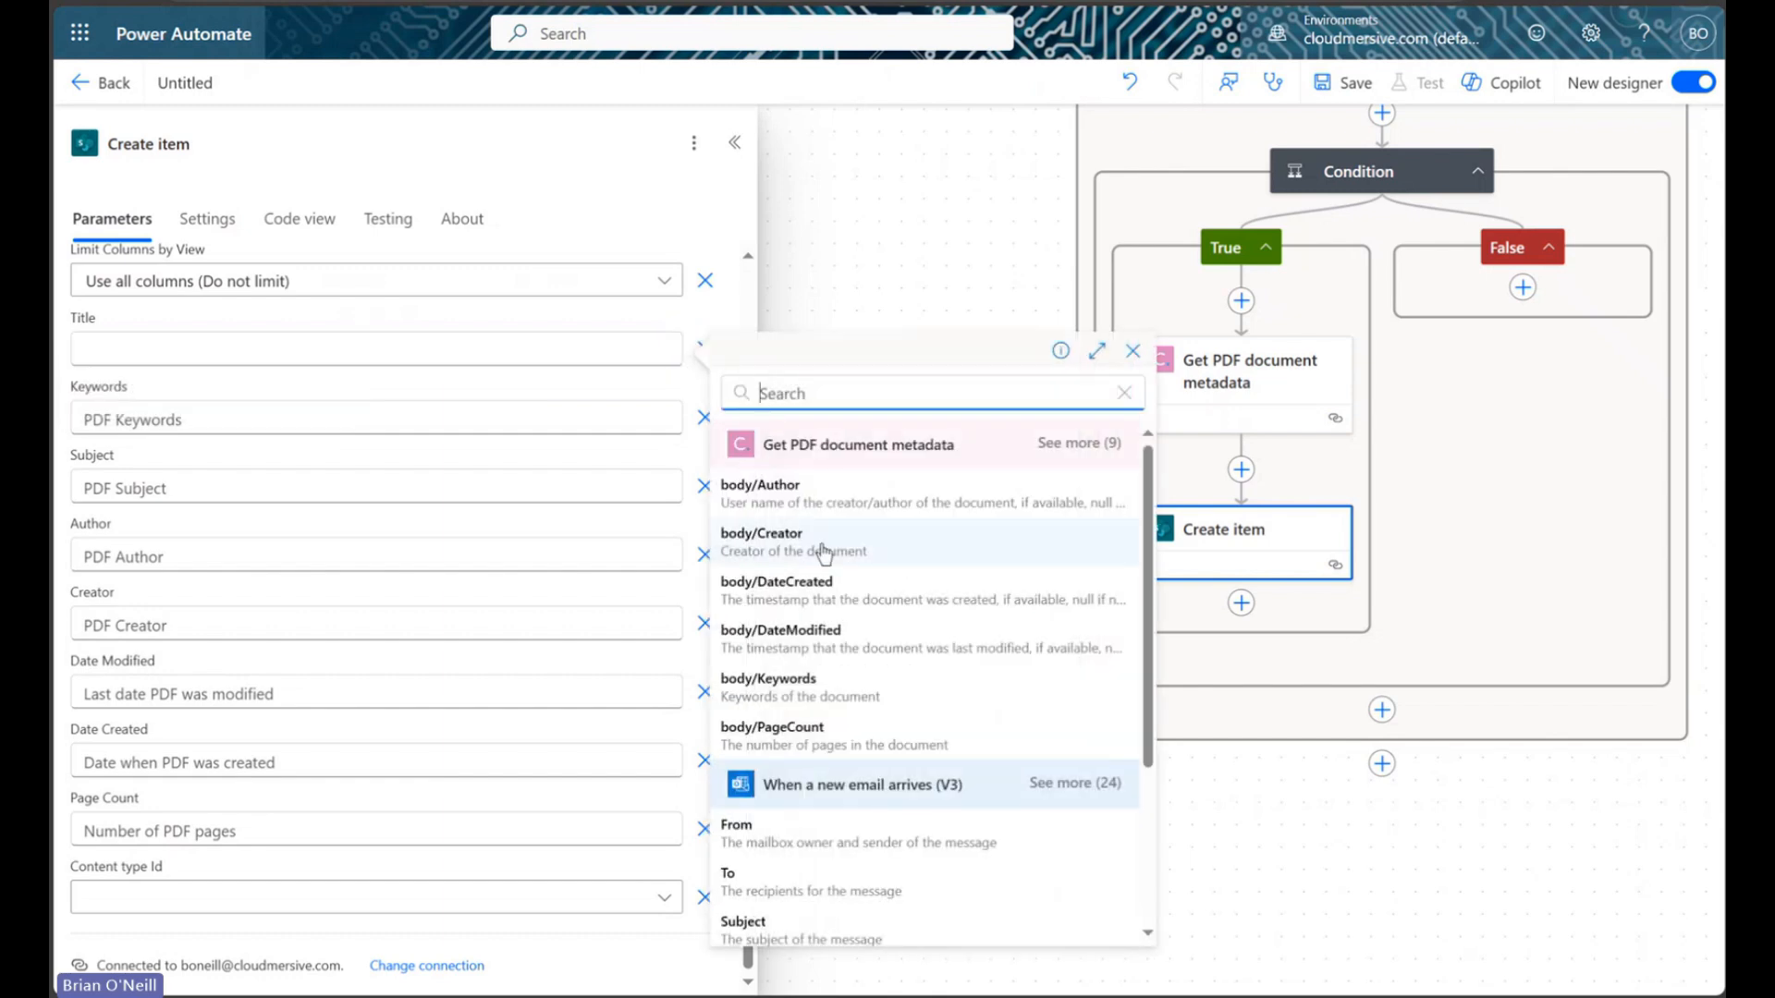
{"action": "scroll", "coordinate": [1064, 722], "scroll_direction": "down", "scroll_amount": 2}
{"action": "left_click", "coordinate": [1091, 643]}
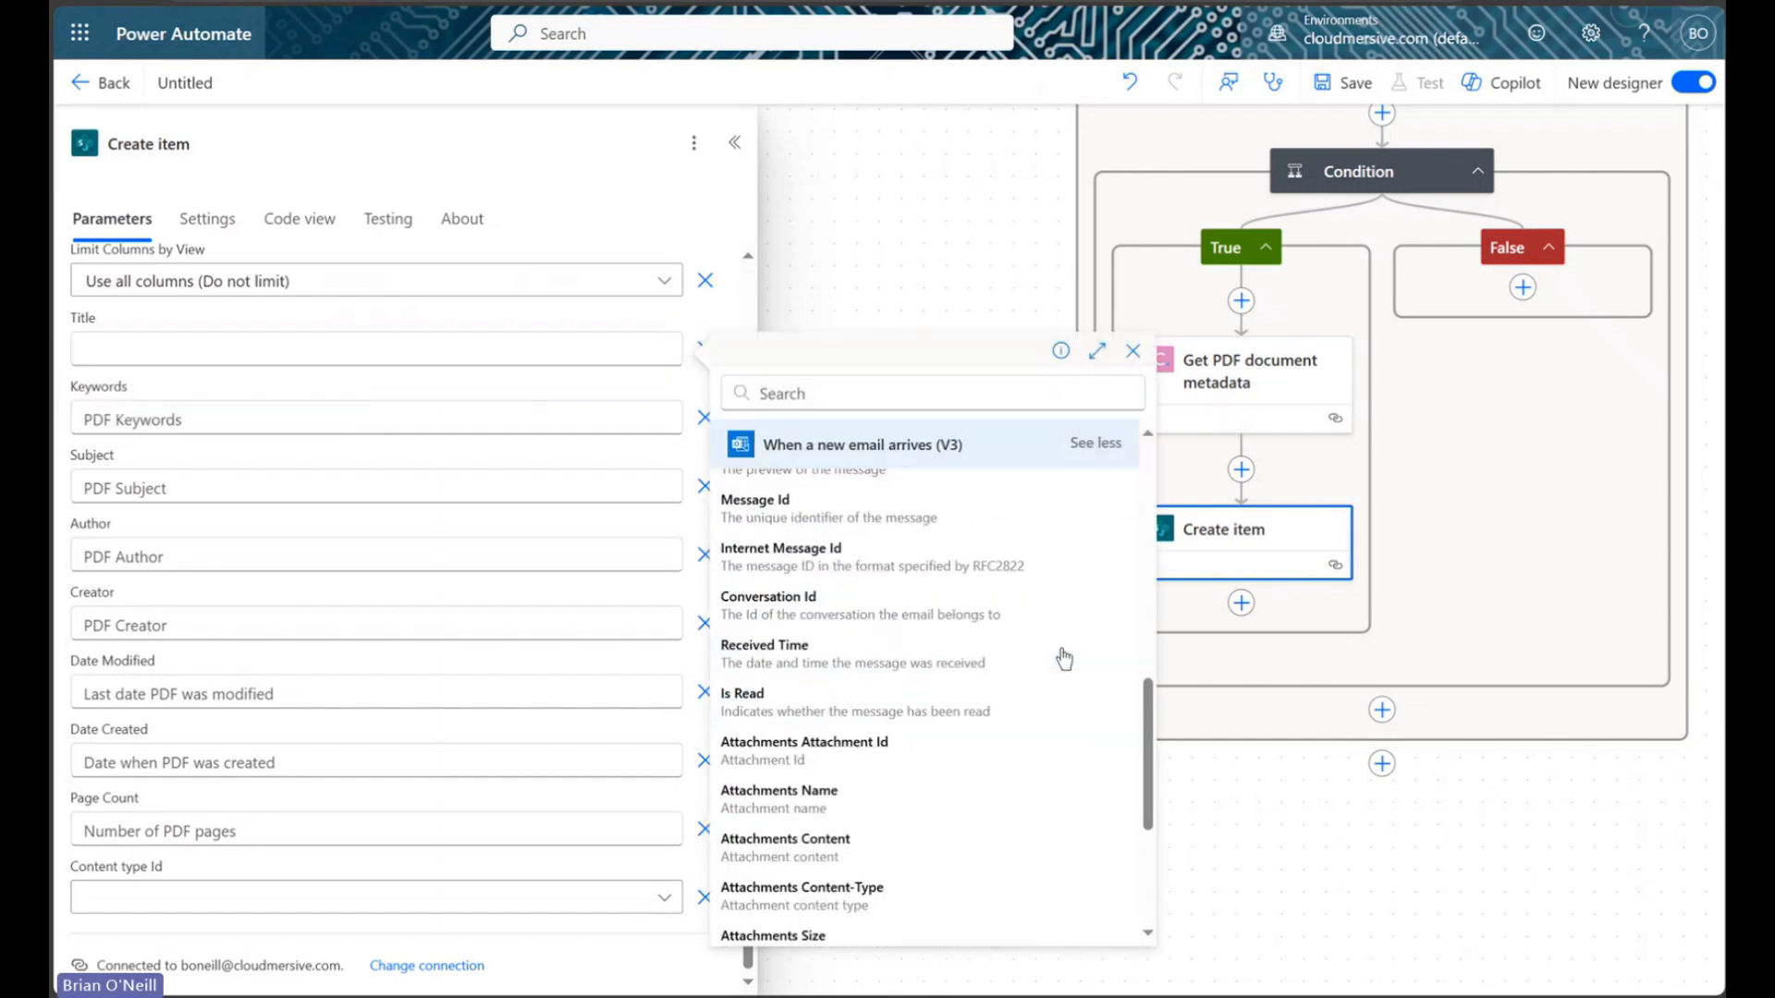
{"action": "left_click", "coordinate": [866, 795]}
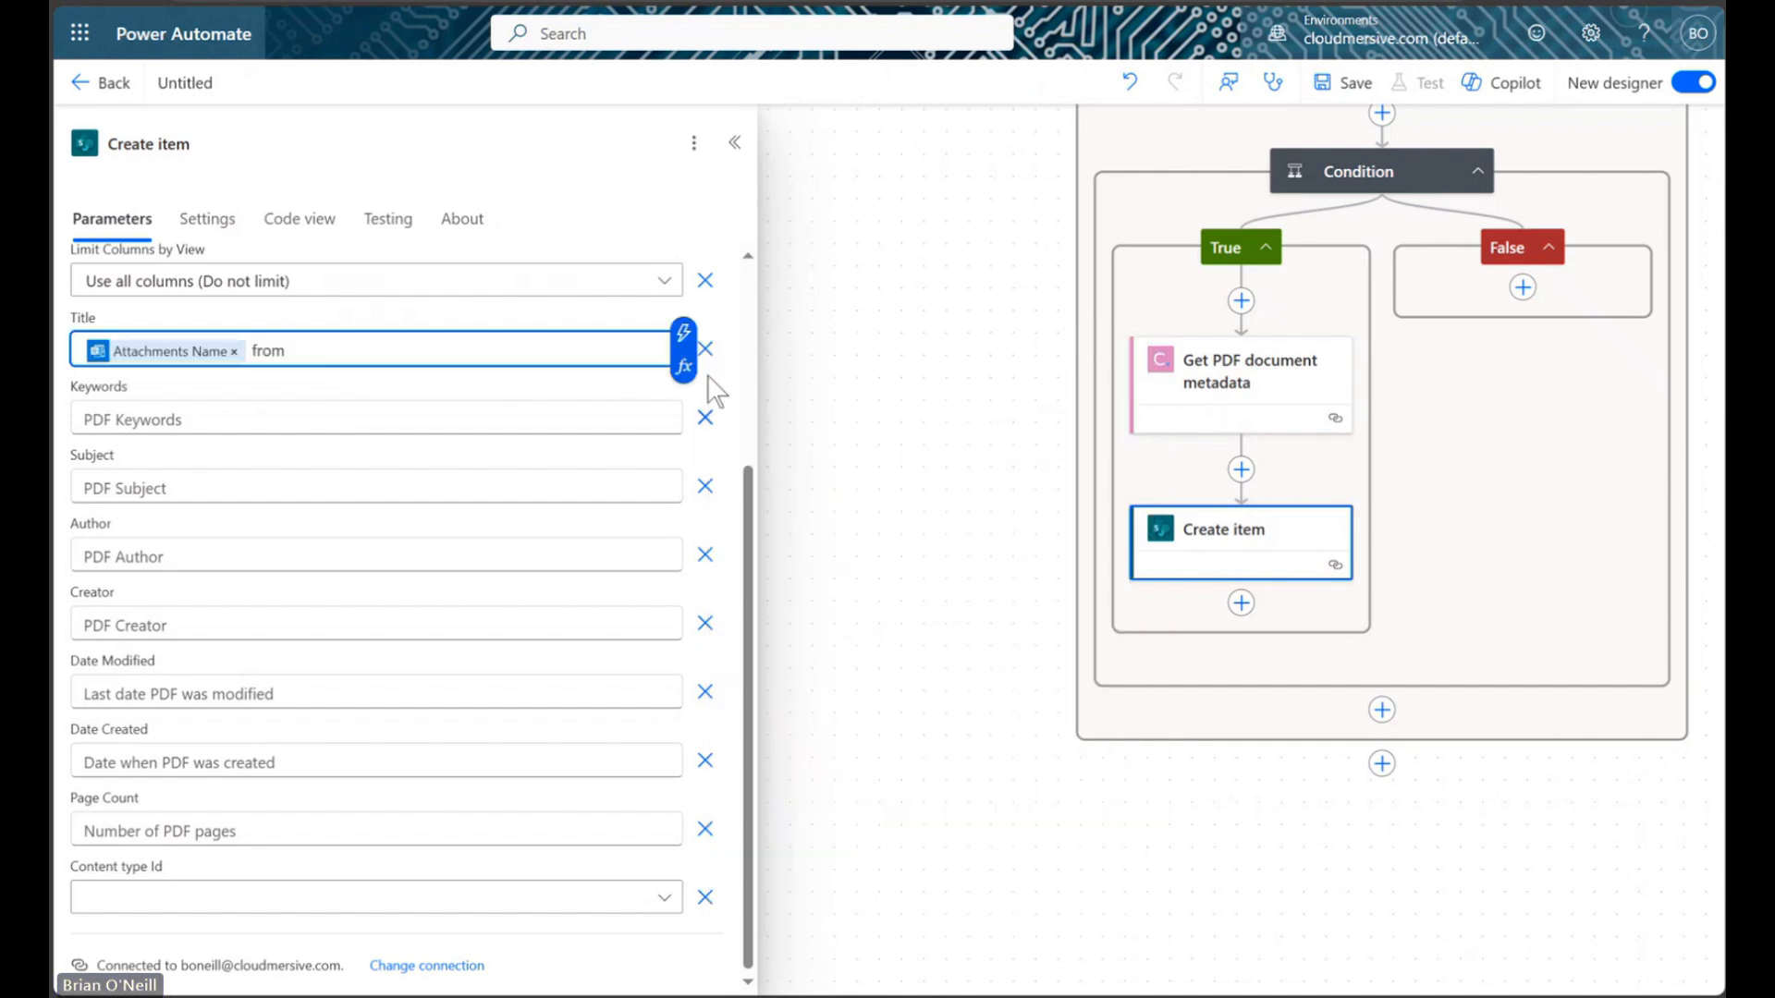
{"action": "left_click", "coordinate": [683, 333]}
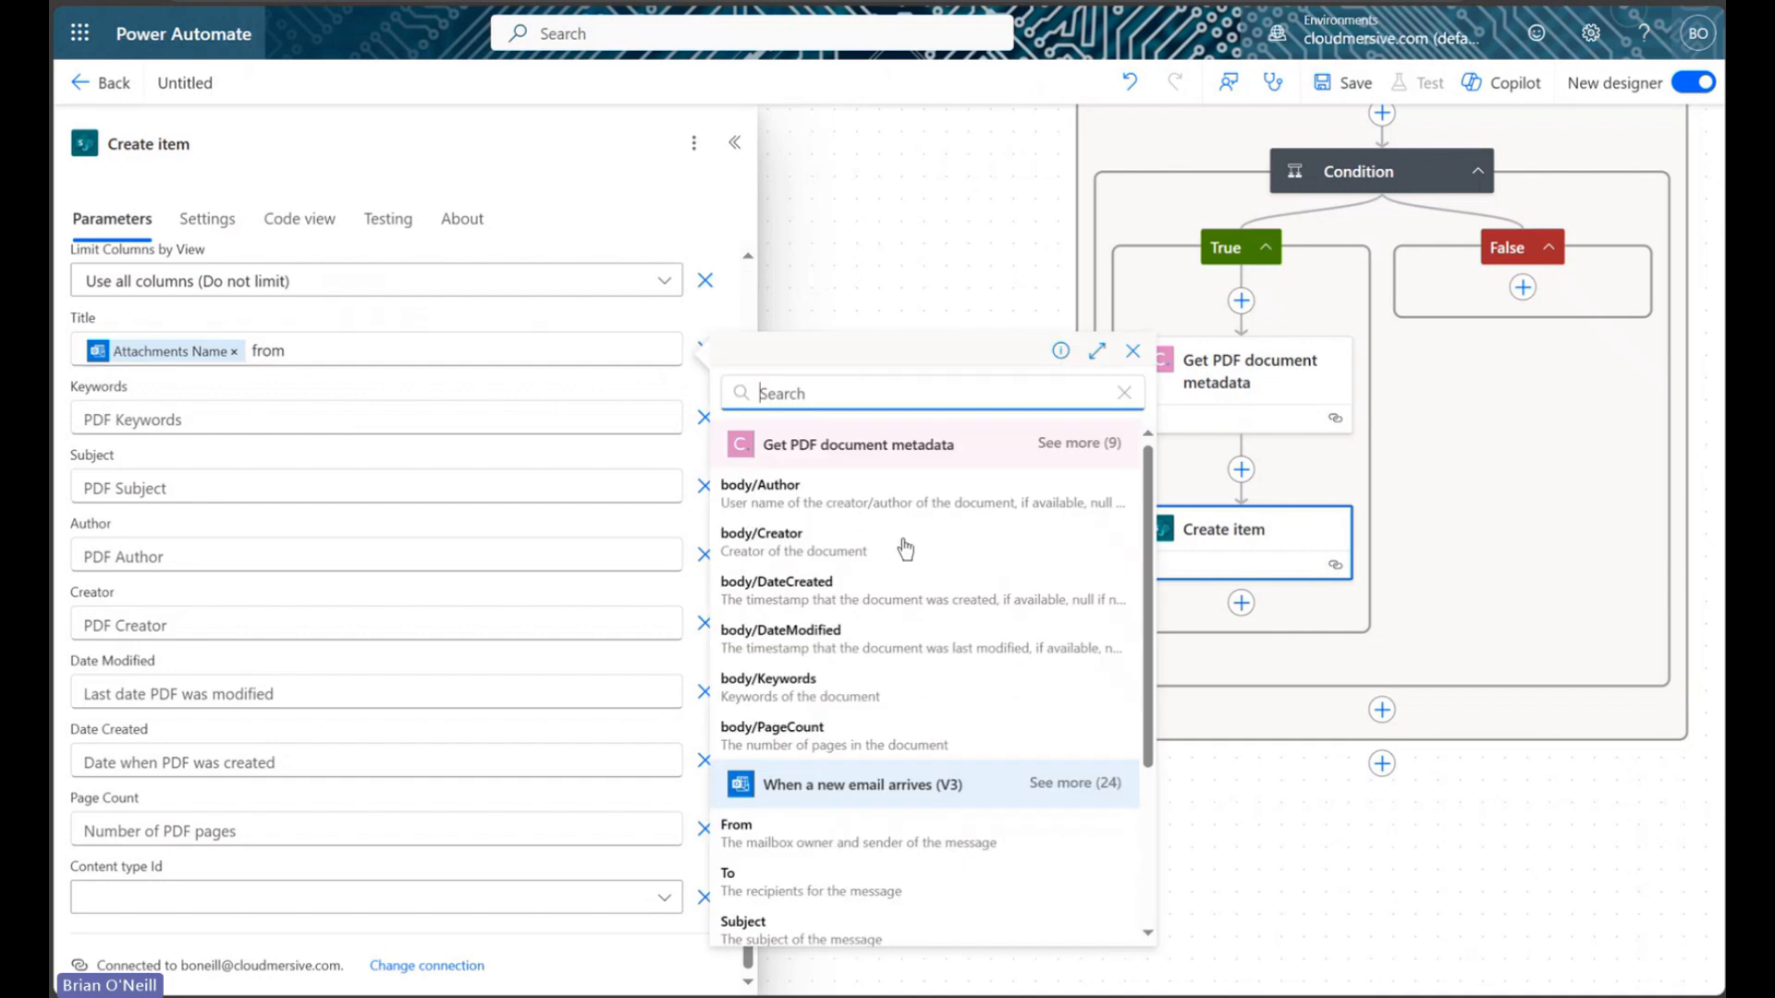
{"action": "left_click", "coordinate": [958, 836]}
Step: Map Create item's Keywords, Subject, Author, Creator, Date Modified, Date Created and Page Count to the matching outputs of Get PDF document metadata
{"action": "left_click", "coordinate": [305, 421]}
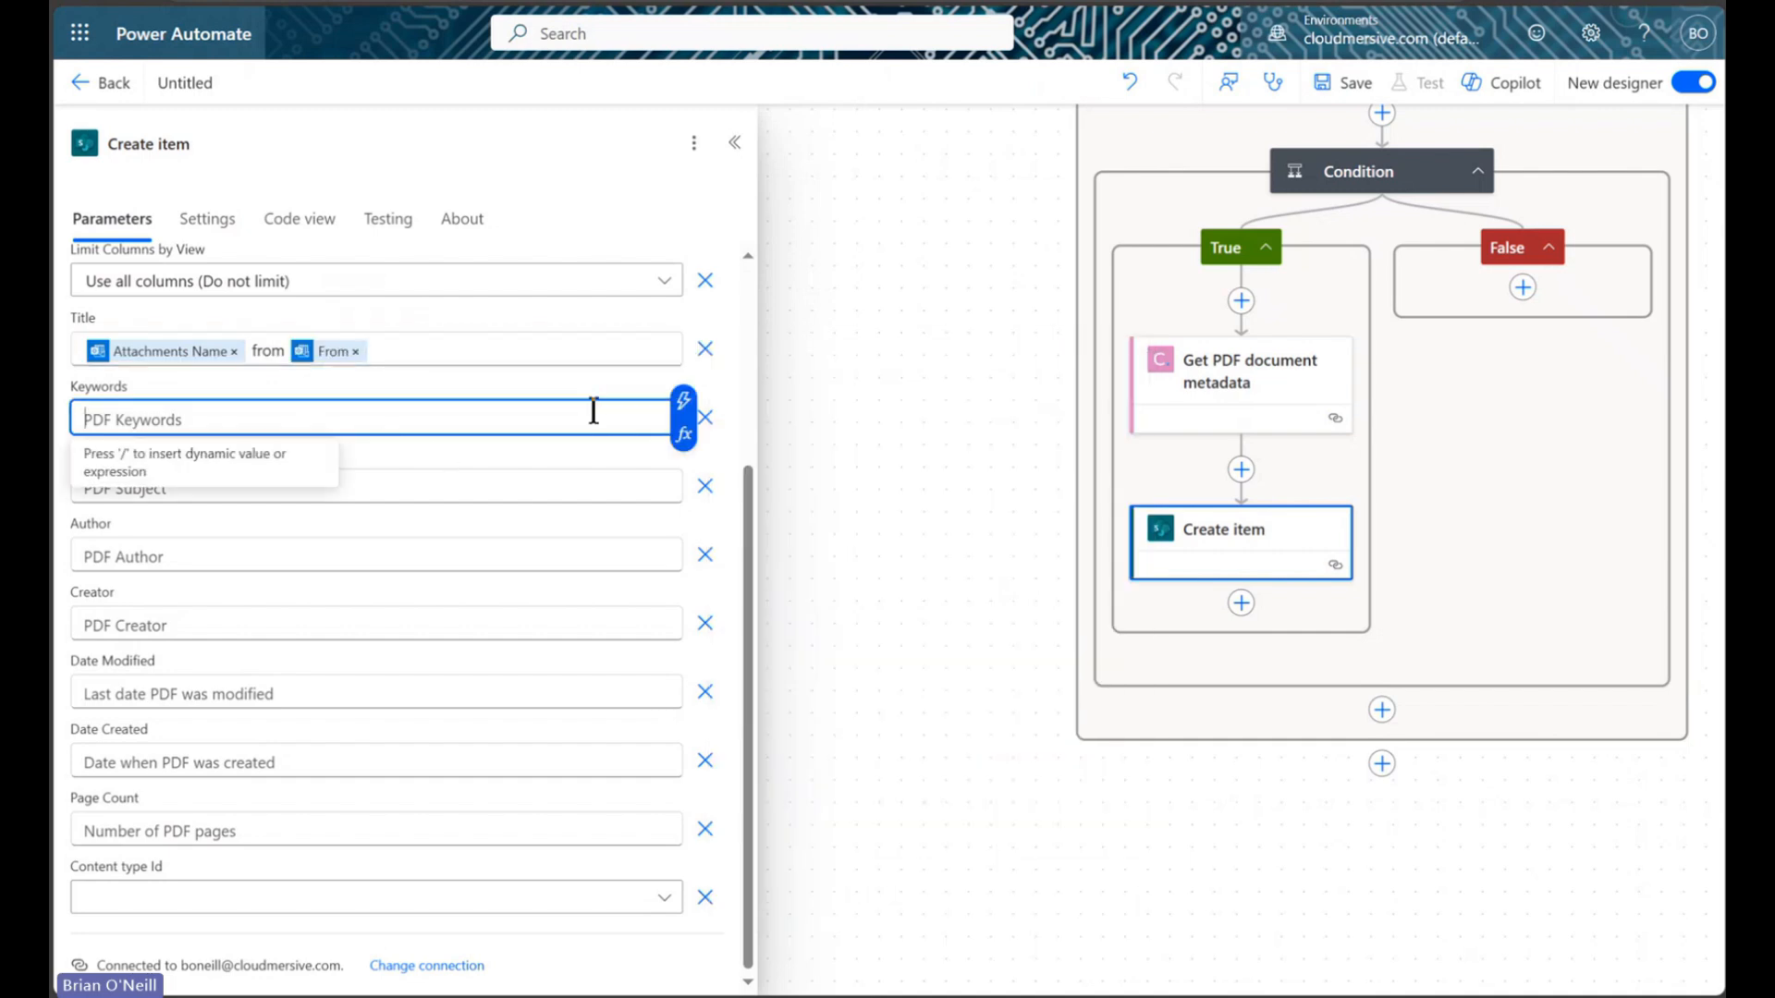
{"action": "left_click", "coordinate": [683, 401]}
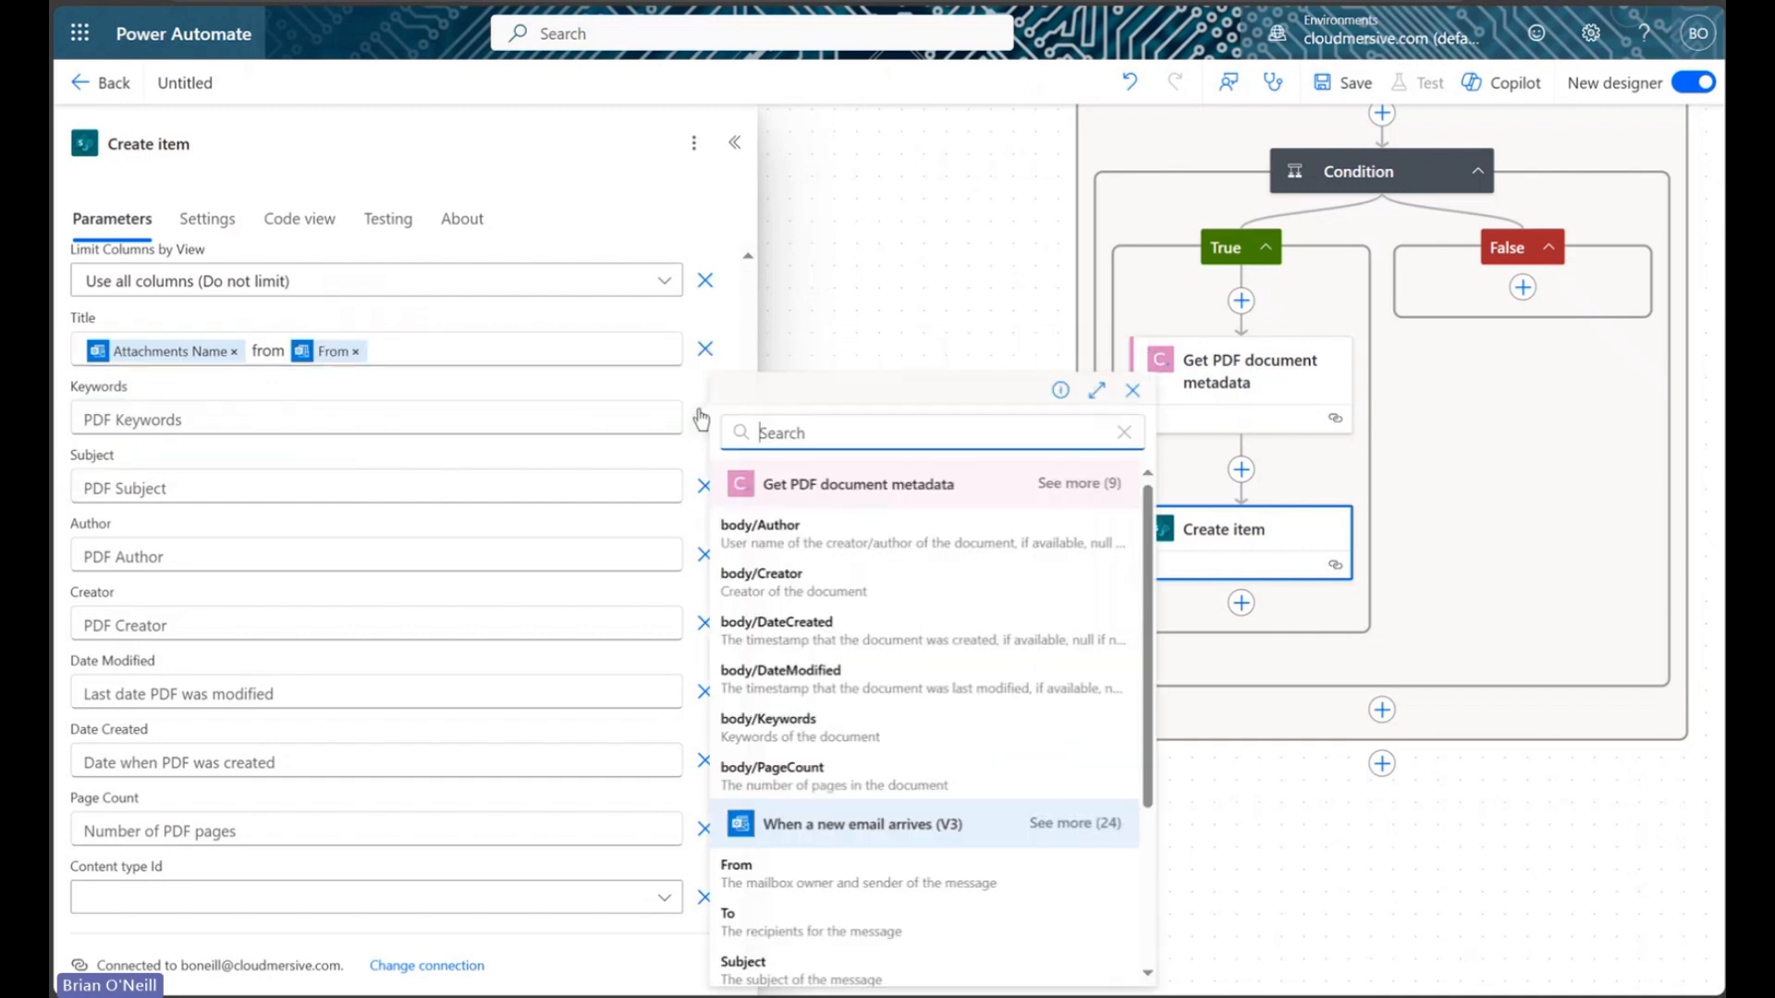
{"action": "left_click", "coordinate": [987, 731]}
{"action": "left_click", "coordinate": [646, 485]}
{"action": "left_click", "coordinate": [682, 472]}
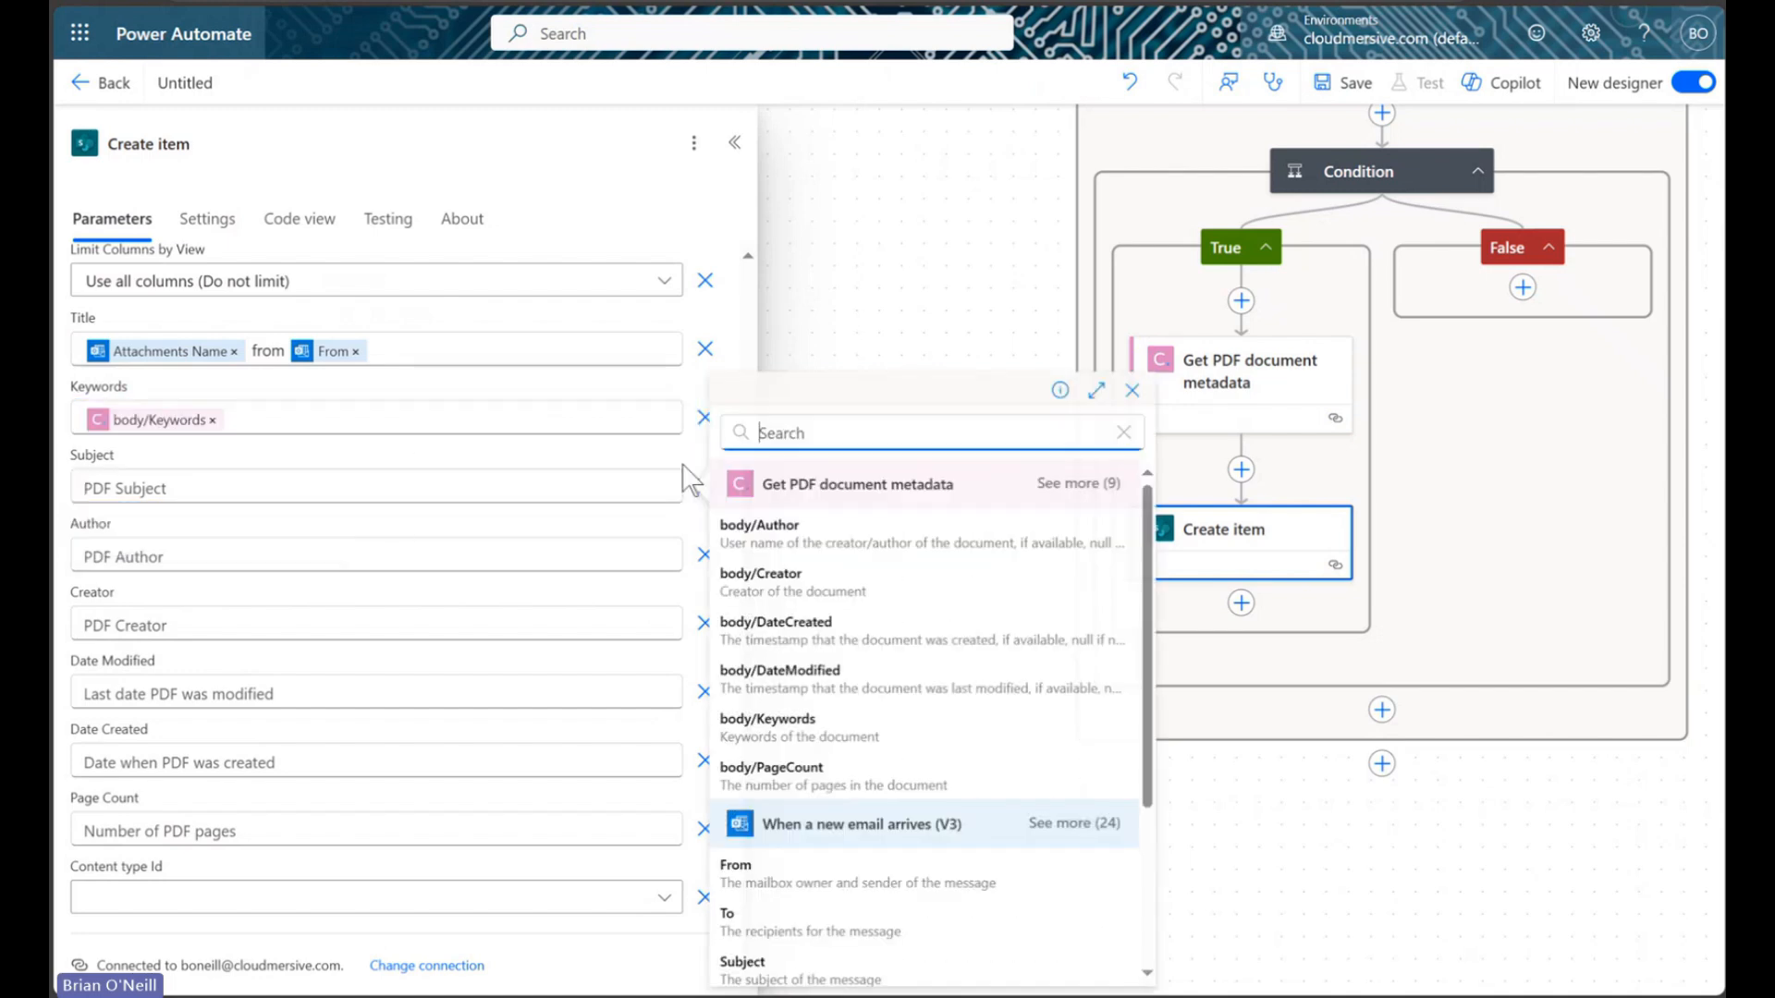
{"action": "left_click", "coordinate": [1120, 484]}
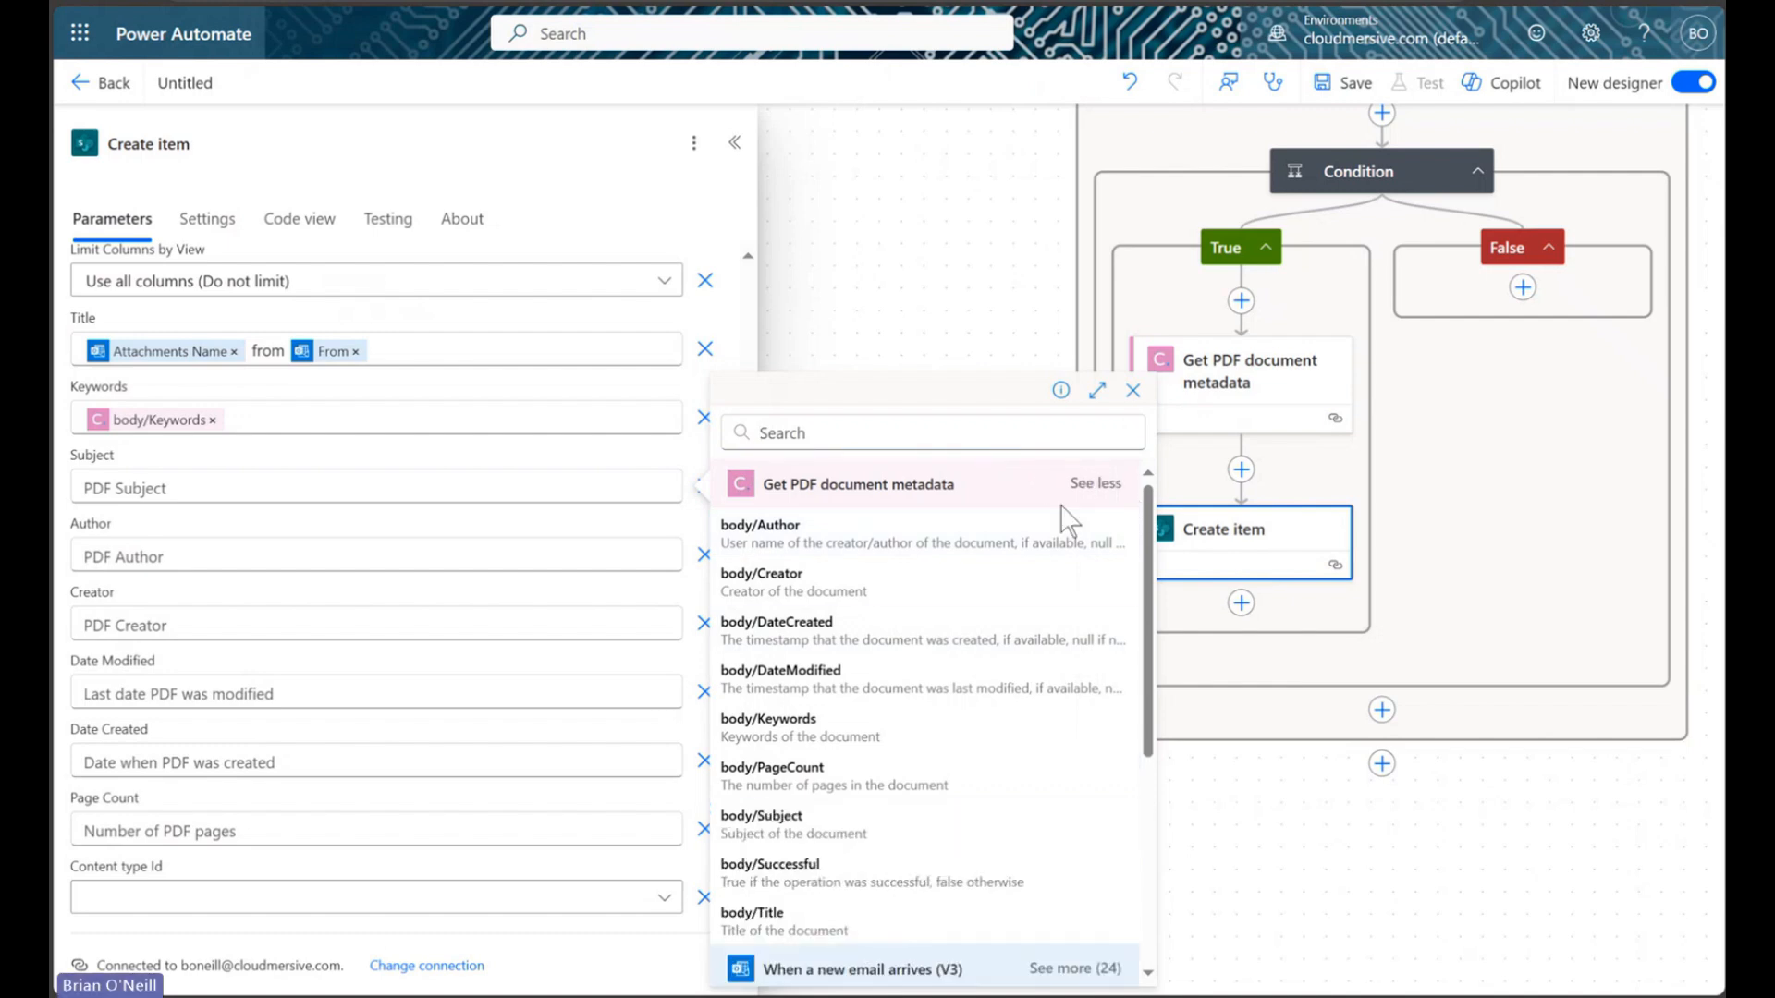
{"action": "left_click", "coordinate": [891, 806]}
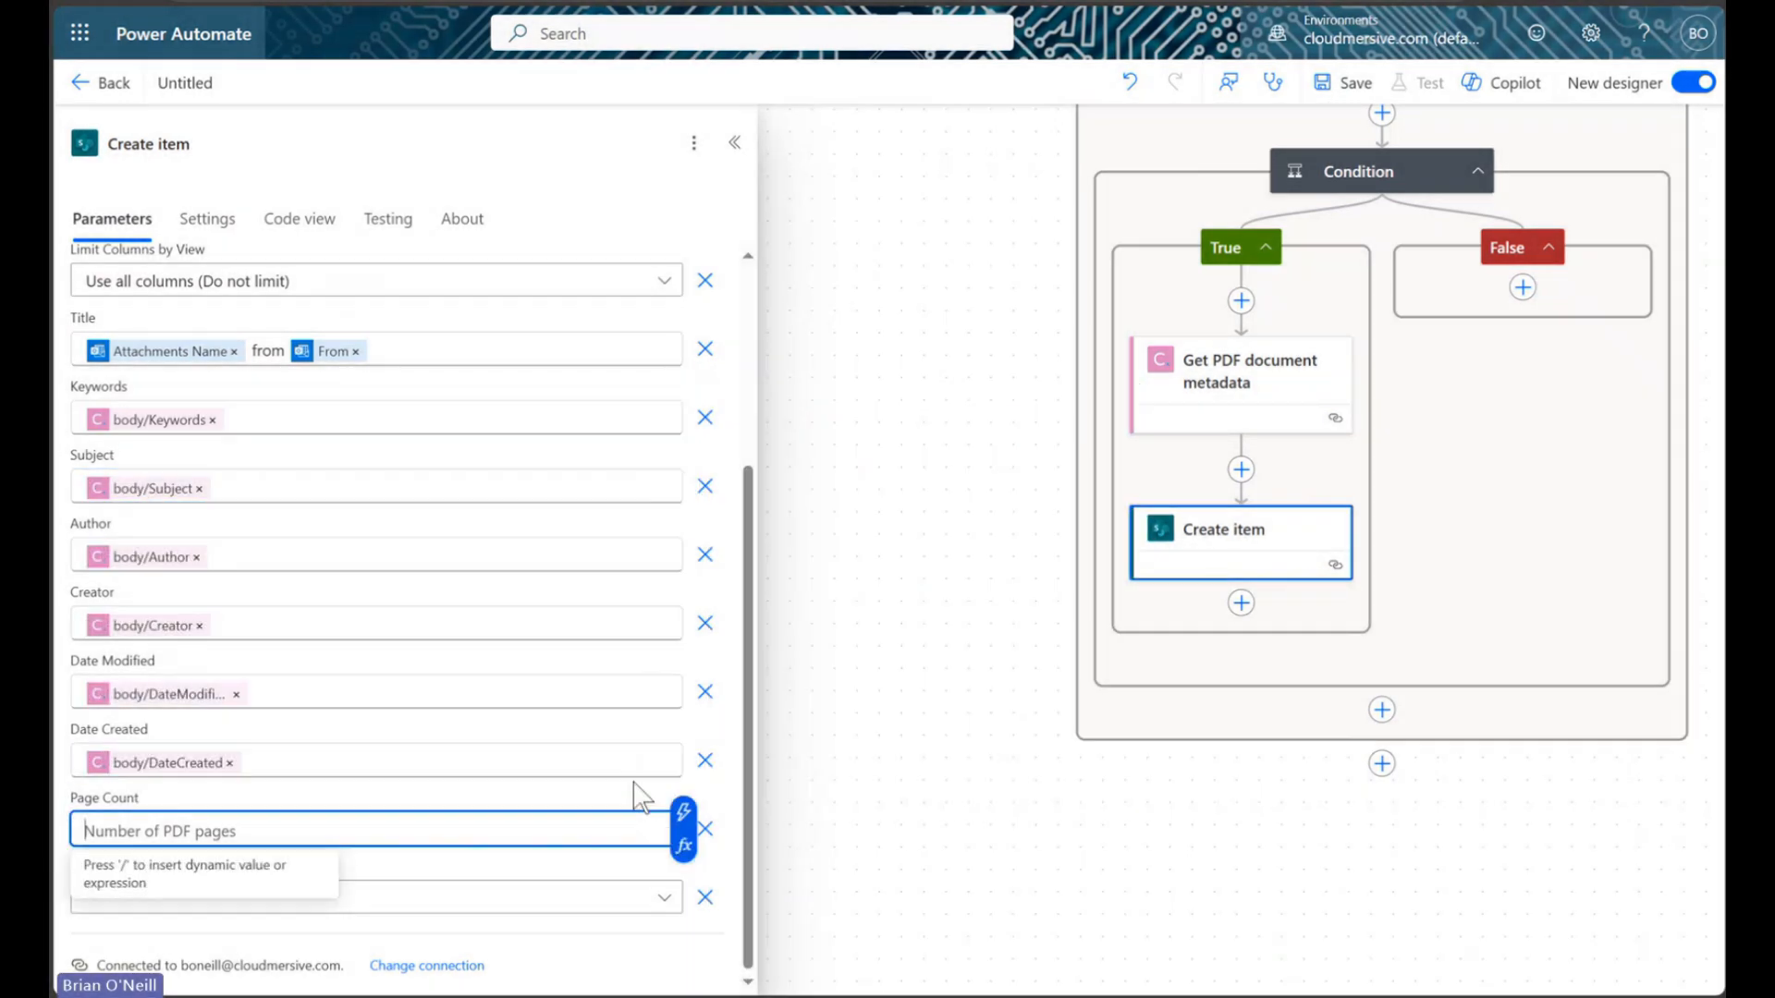
{"action": "left_click", "coordinate": [683, 812]}
{"action": "left_click", "coordinate": [805, 768]}
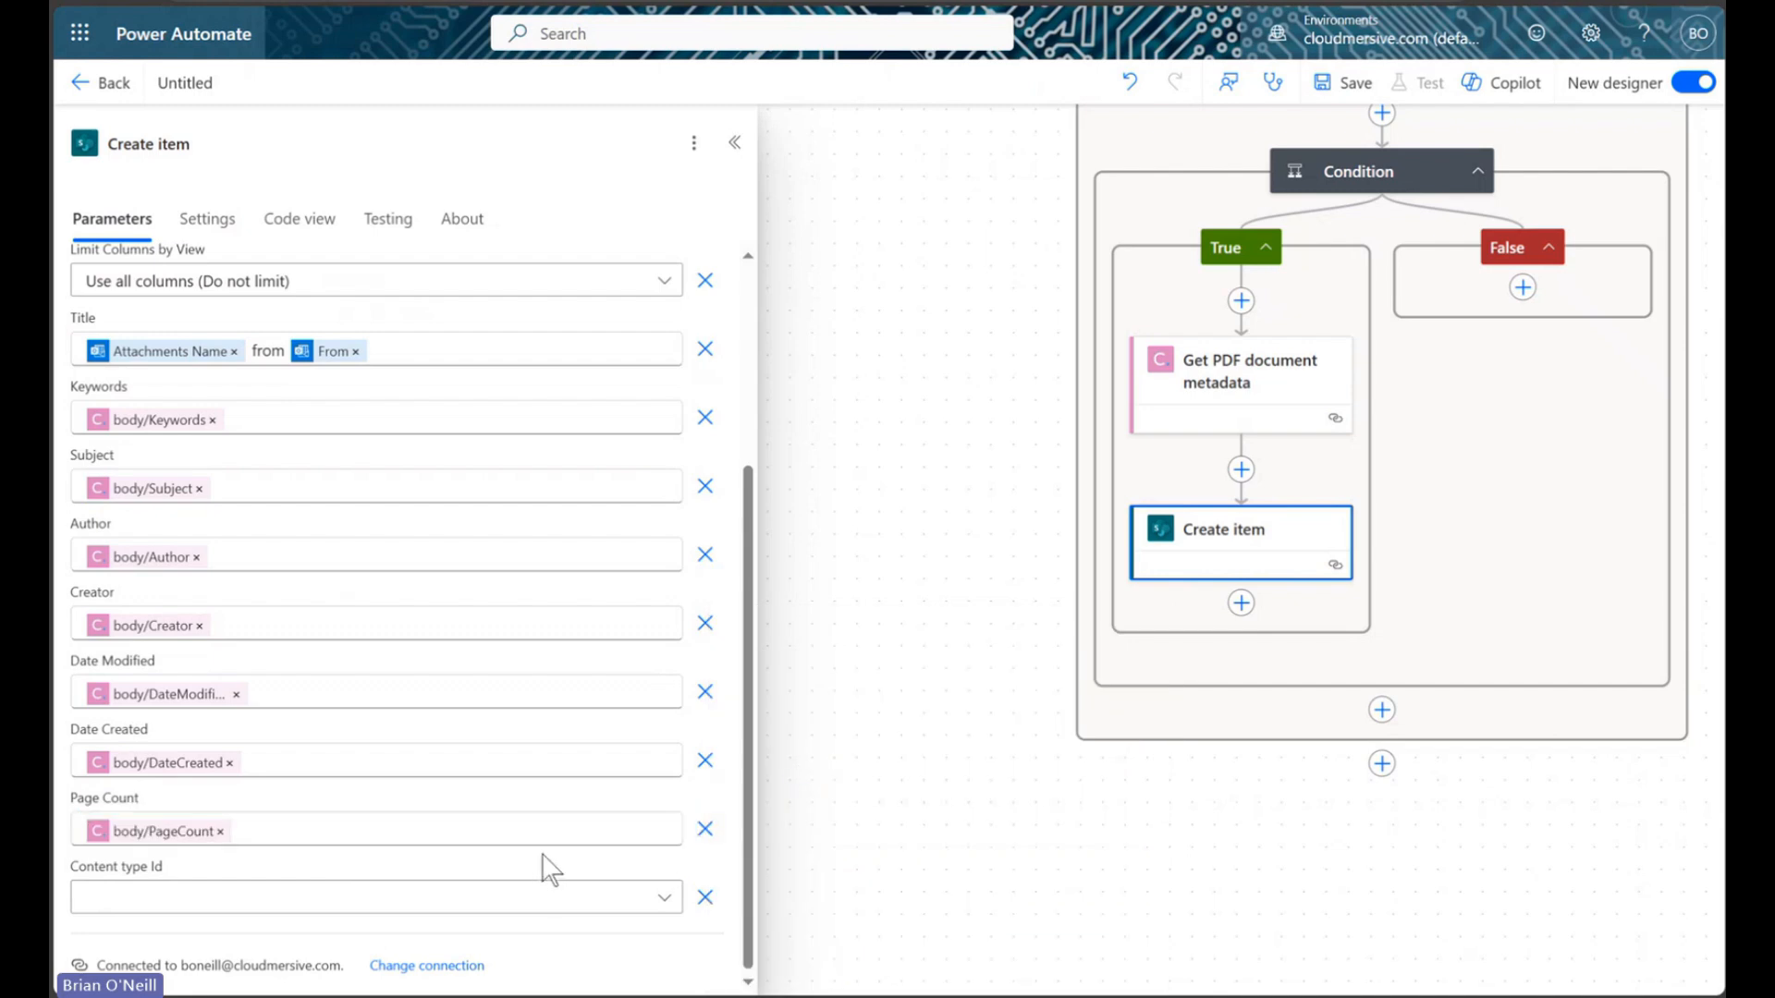
{"action": "left_click", "coordinate": [735, 142]}
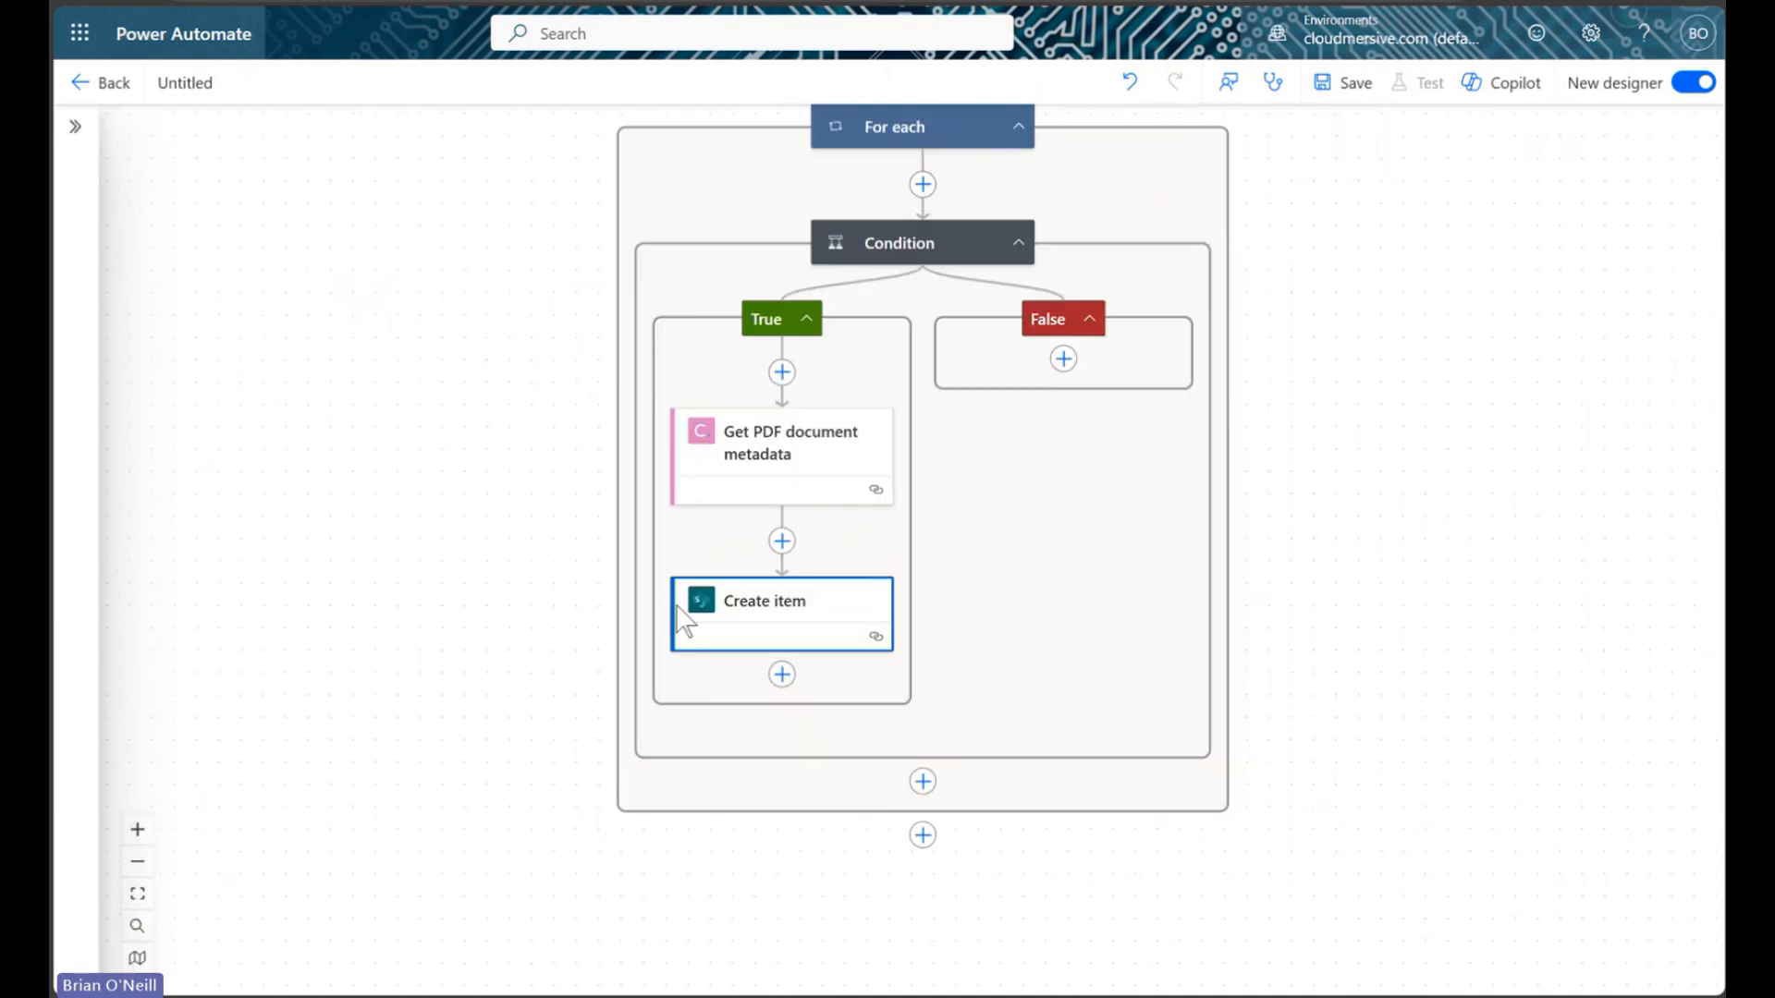
Step: Add the SharePoint Add attachment action after Create item in the True branch
{"action": "left_click", "coordinate": [781, 678]}
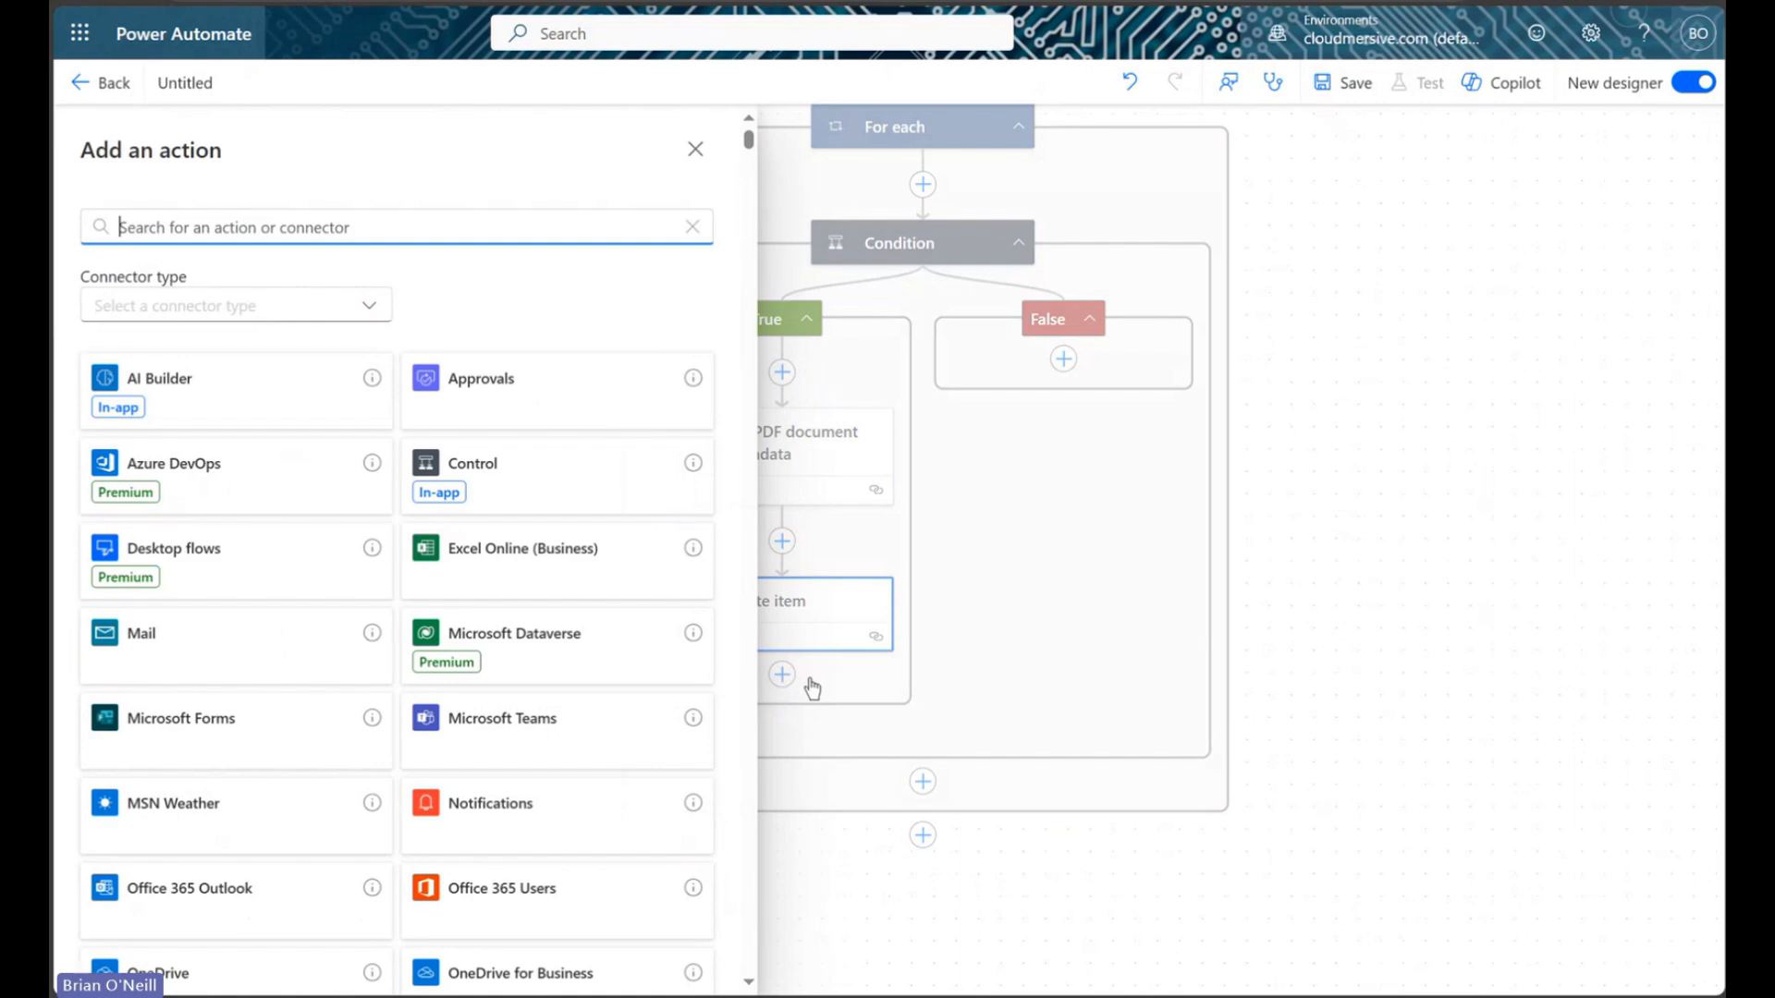
{"action": "type", "text": "add attachment"}
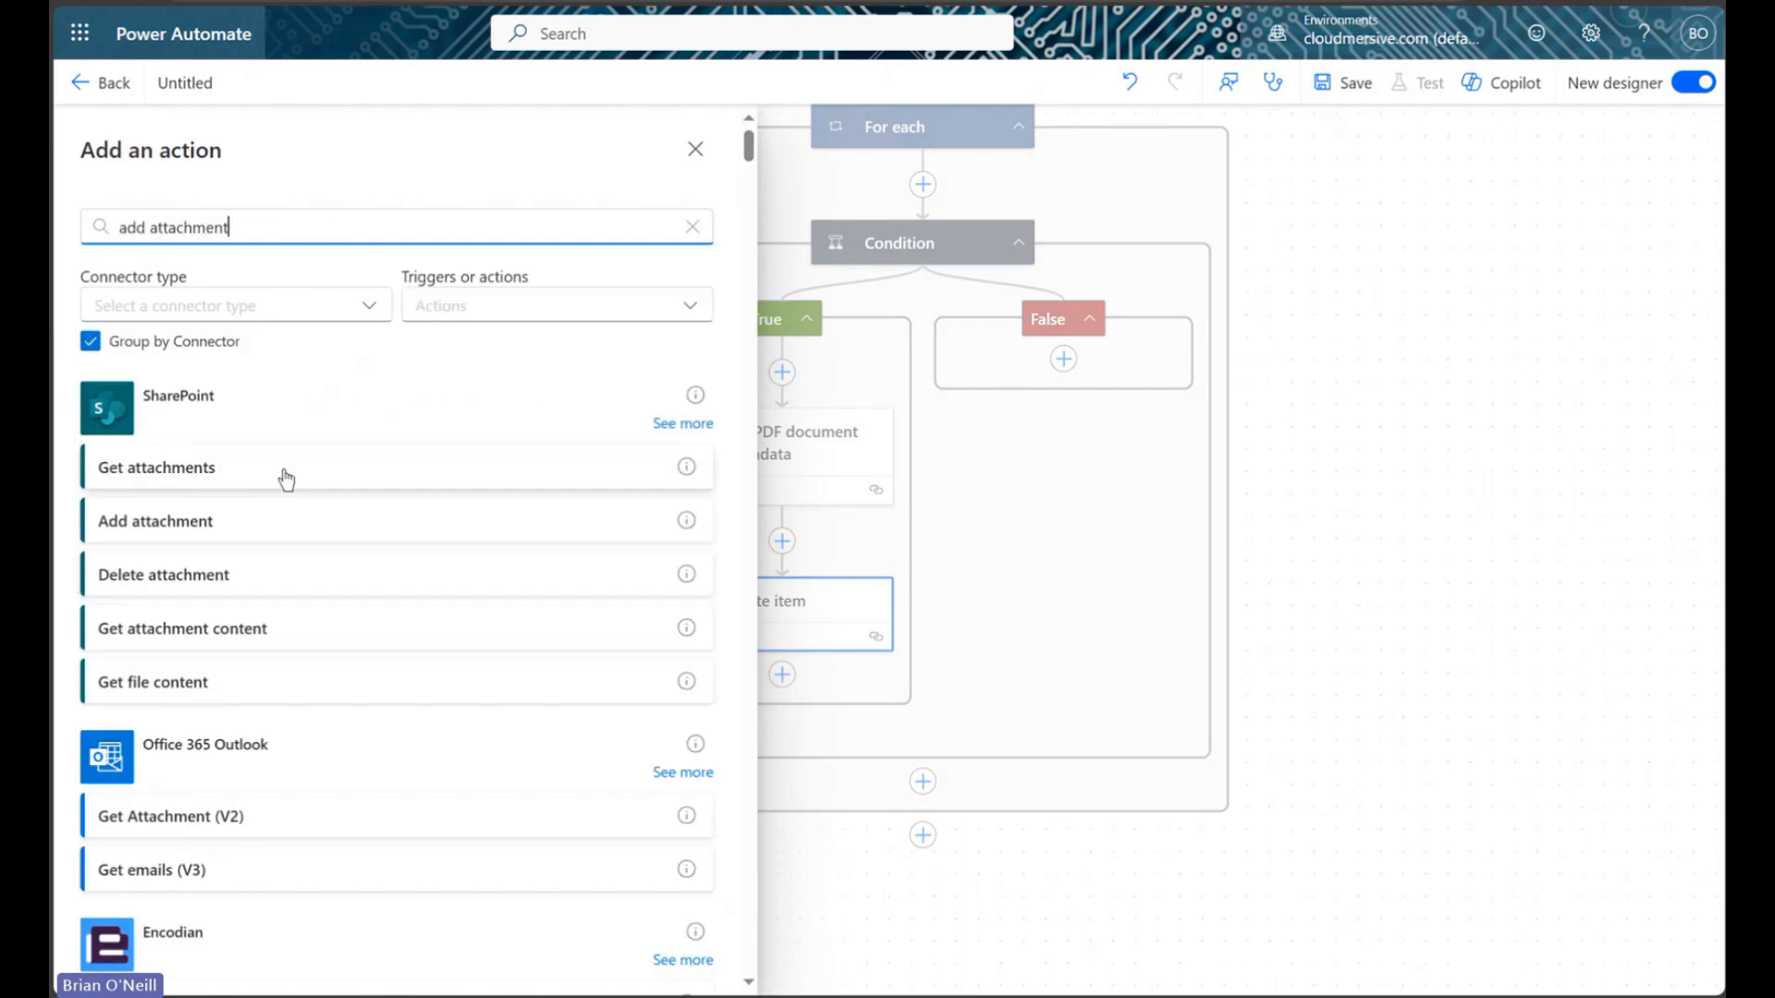
{"action": "left_click", "coordinate": [259, 527]}
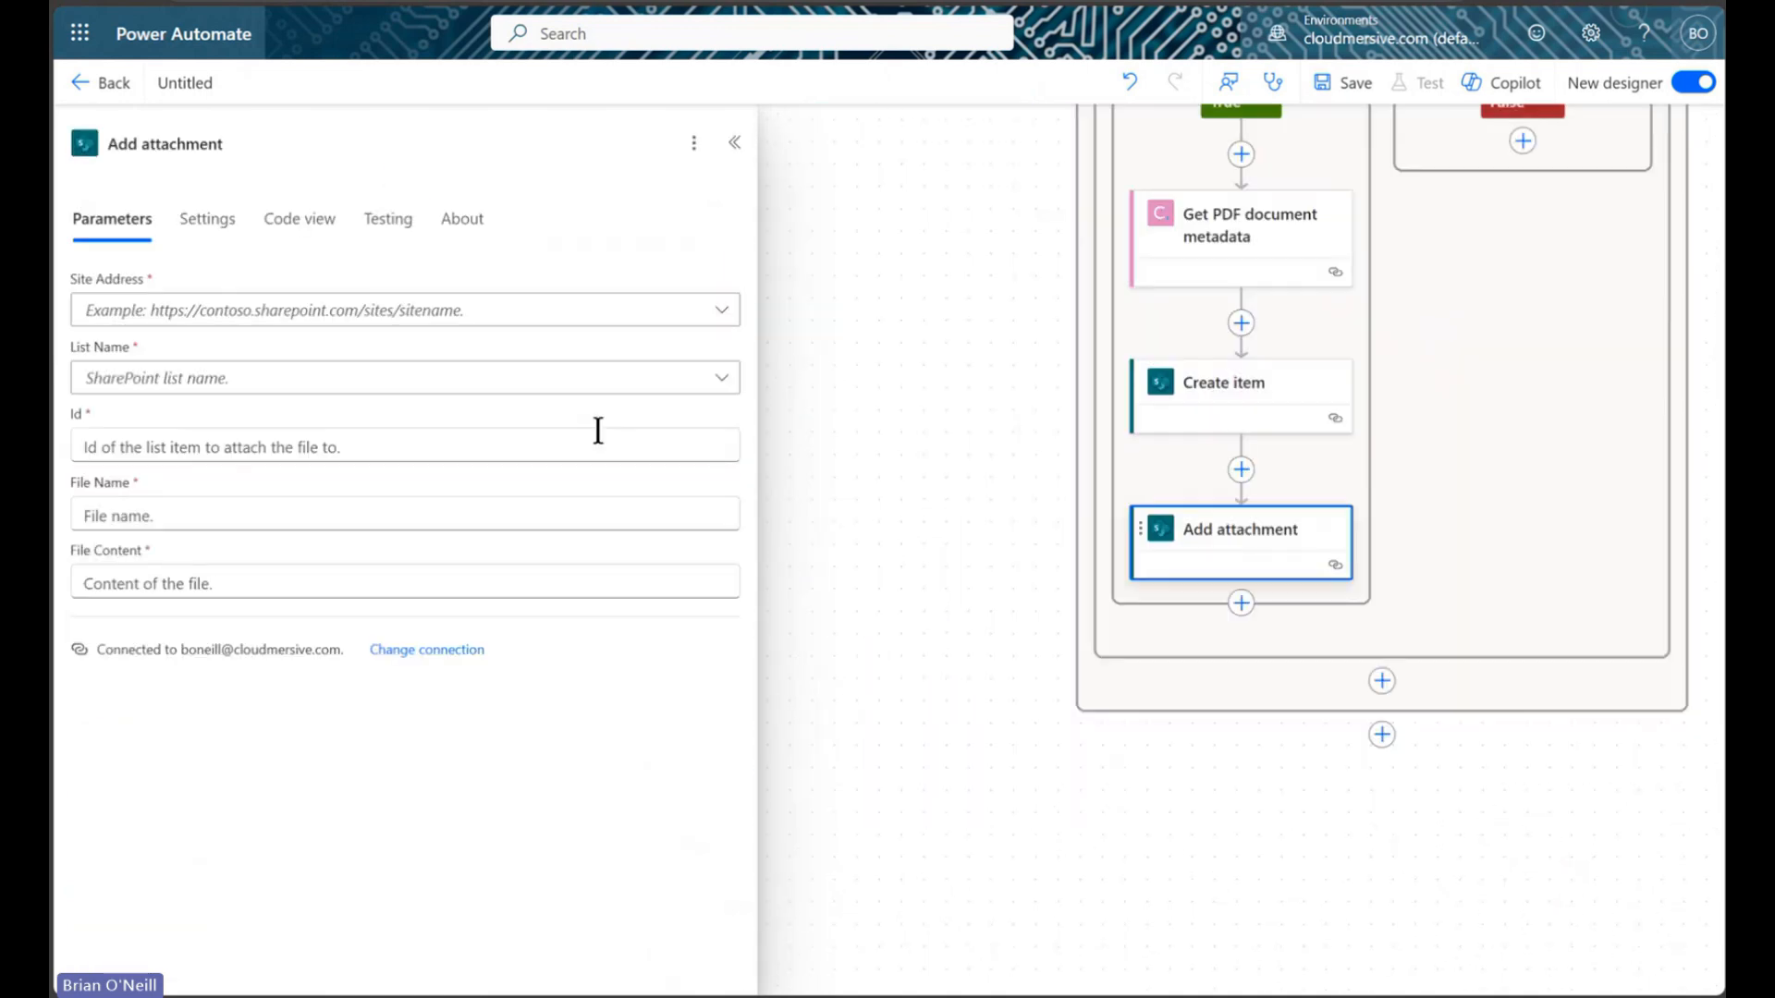
Step: Set Add attachment's Site Address to TestTeam and its List Name to Email Attachment PDF Metadata
{"action": "left_click", "coordinate": [452, 315]}
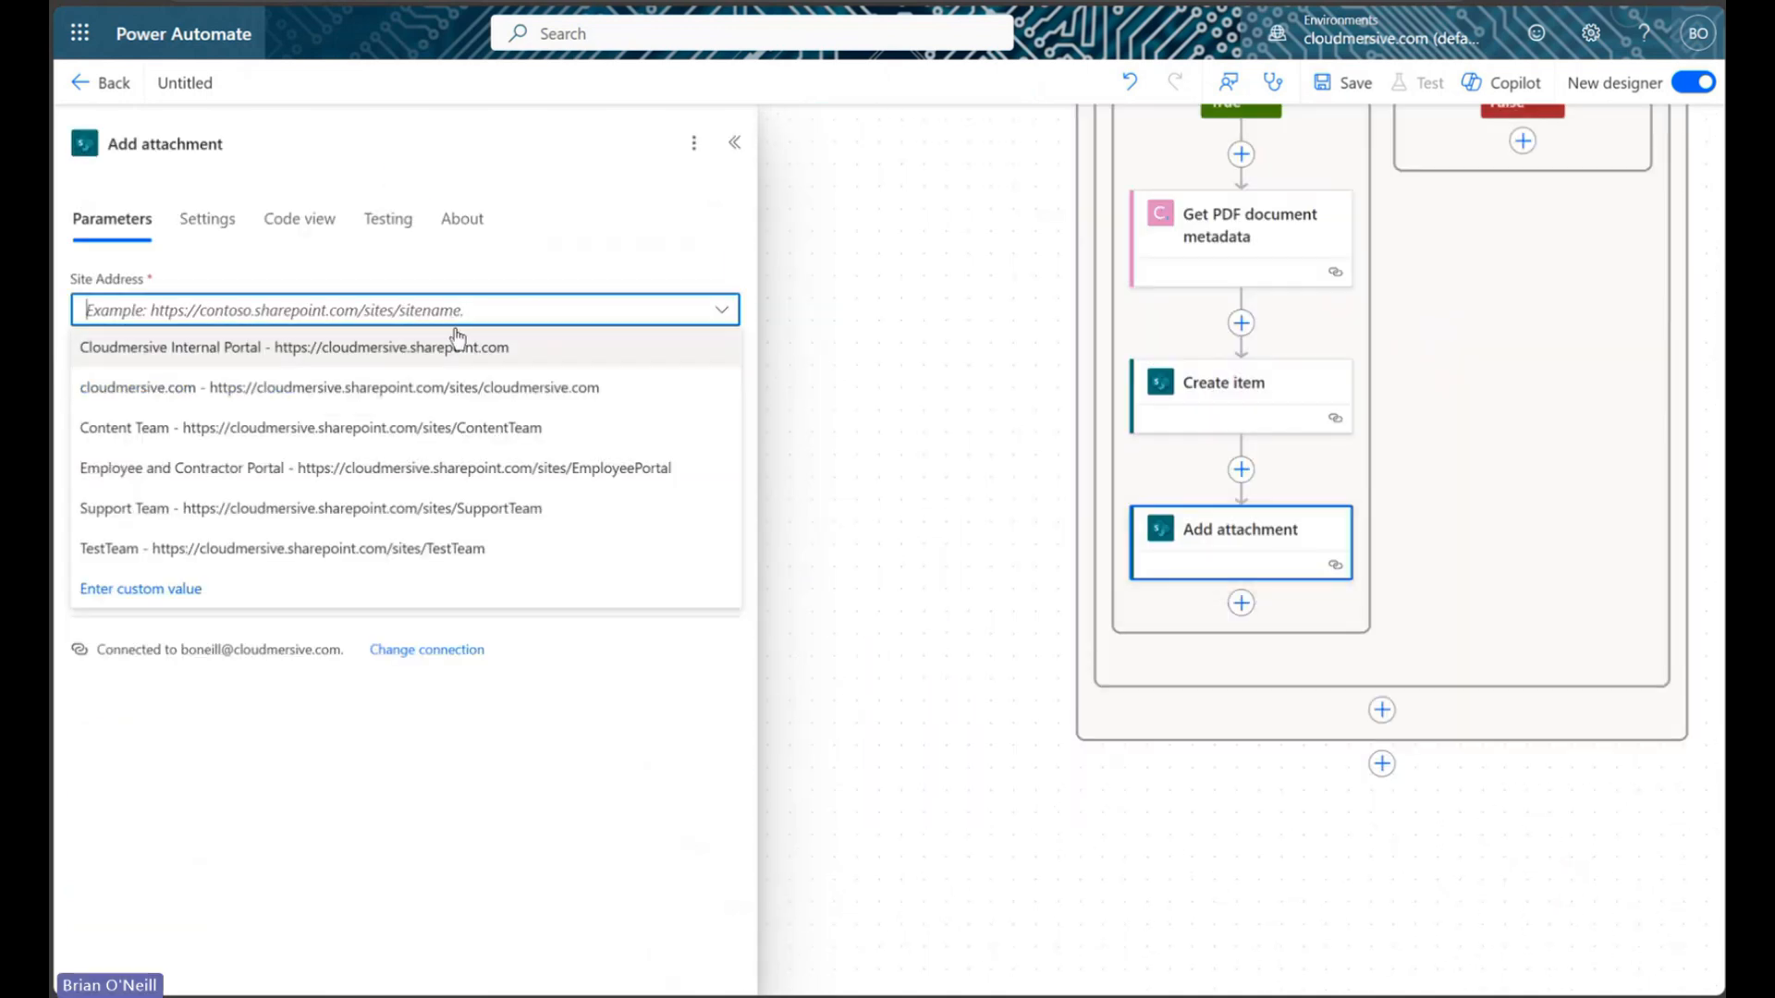
{"action": "left_click", "coordinate": [398, 548]}
{"action": "left_click", "coordinate": [417, 377]}
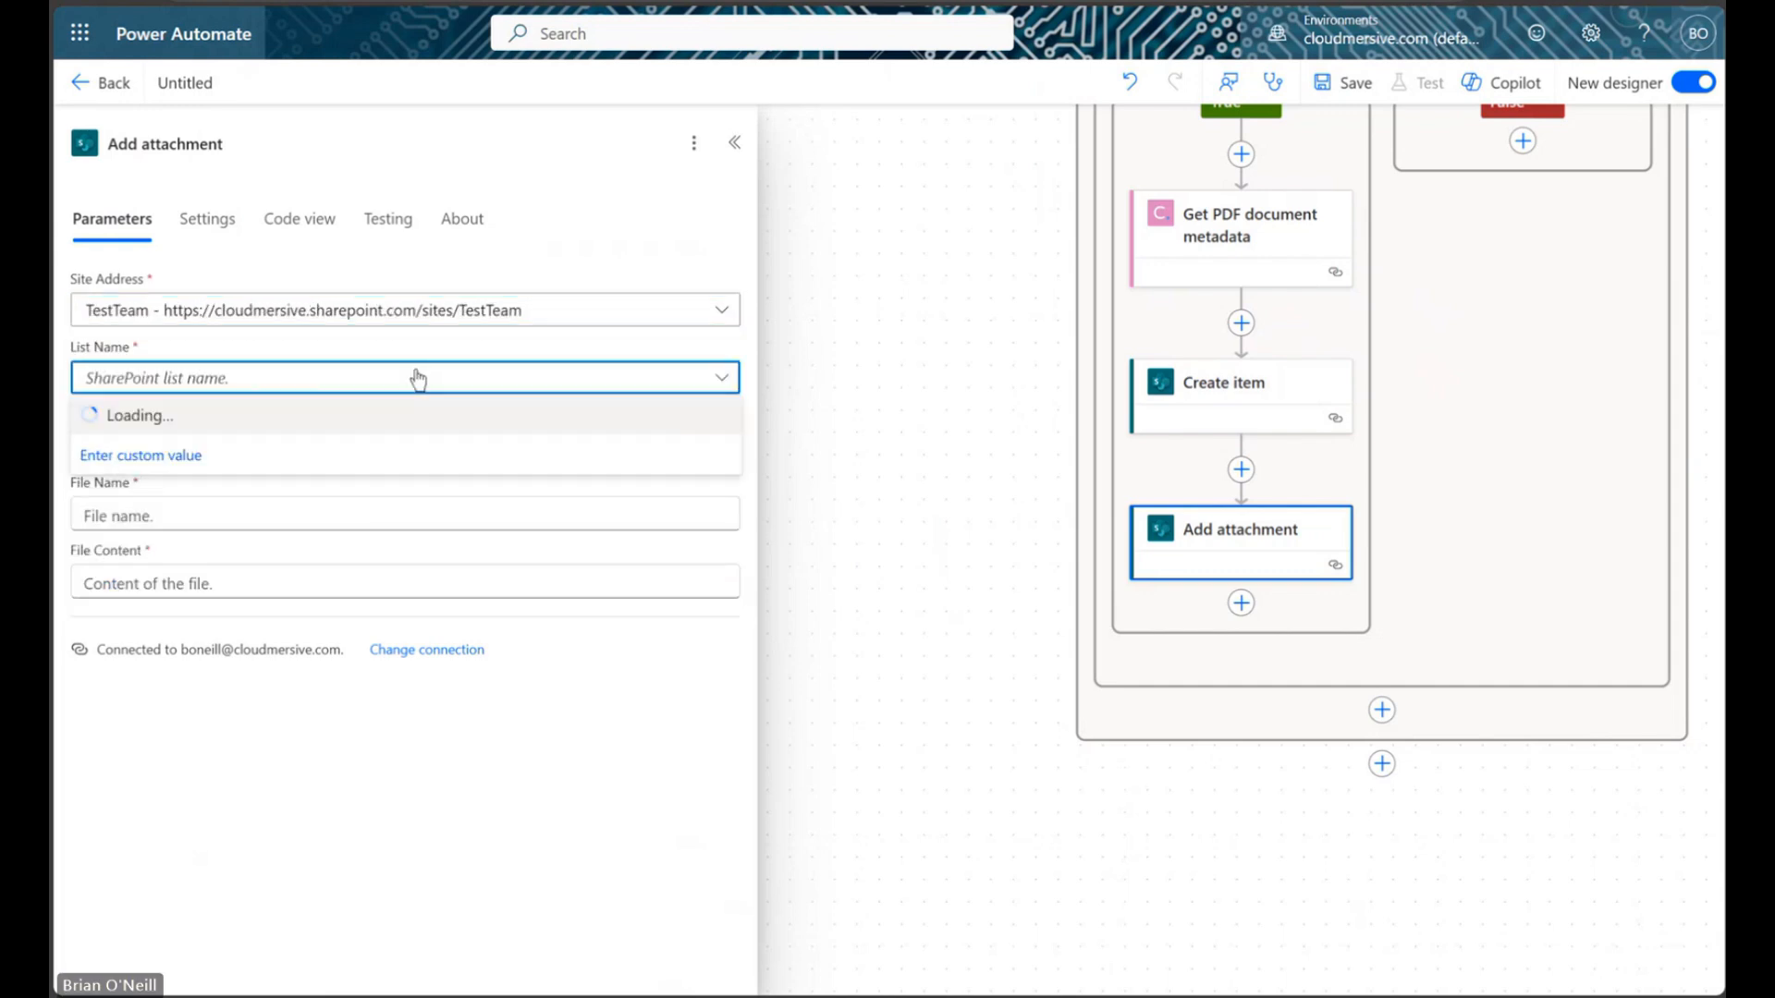
{"action": "left_click", "coordinate": [385, 494]}
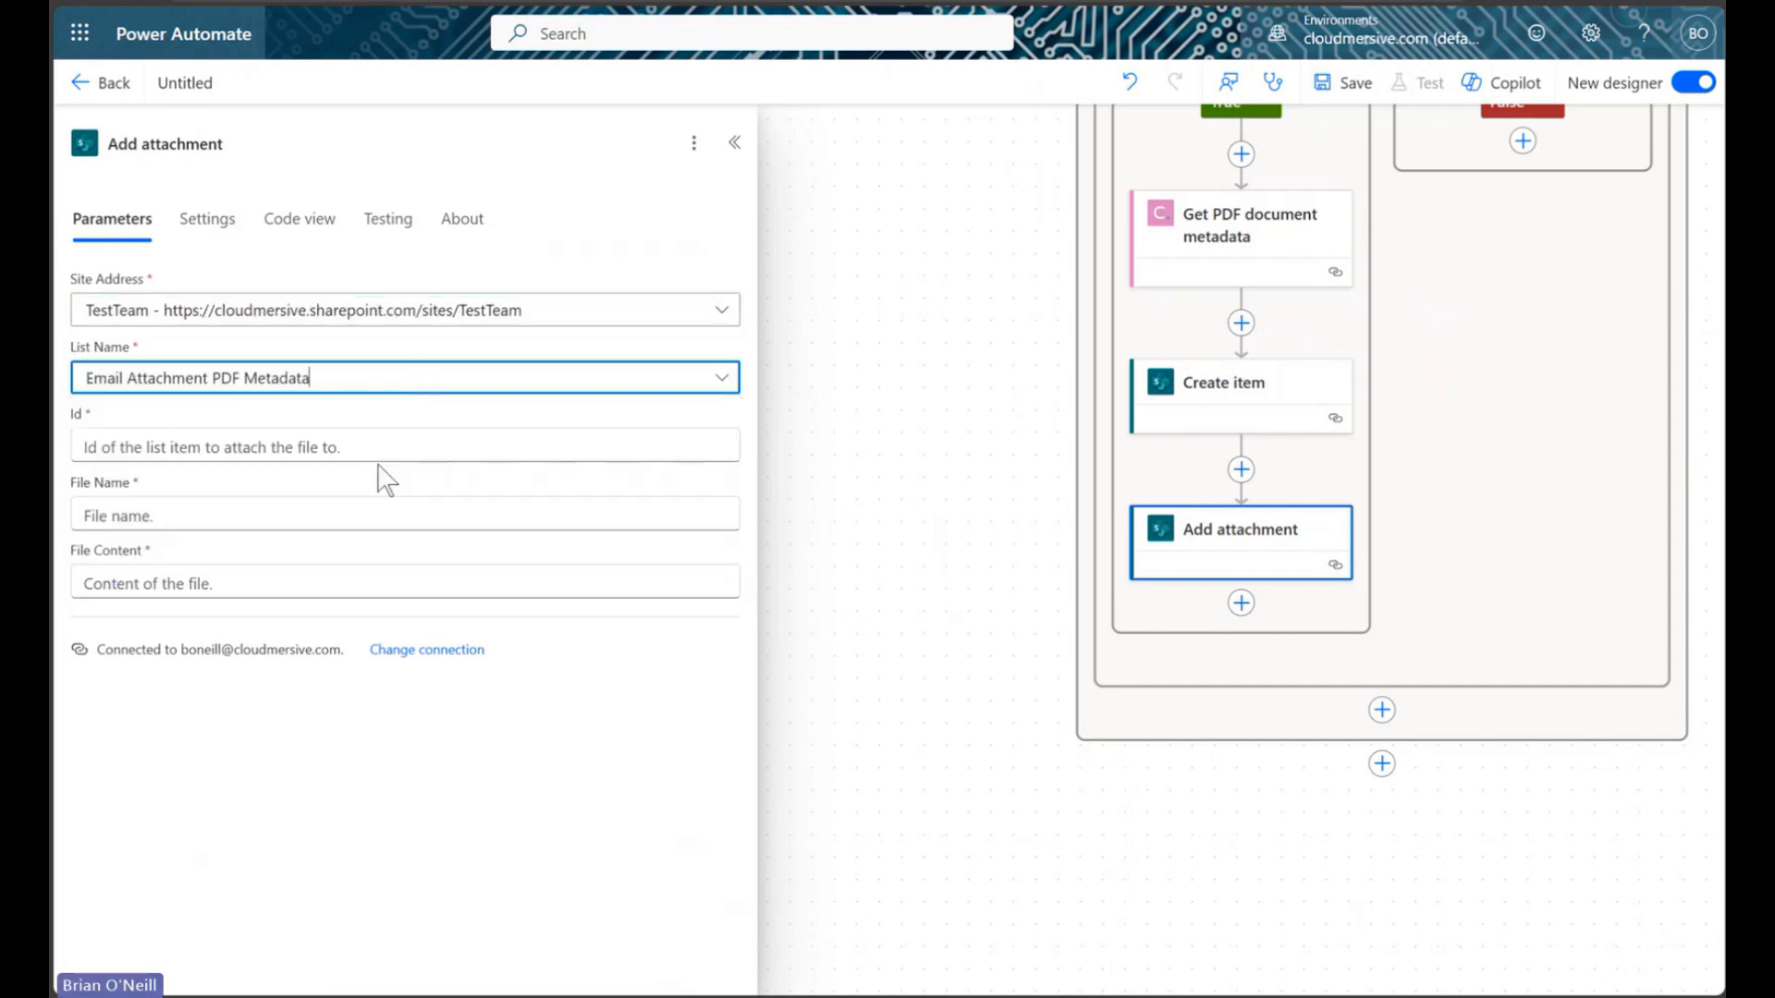
Step: Set Add attachment's Id to the ID from Create item and its File Name to the email's Attachments Name
{"action": "left_click", "coordinate": [369, 453]}
{"action": "left_click", "coordinate": [733, 428]}
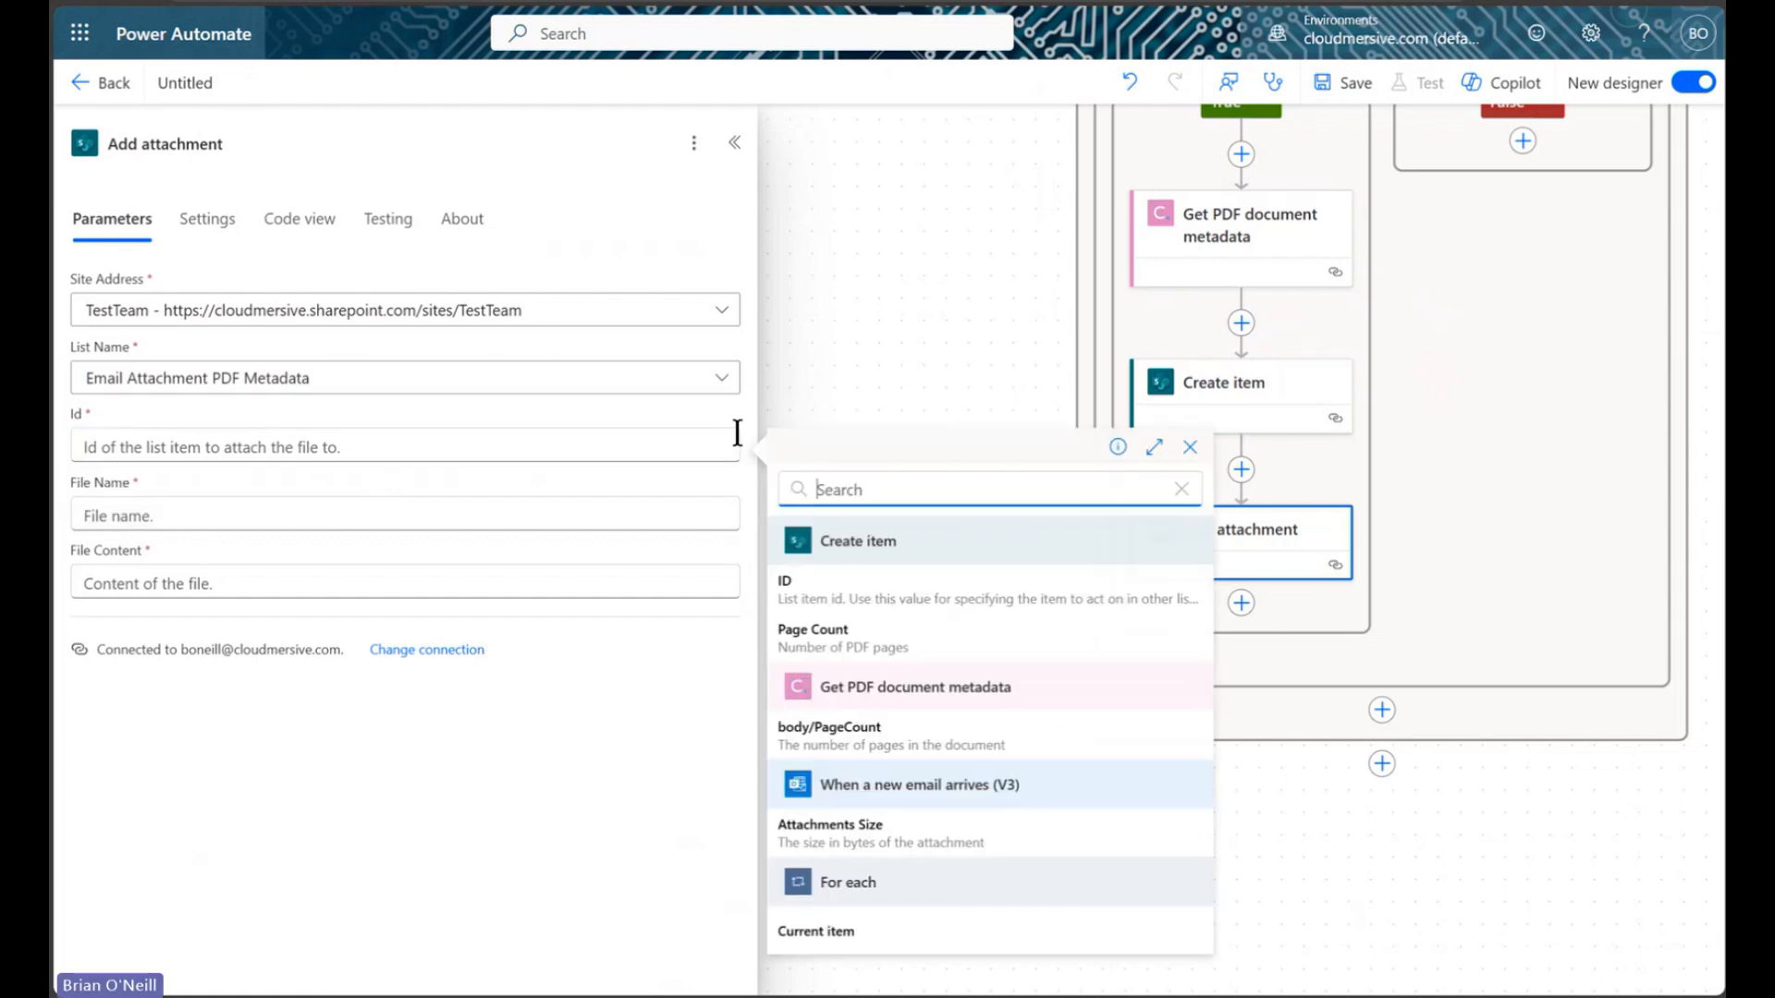
{"action": "left_click", "coordinate": [847, 586]}
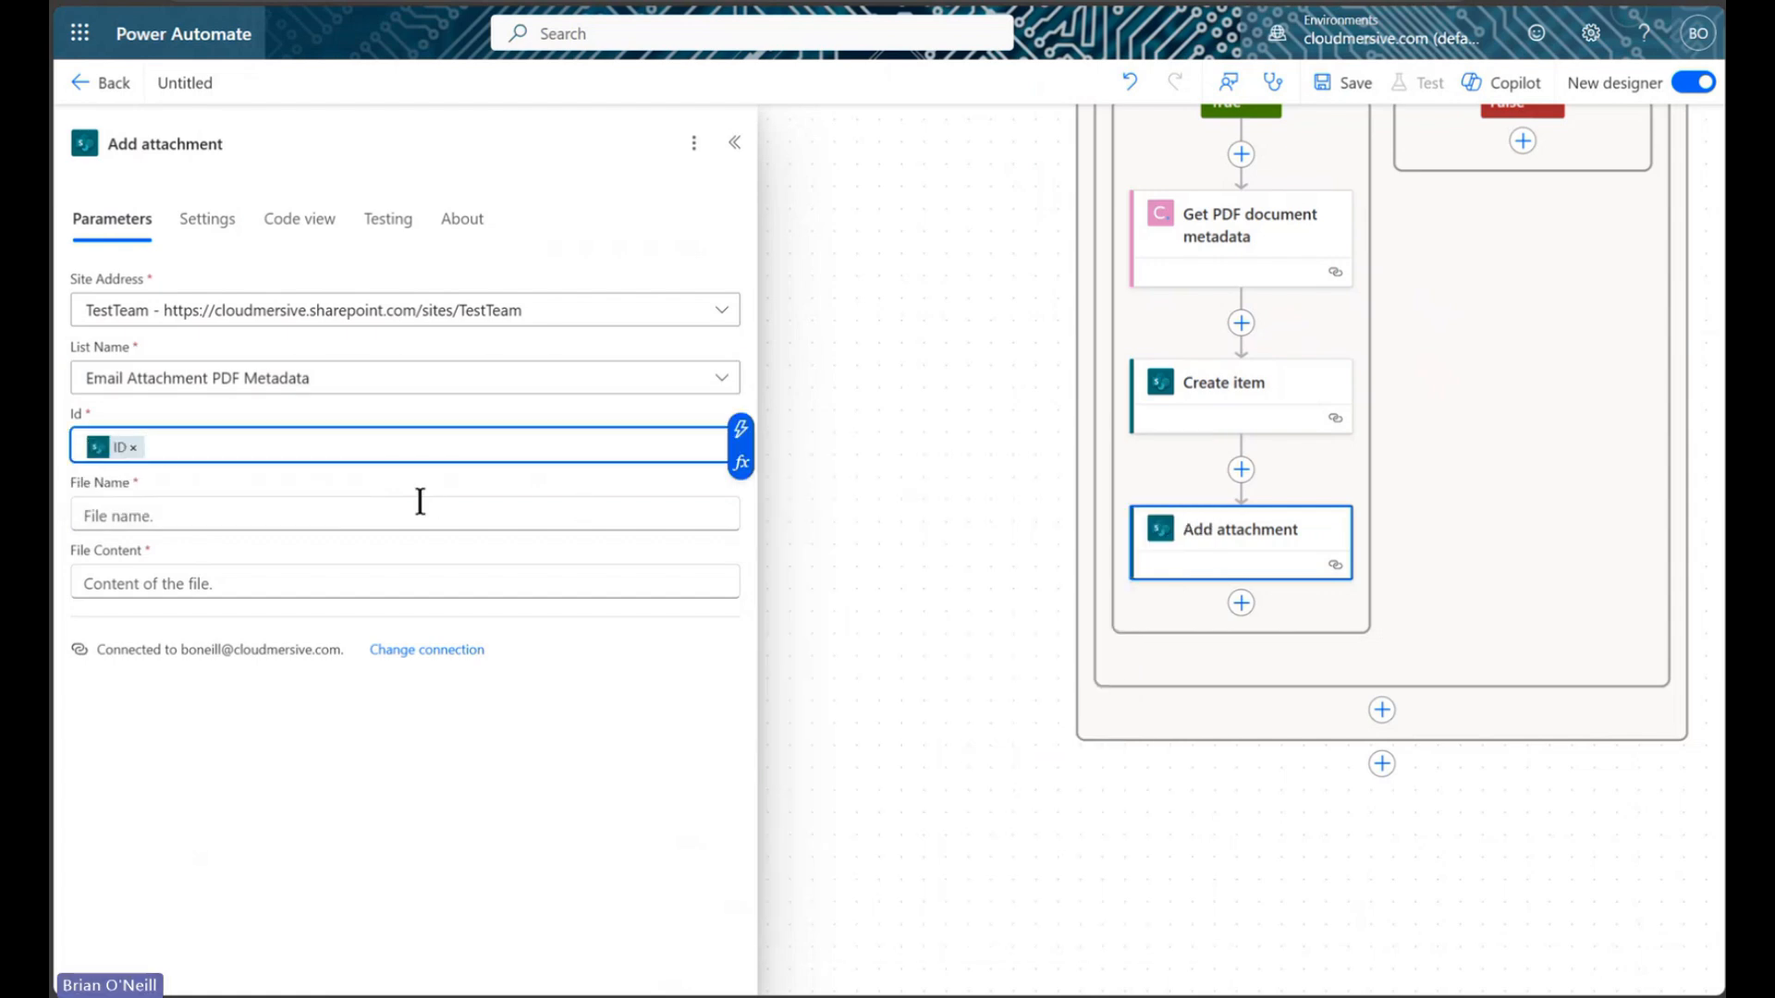
{"action": "left_click", "coordinate": [549, 513]}
{"action": "left_click", "coordinate": [741, 497]}
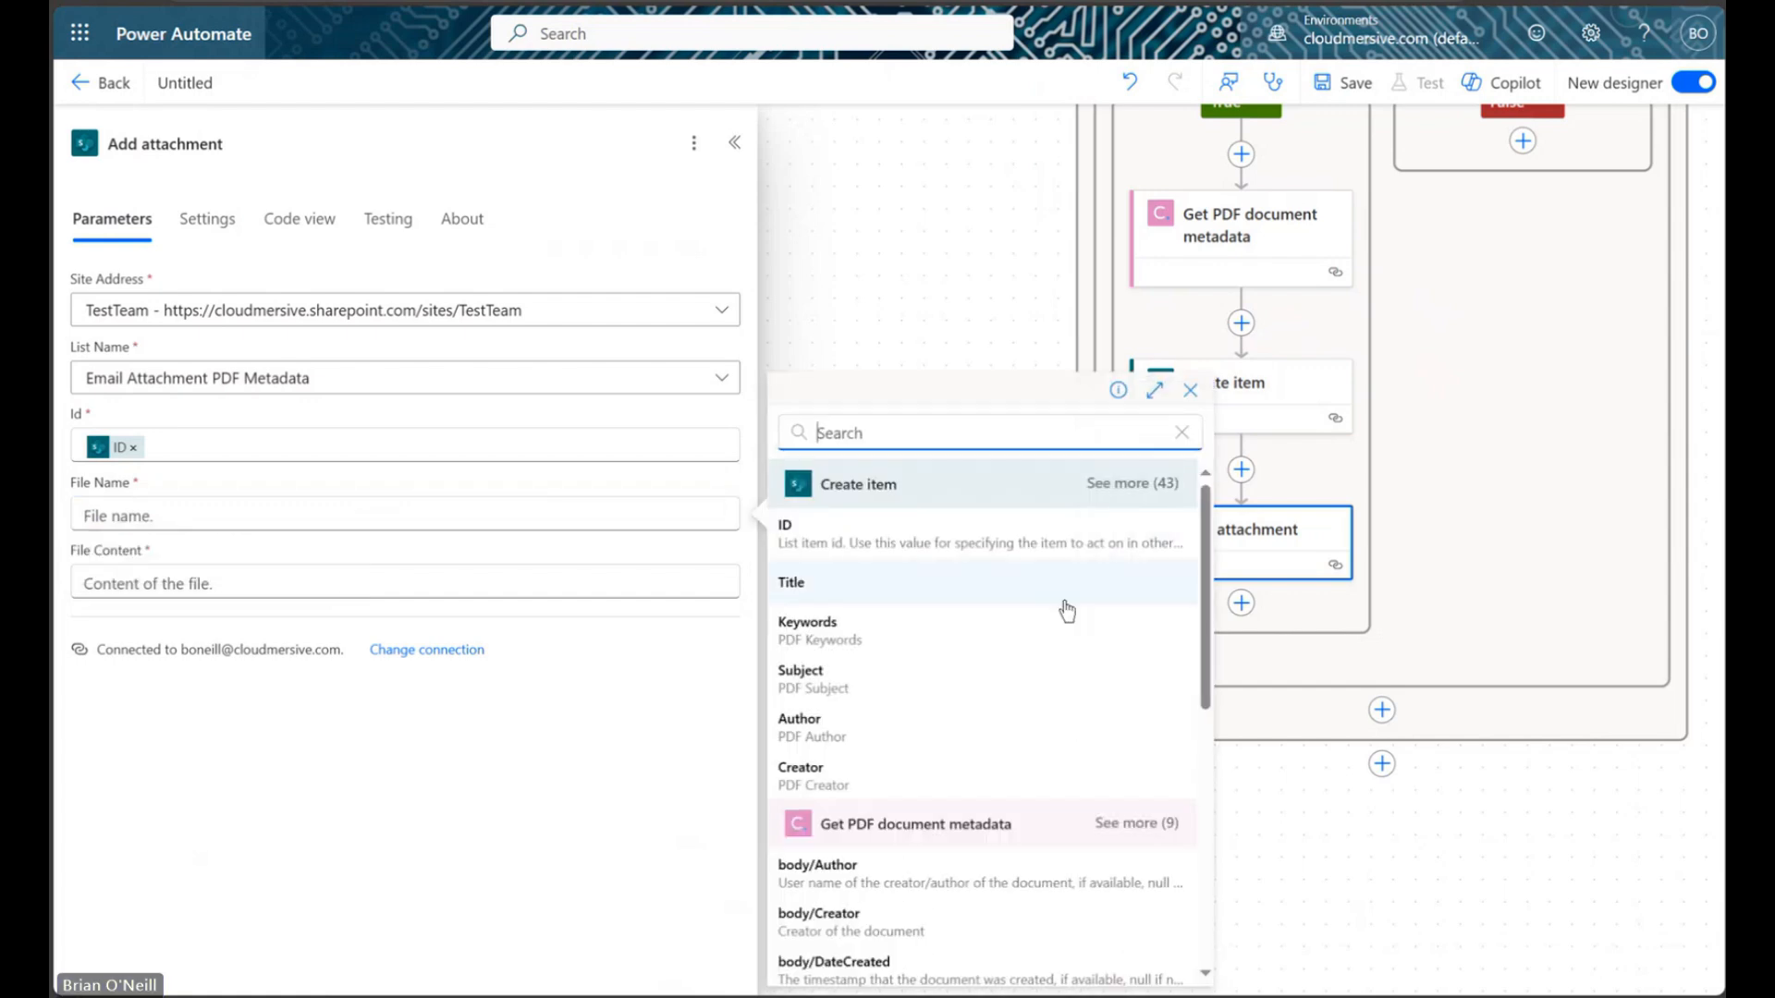
{"action": "scroll", "coordinate": [1092, 743], "scroll_direction": "down", "scroll_amount": 3}
{"action": "left_click", "coordinate": [1166, 580]}
{"action": "scroll", "coordinate": [1146, 603], "scroll_direction": "down", "scroll_amount": 6}
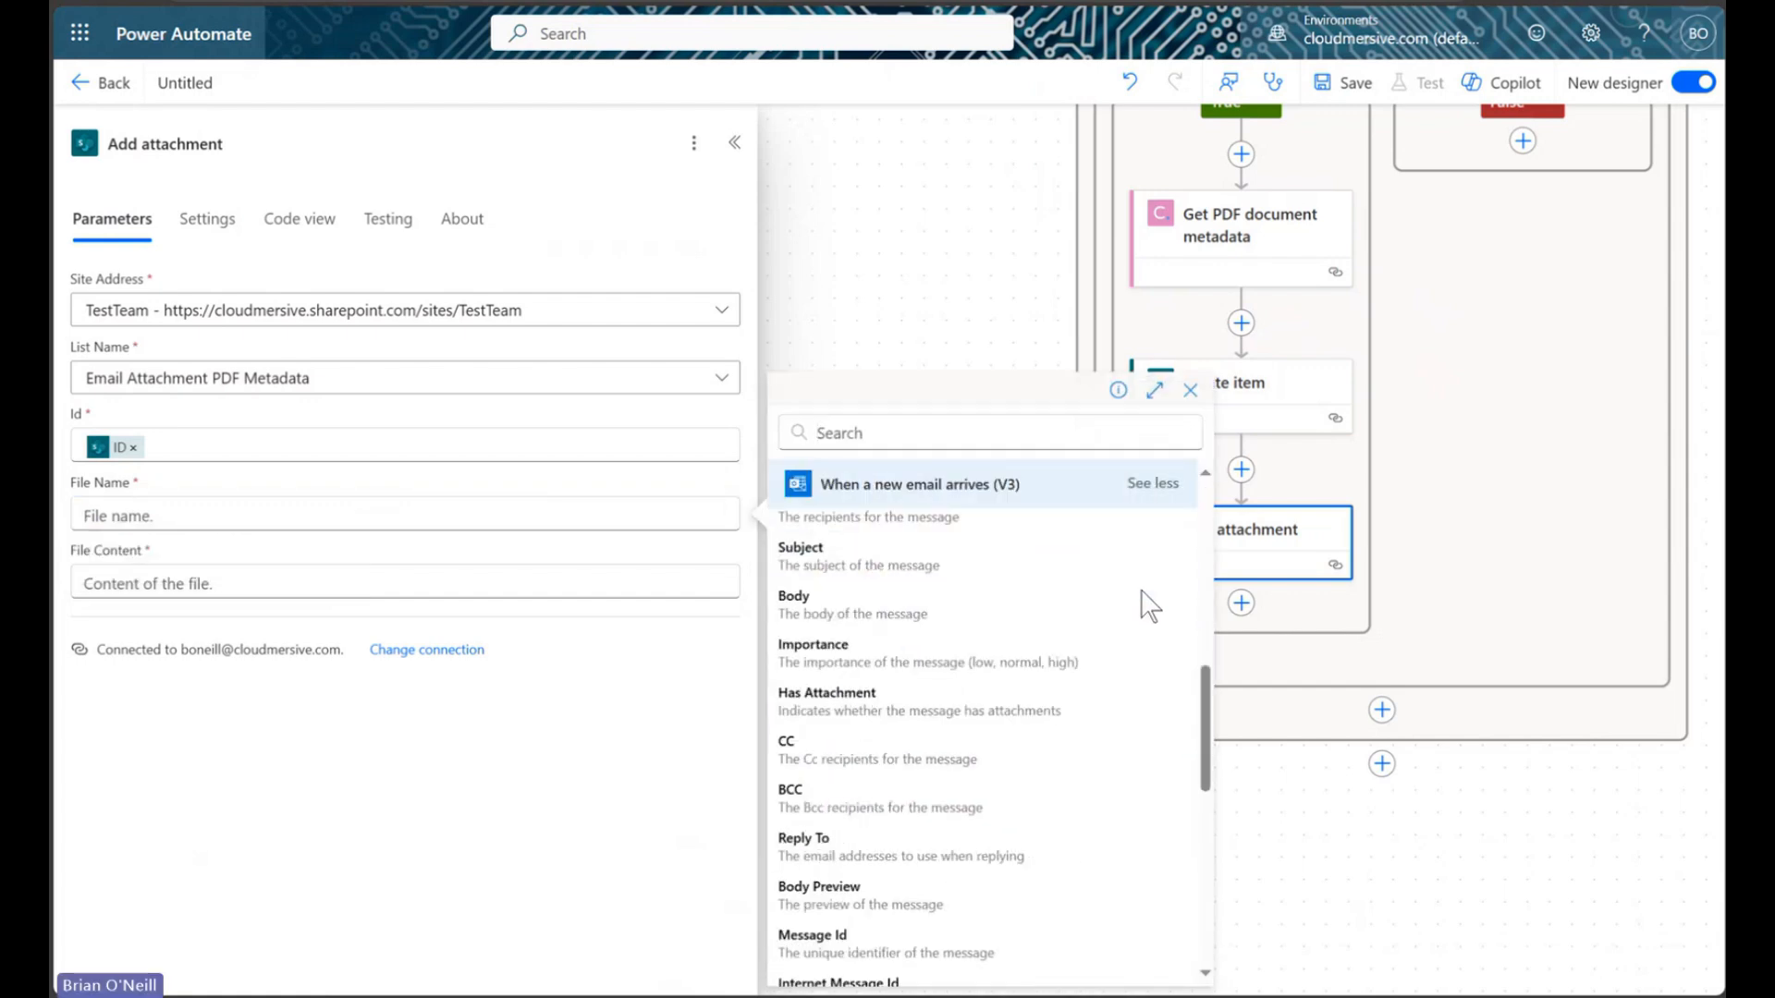
{"action": "left_click", "coordinate": [982, 730]}
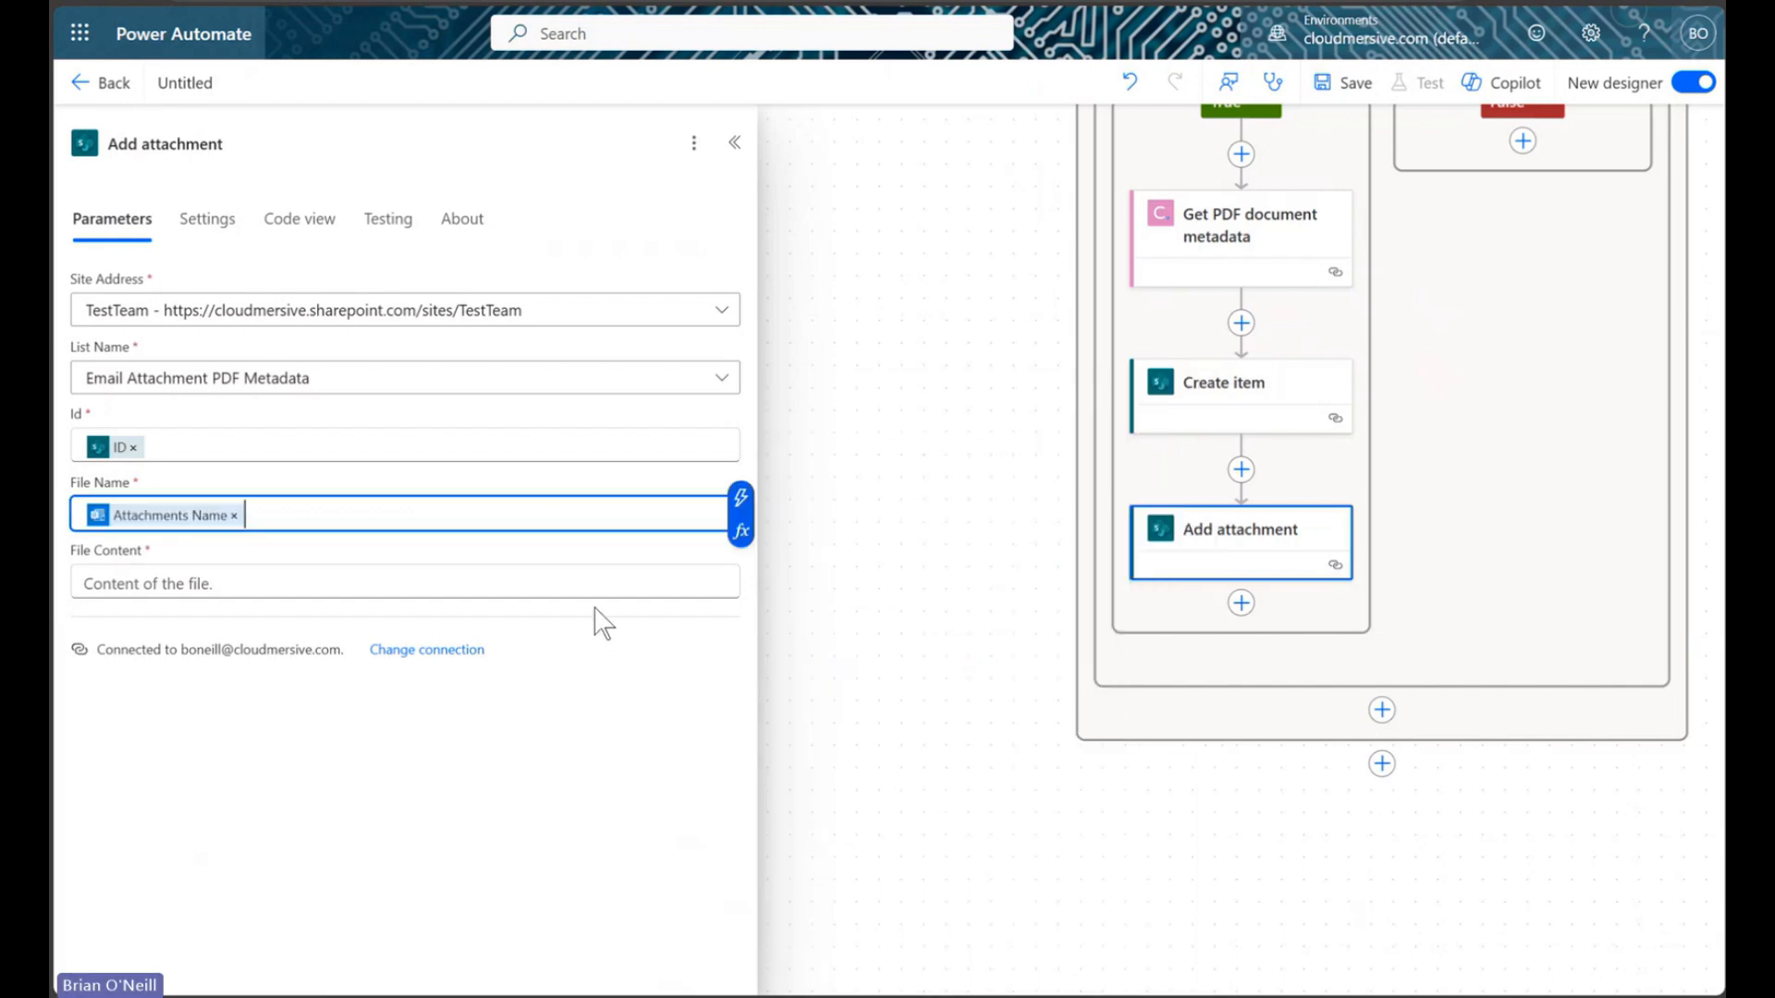
Step: Set Add attachment's File Content to Attachments Content from the When a new email arrives (V3) trigger
{"action": "left_click", "coordinate": [381, 564]}
{"action": "left_click", "coordinate": [741, 561]}
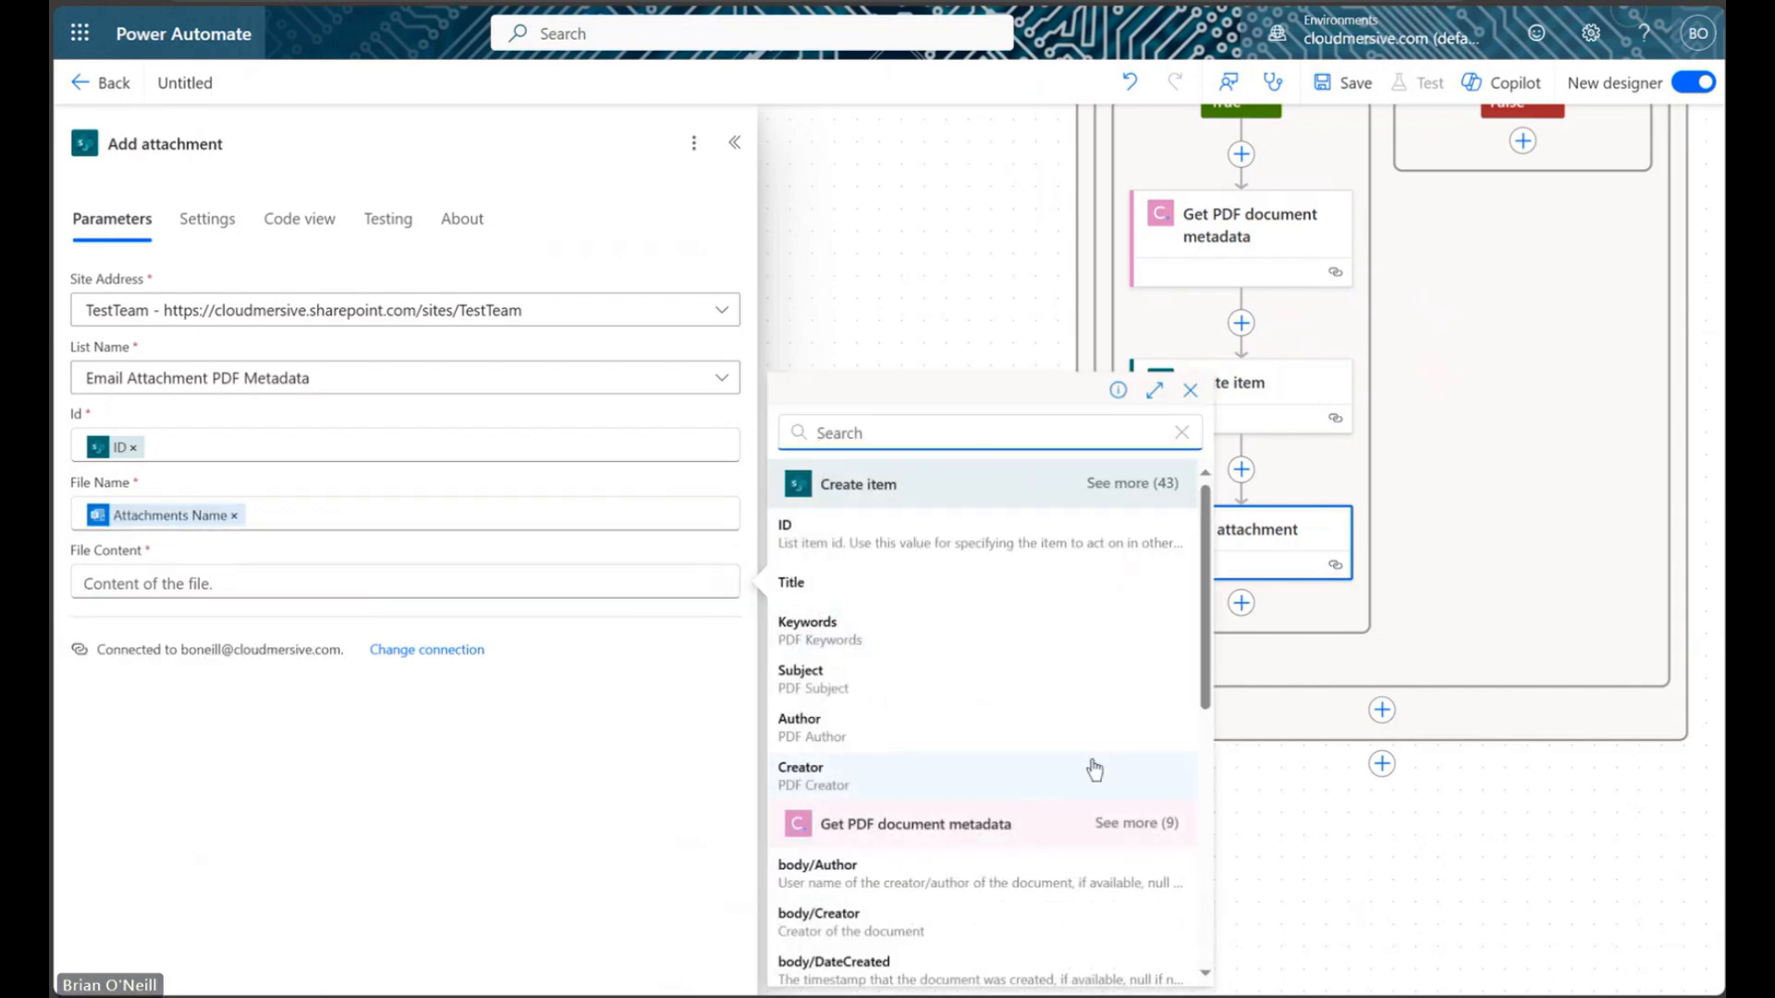
{"action": "scroll", "coordinate": [1100, 763], "scroll_direction": "down", "scroll_amount": 4}
{"action": "left_click", "coordinate": [1133, 574]}
{"action": "scroll", "coordinate": [1129, 586], "scroll_direction": "down", "scroll_amount": 5}
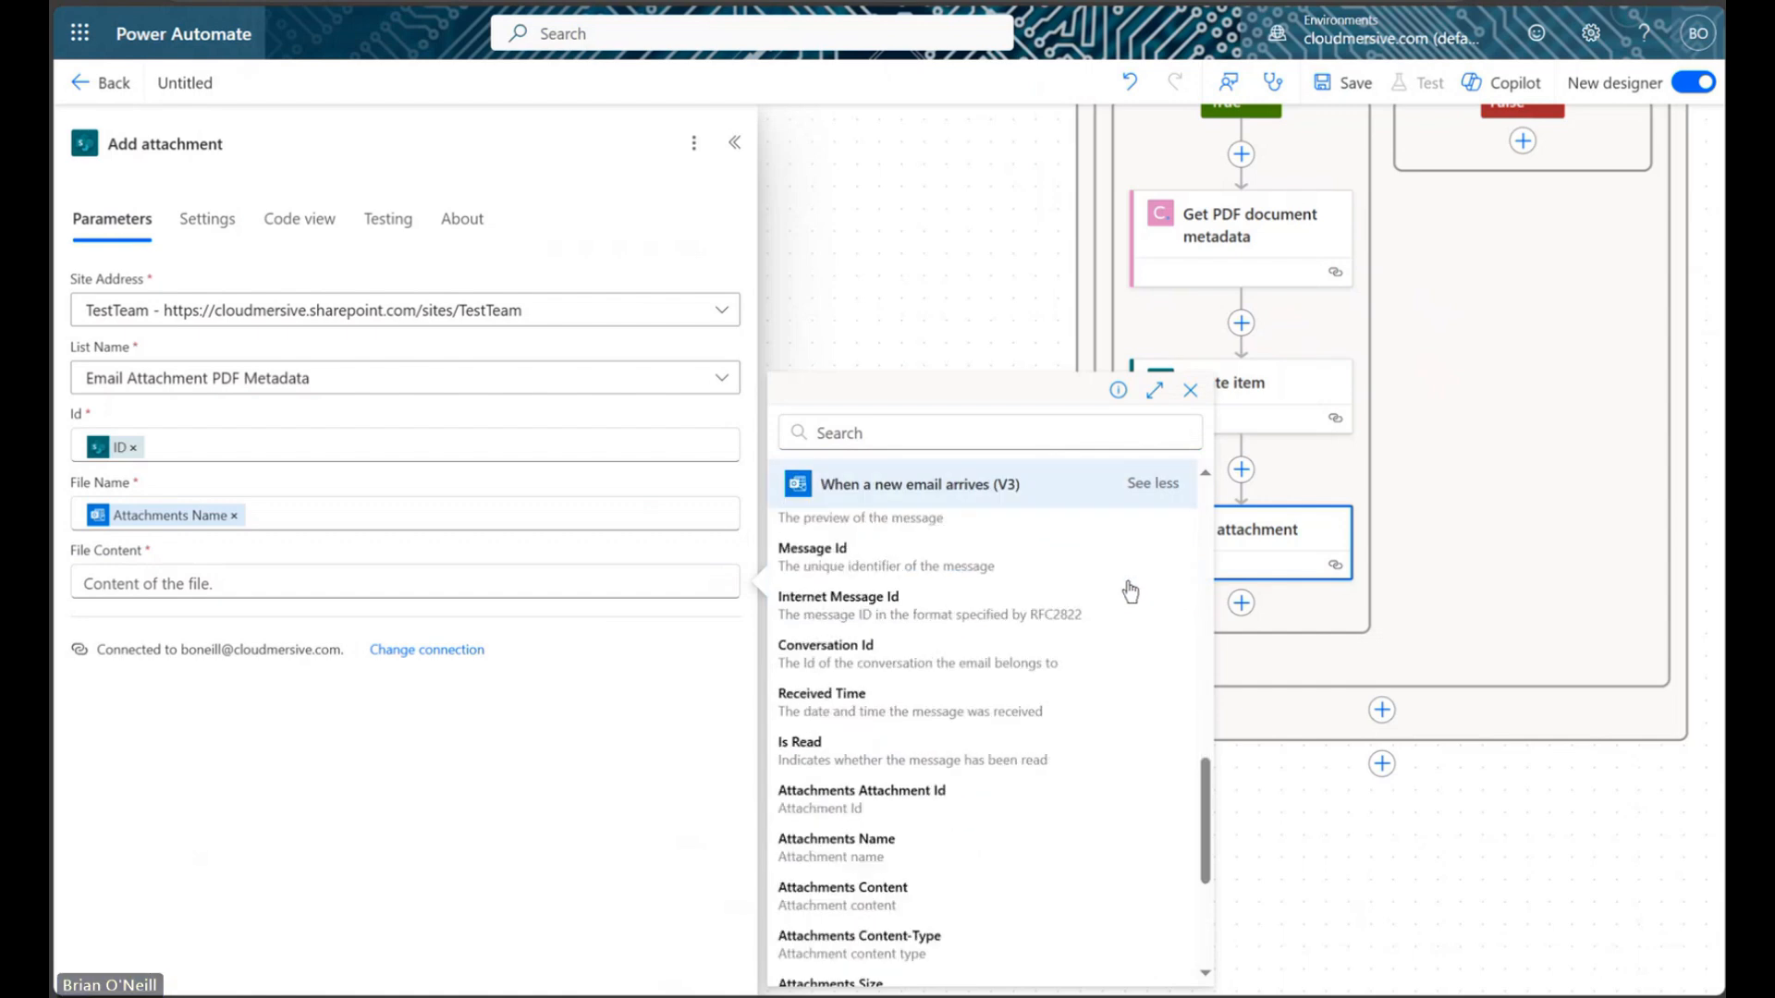
{"action": "left_click", "coordinate": [889, 883]}
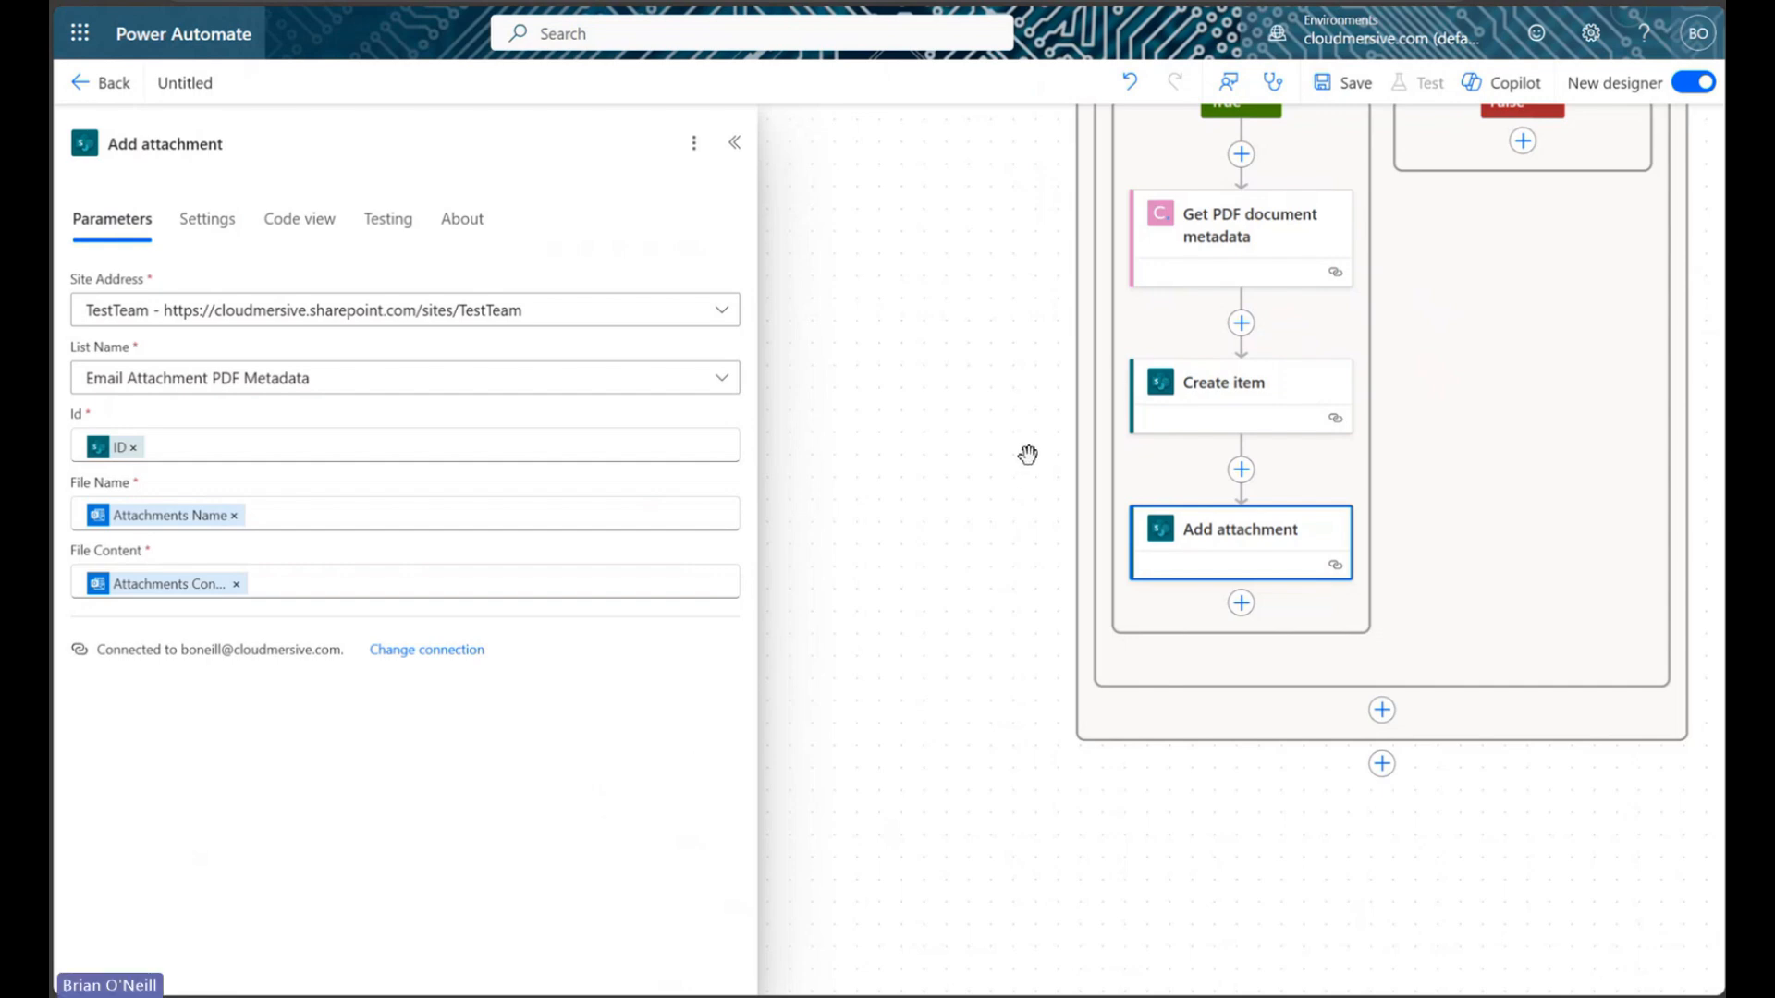
Step: Save the flow, test it manually, and review the run status of its actions
{"action": "left_click", "coordinate": [1356, 82]}
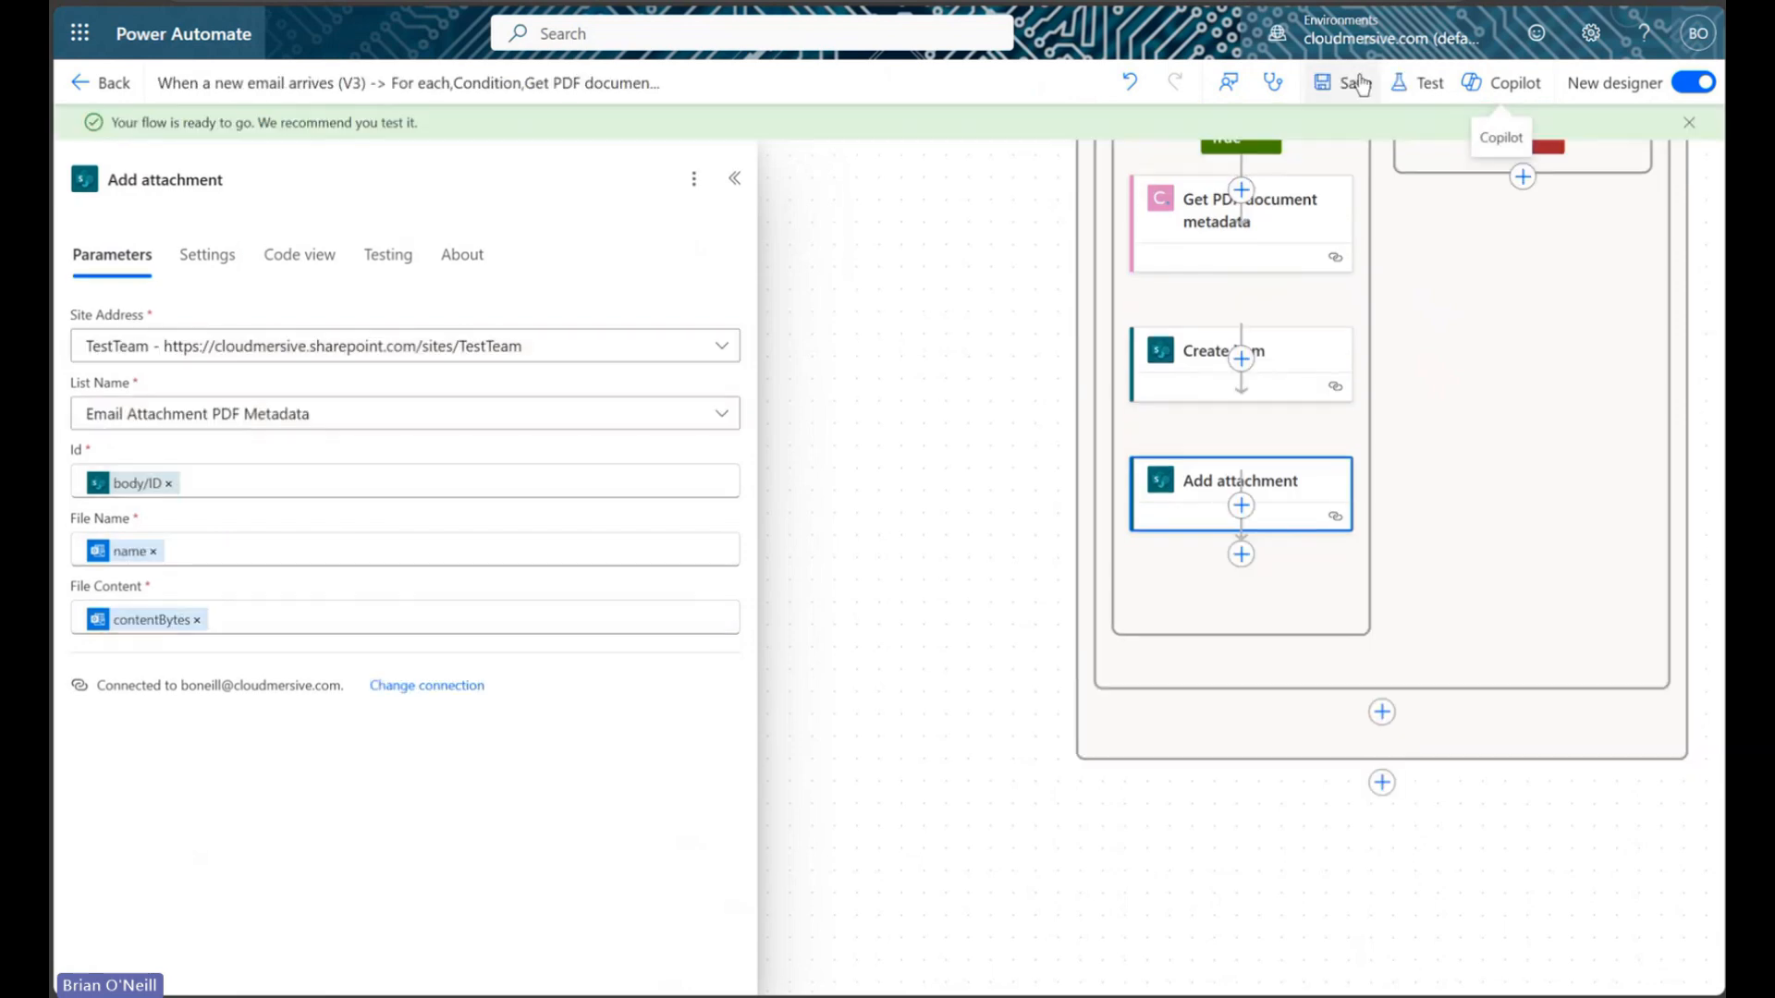
{"action": "left_click", "coordinate": [1422, 83]}
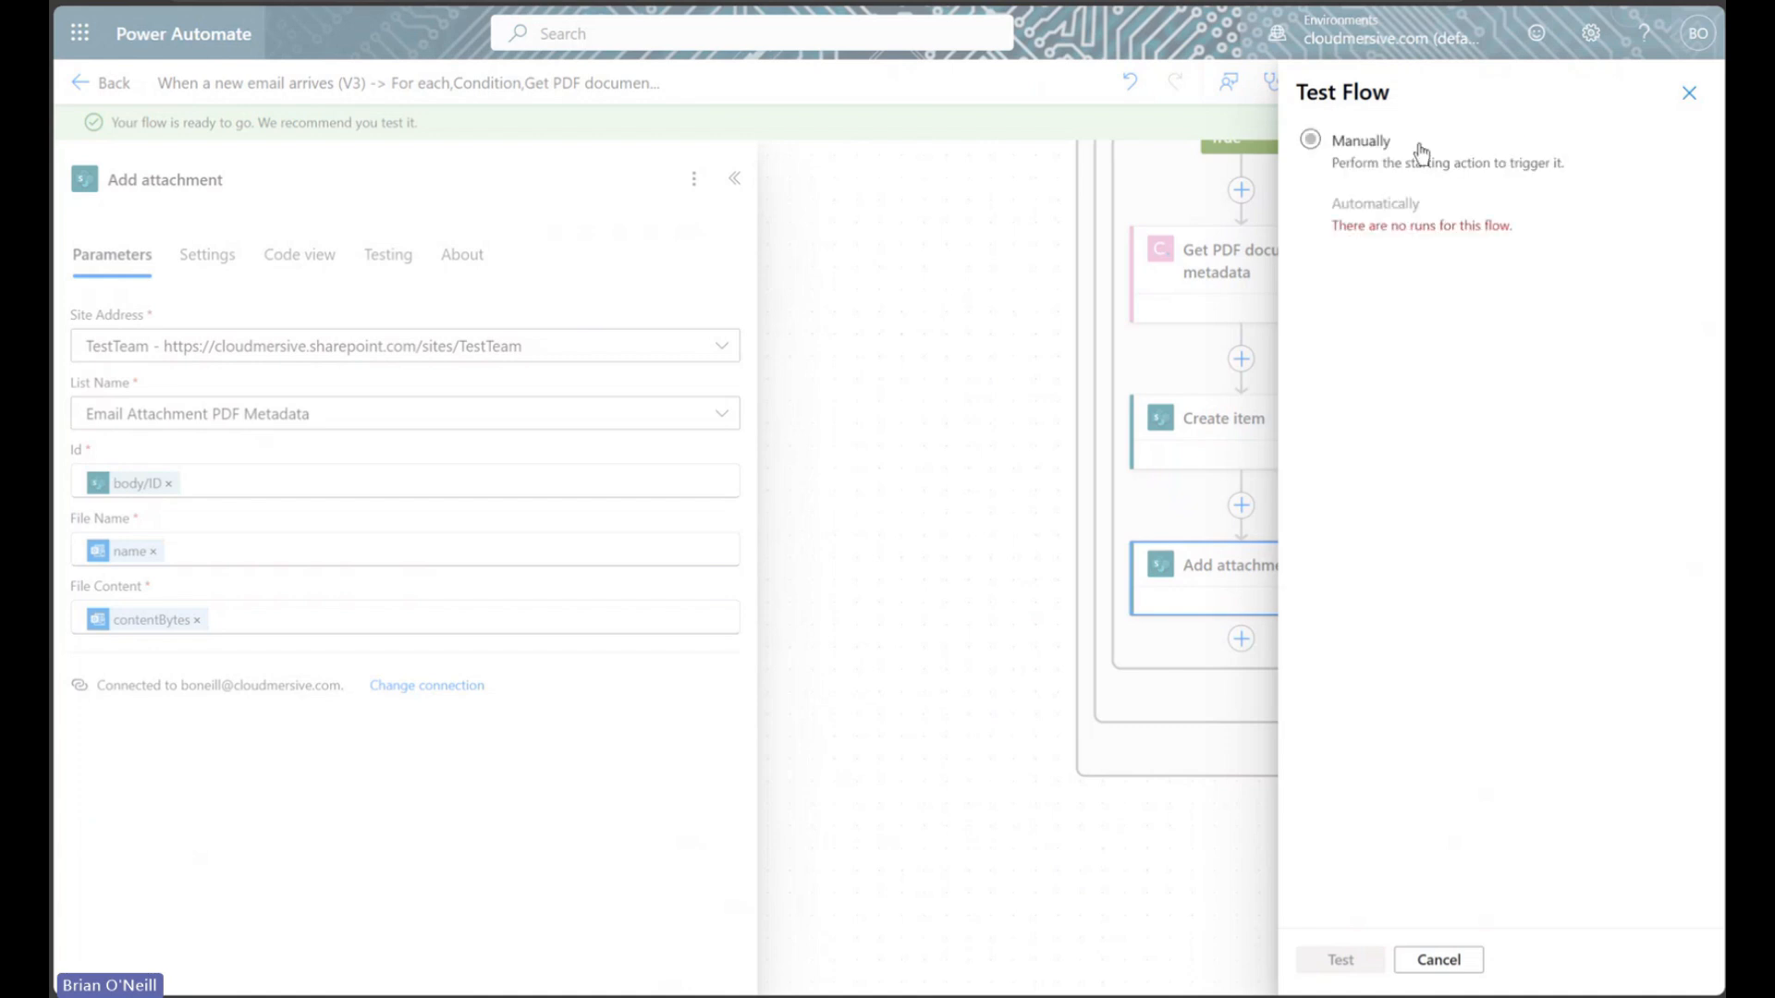
{"action": "left_click", "coordinate": [1417, 148]}
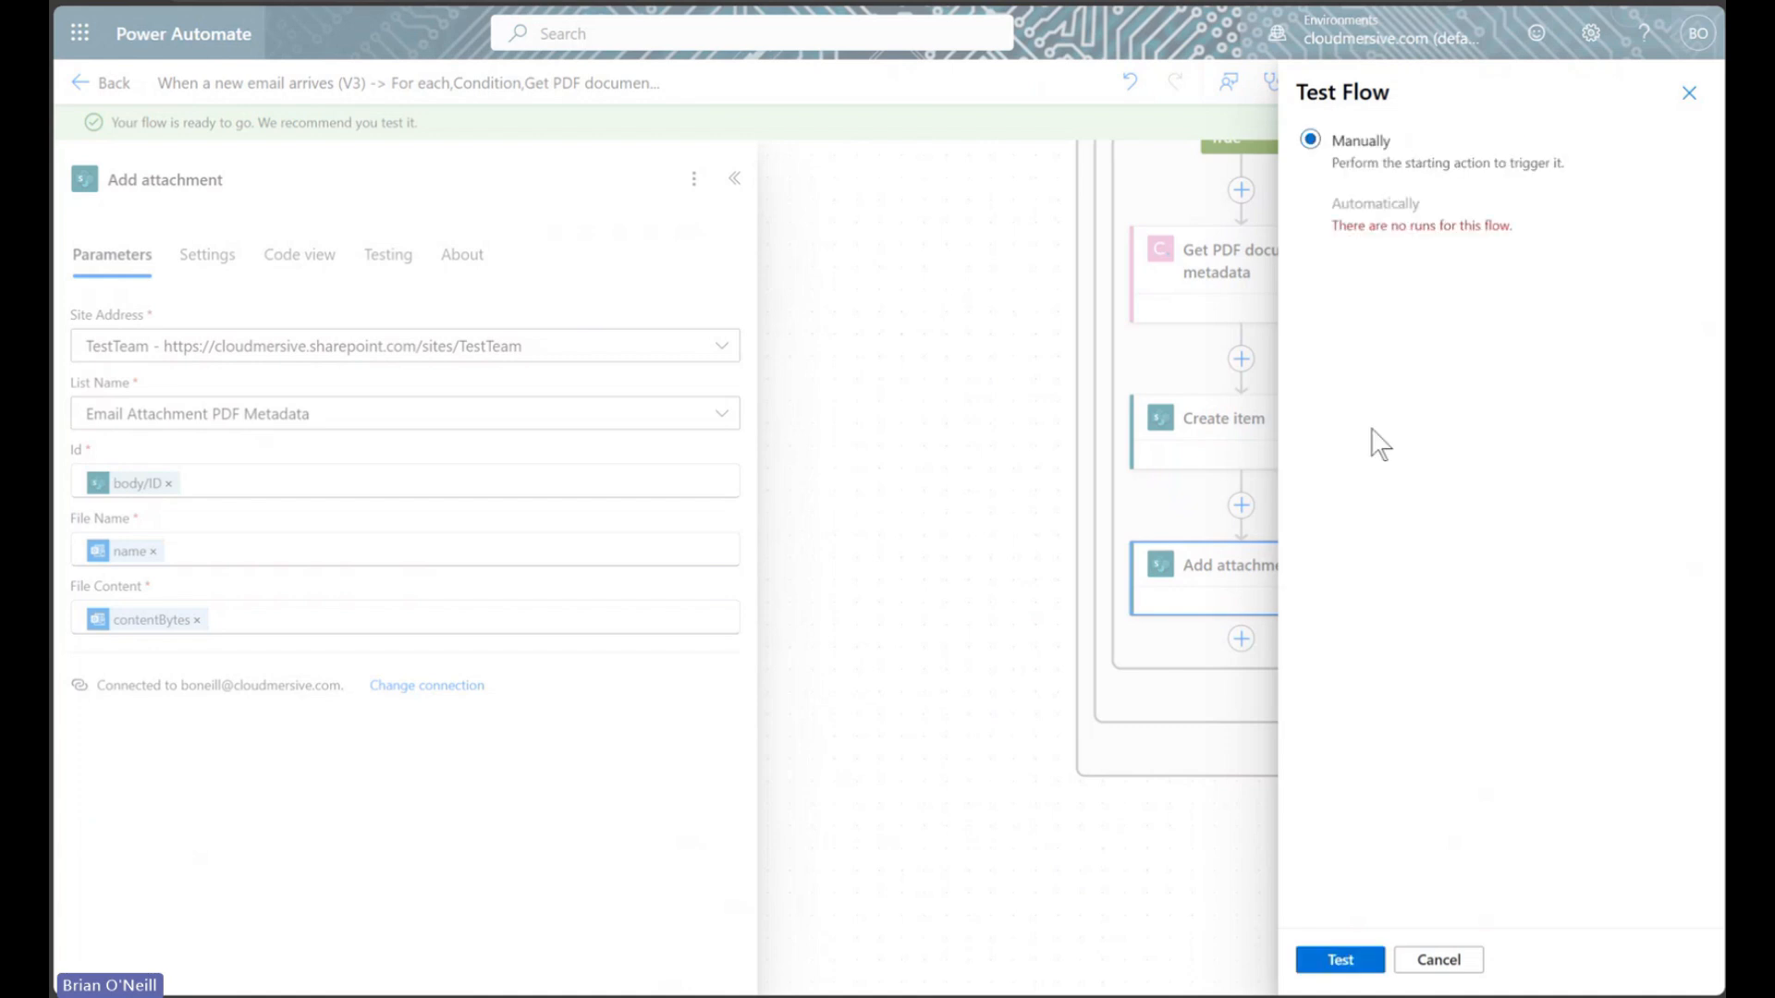
{"action": "left_click", "coordinate": [1340, 959]}
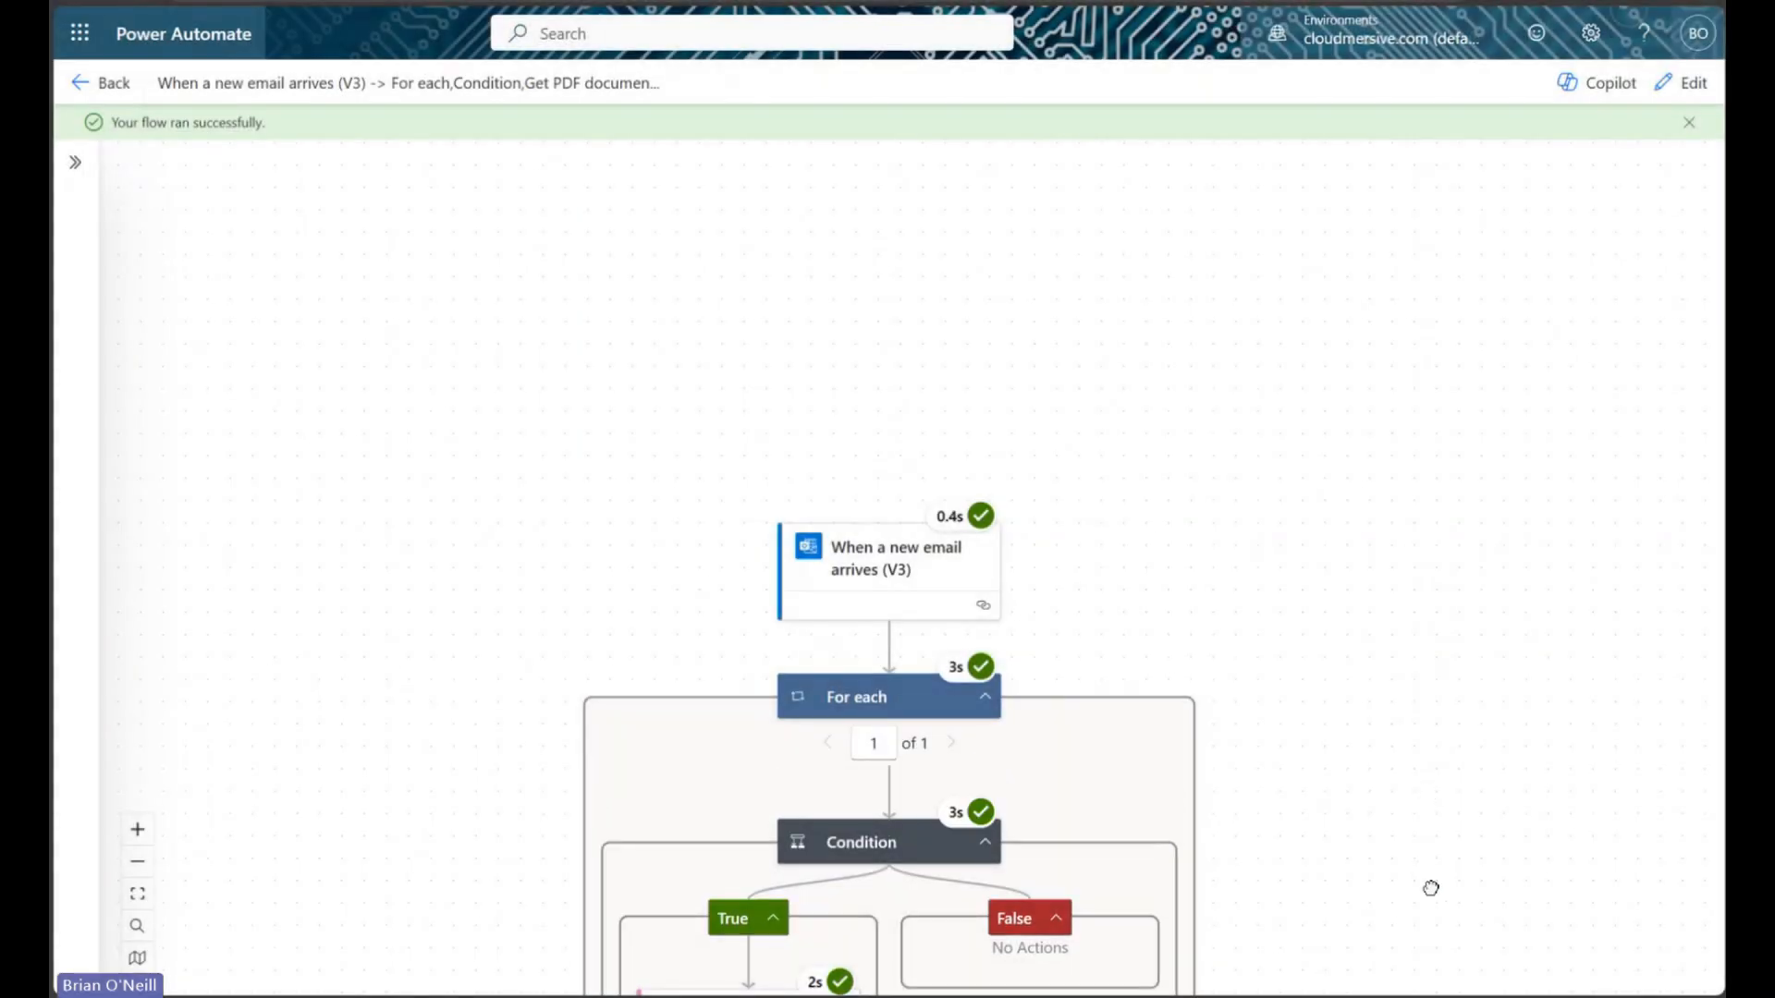
{"action": "left_click_drag", "start_coordinate": [1431, 888], "coordinate": [1375, 530]}
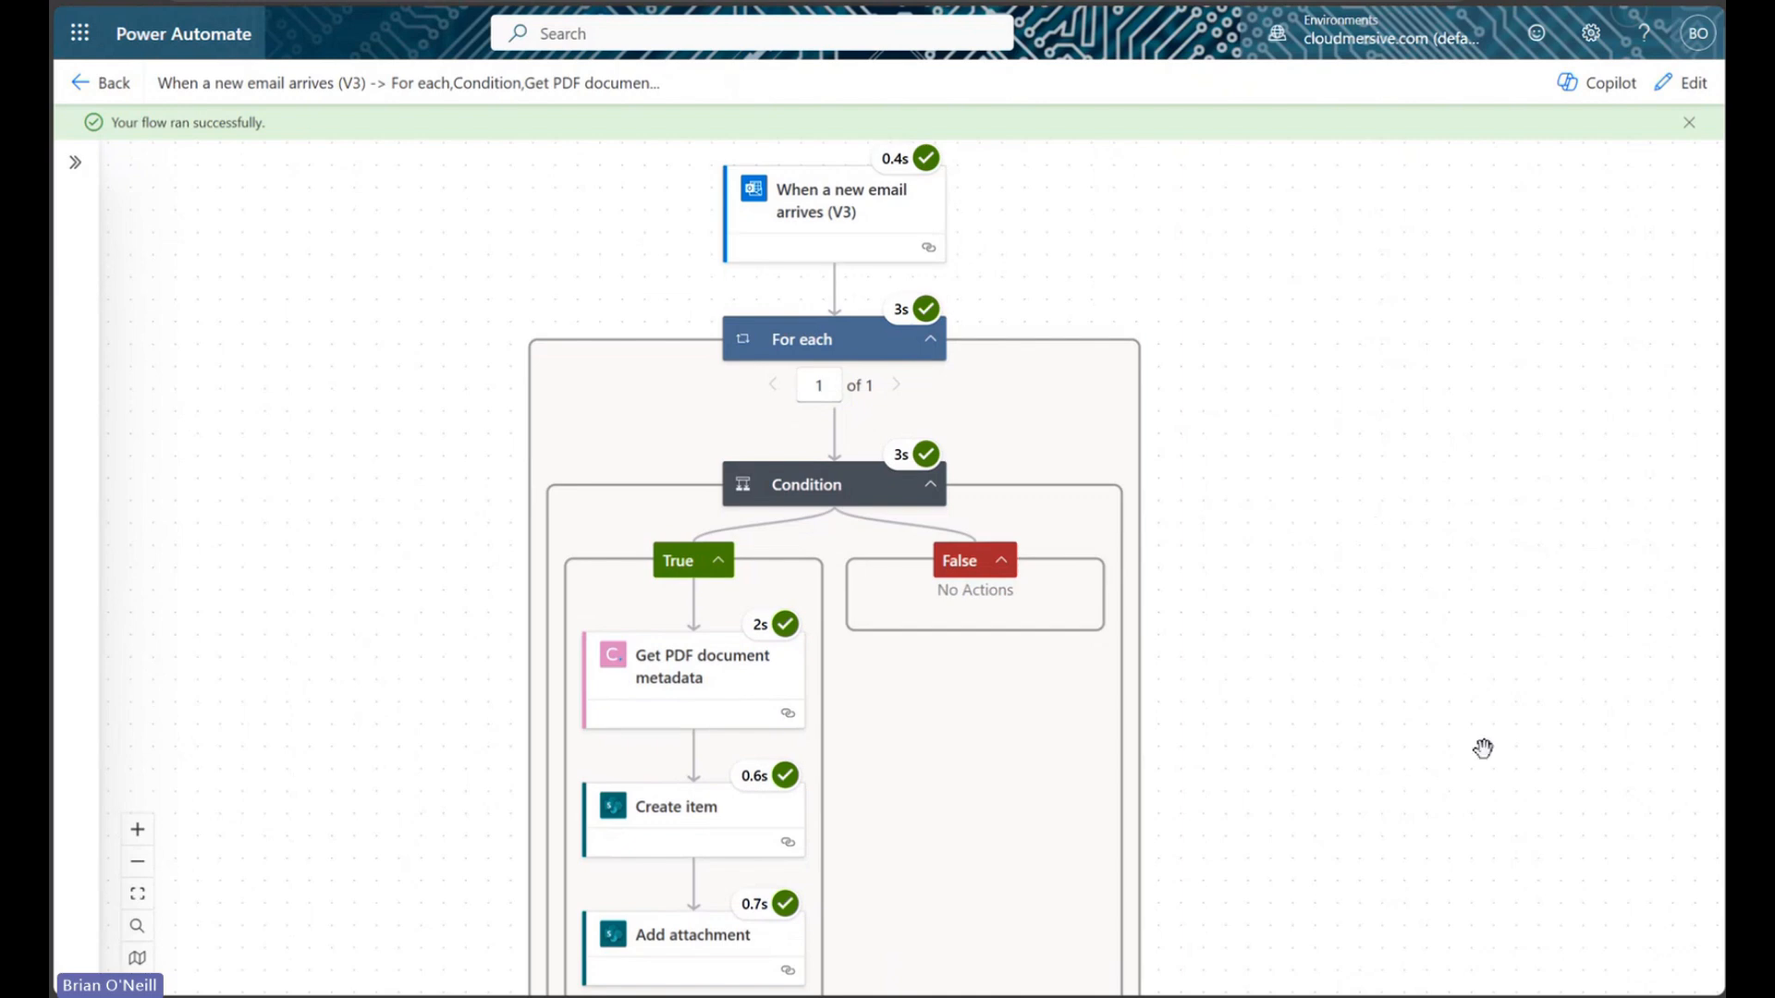
{"action": "left_click_drag", "start_coordinate": [1483, 749], "coordinate": [1479, 758]}
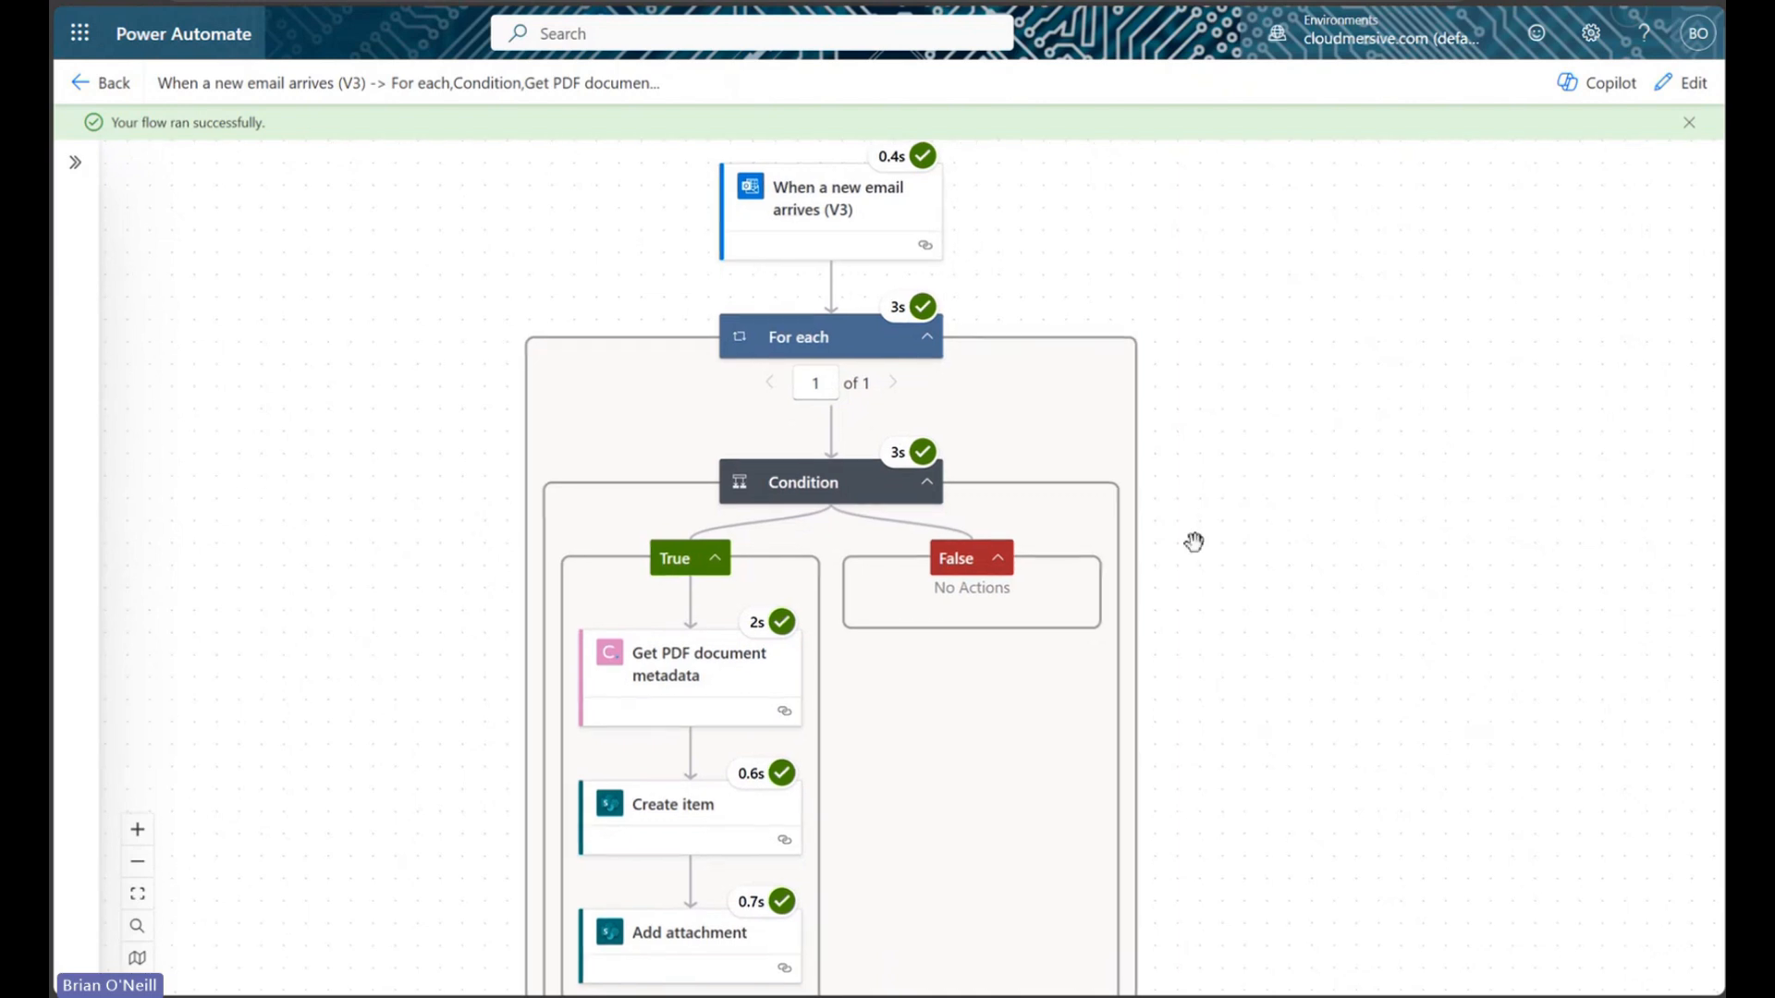
Step: Switch to the Email Attachment PDF Metadata list in SharePoint and examine the new item's metadata fields and attached file
{"action": "left_click", "coordinate": [444, 2]}
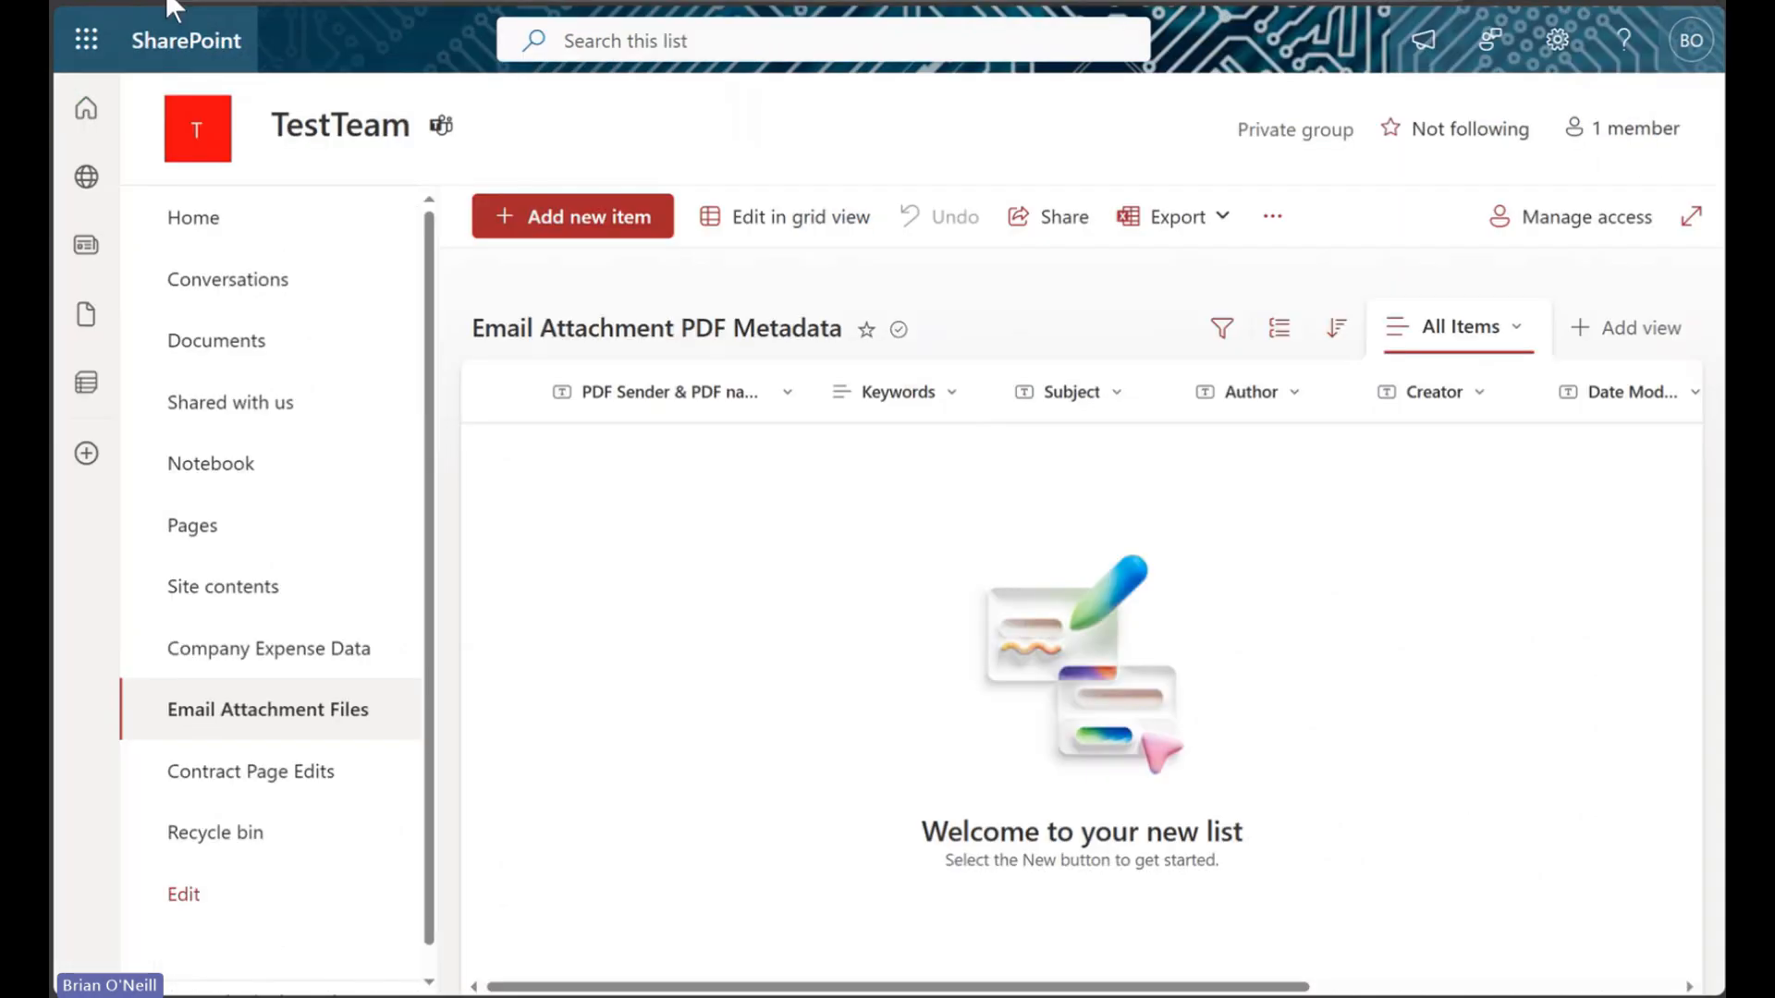
{"action": "left_click", "coordinate": [506, 214]}
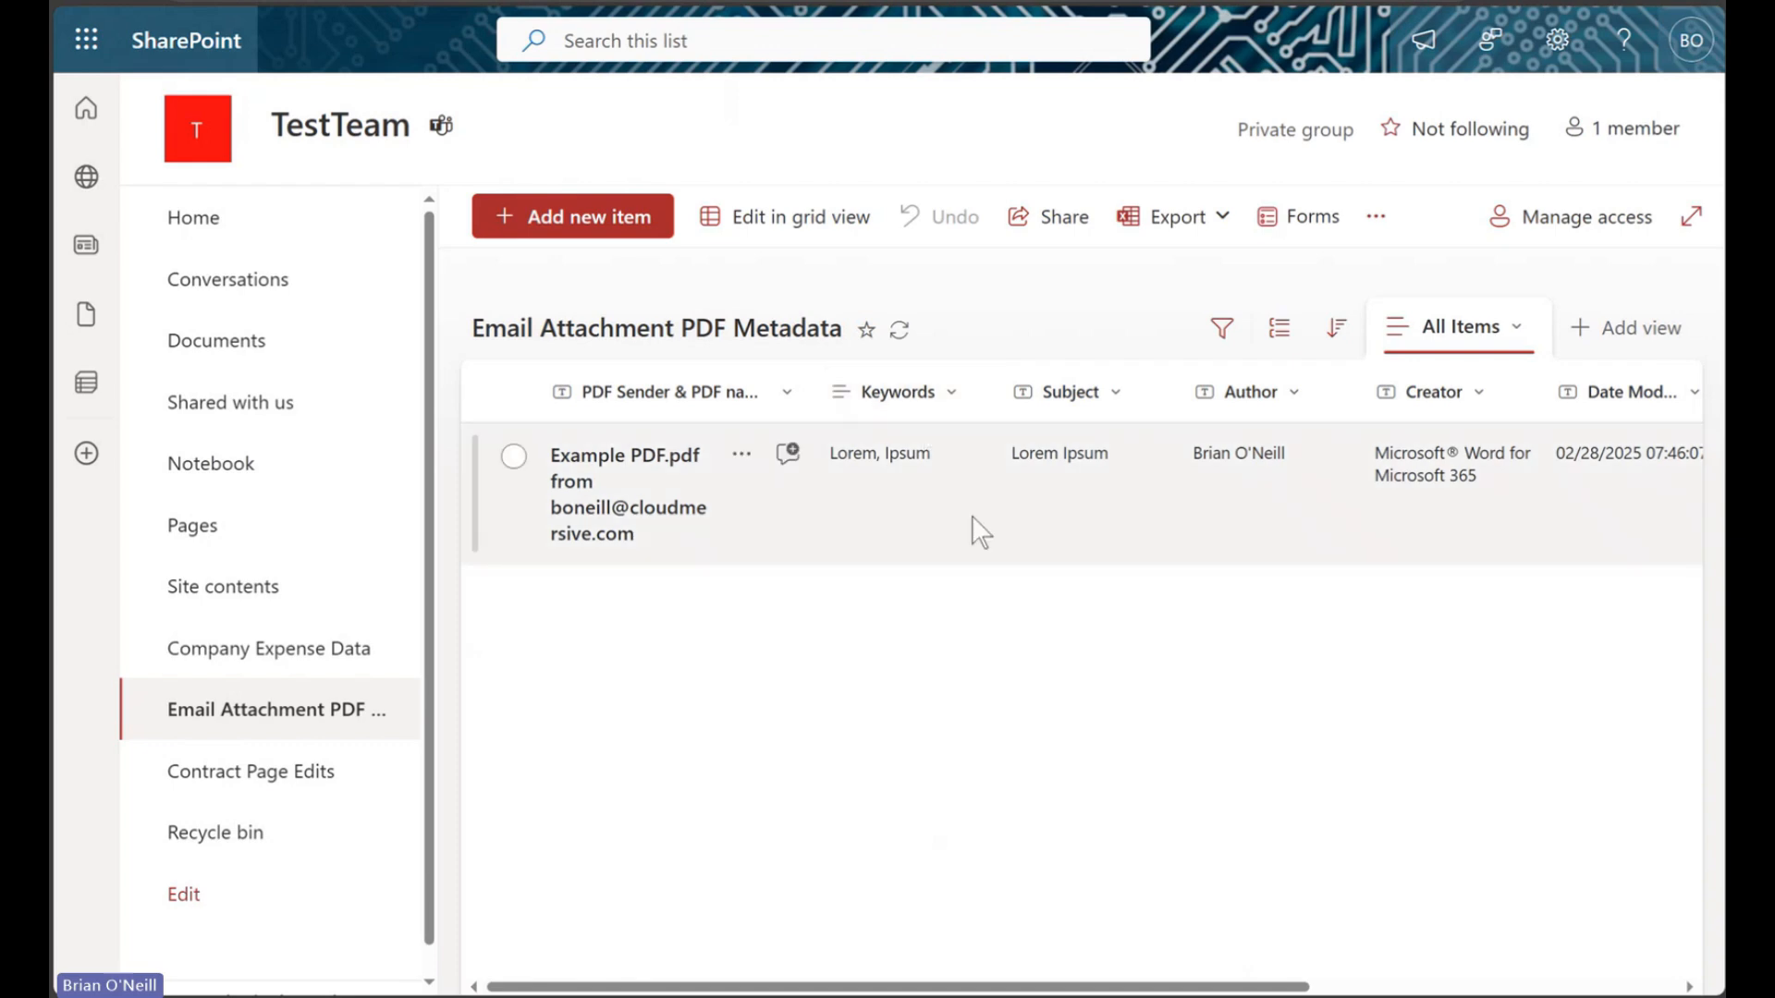
{"action": "double_click", "coordinate": [837, 518]}
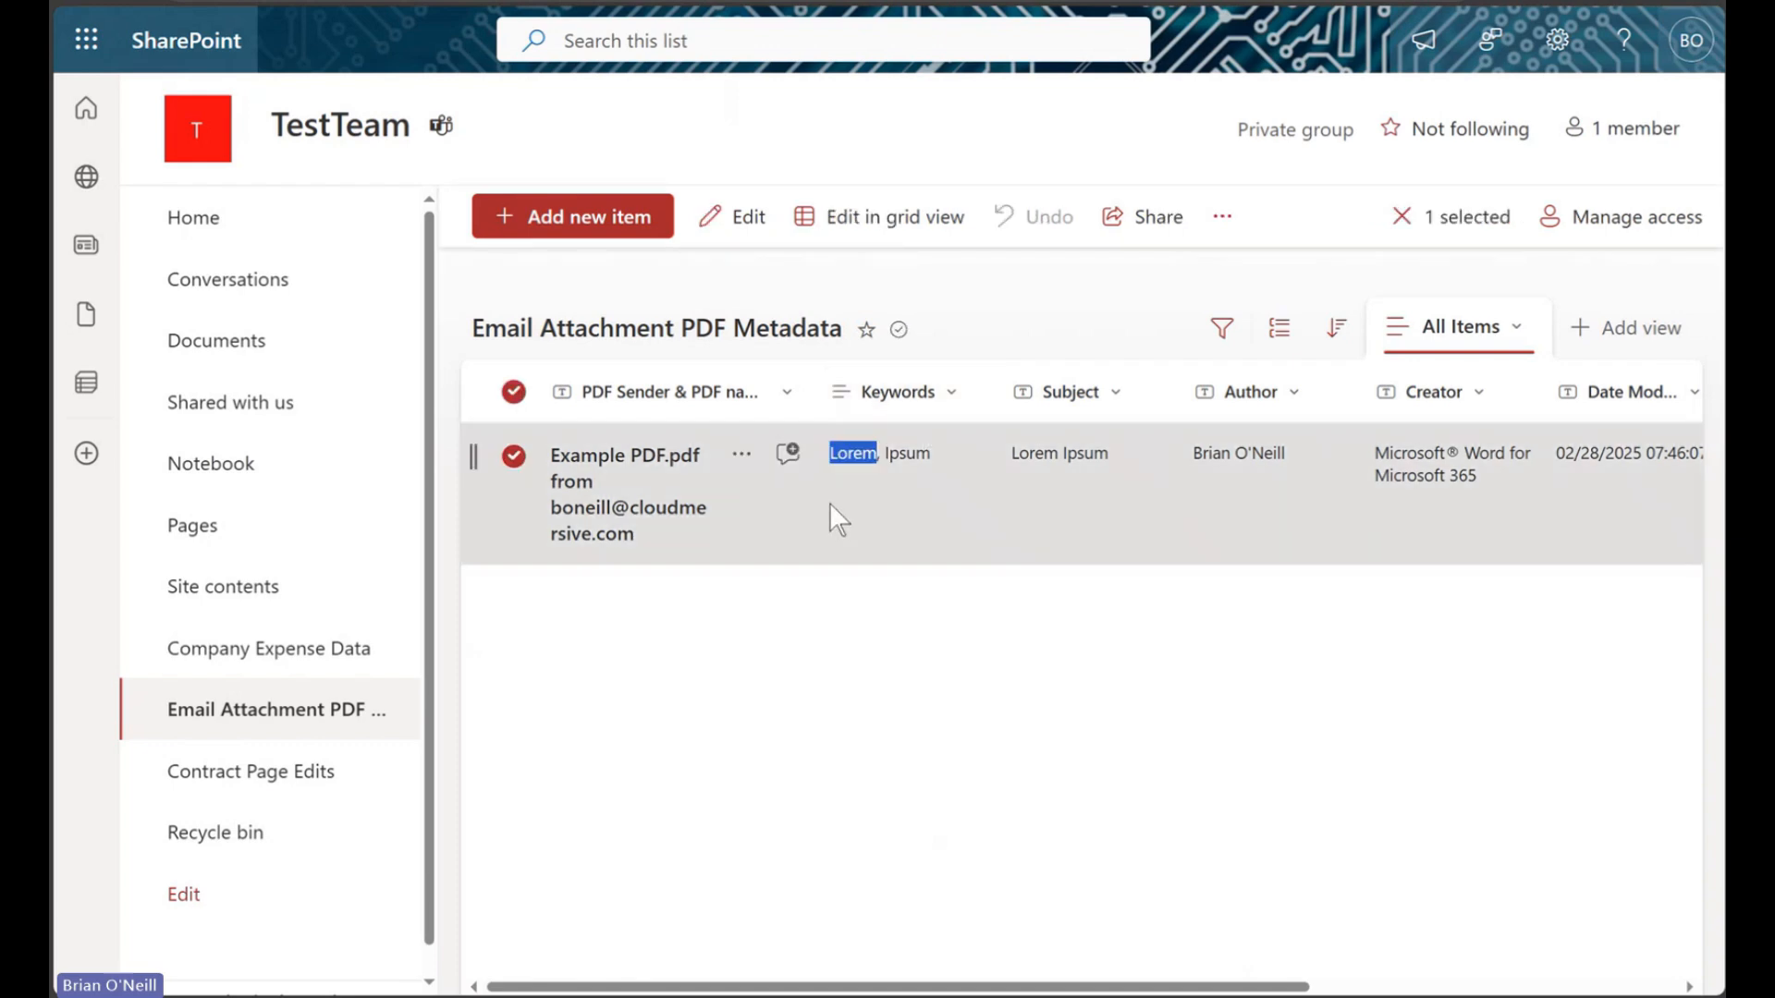
{"action": "scroll", "coordinate": [795, 527], "scroll_direction": "down", "scroll_amount": 3}
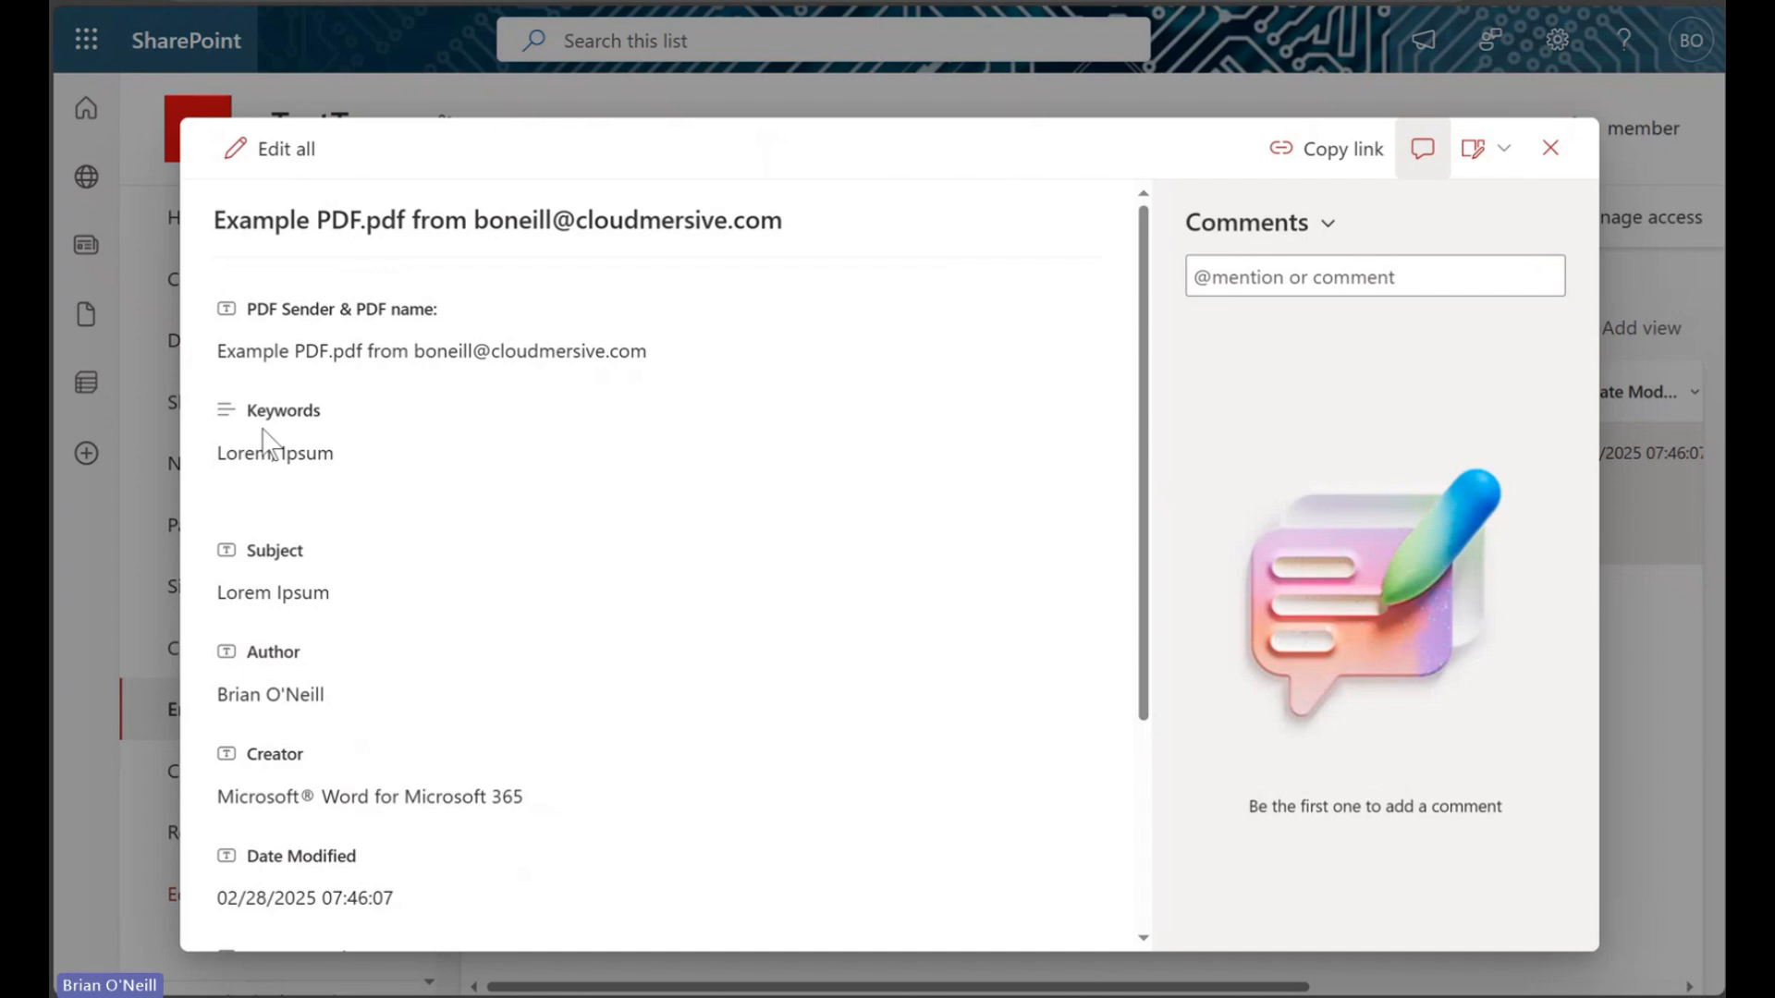
{"action": "scroll", "coordinate": [384, 797], "scroll_direction": "down", "scroll_amount": 3}
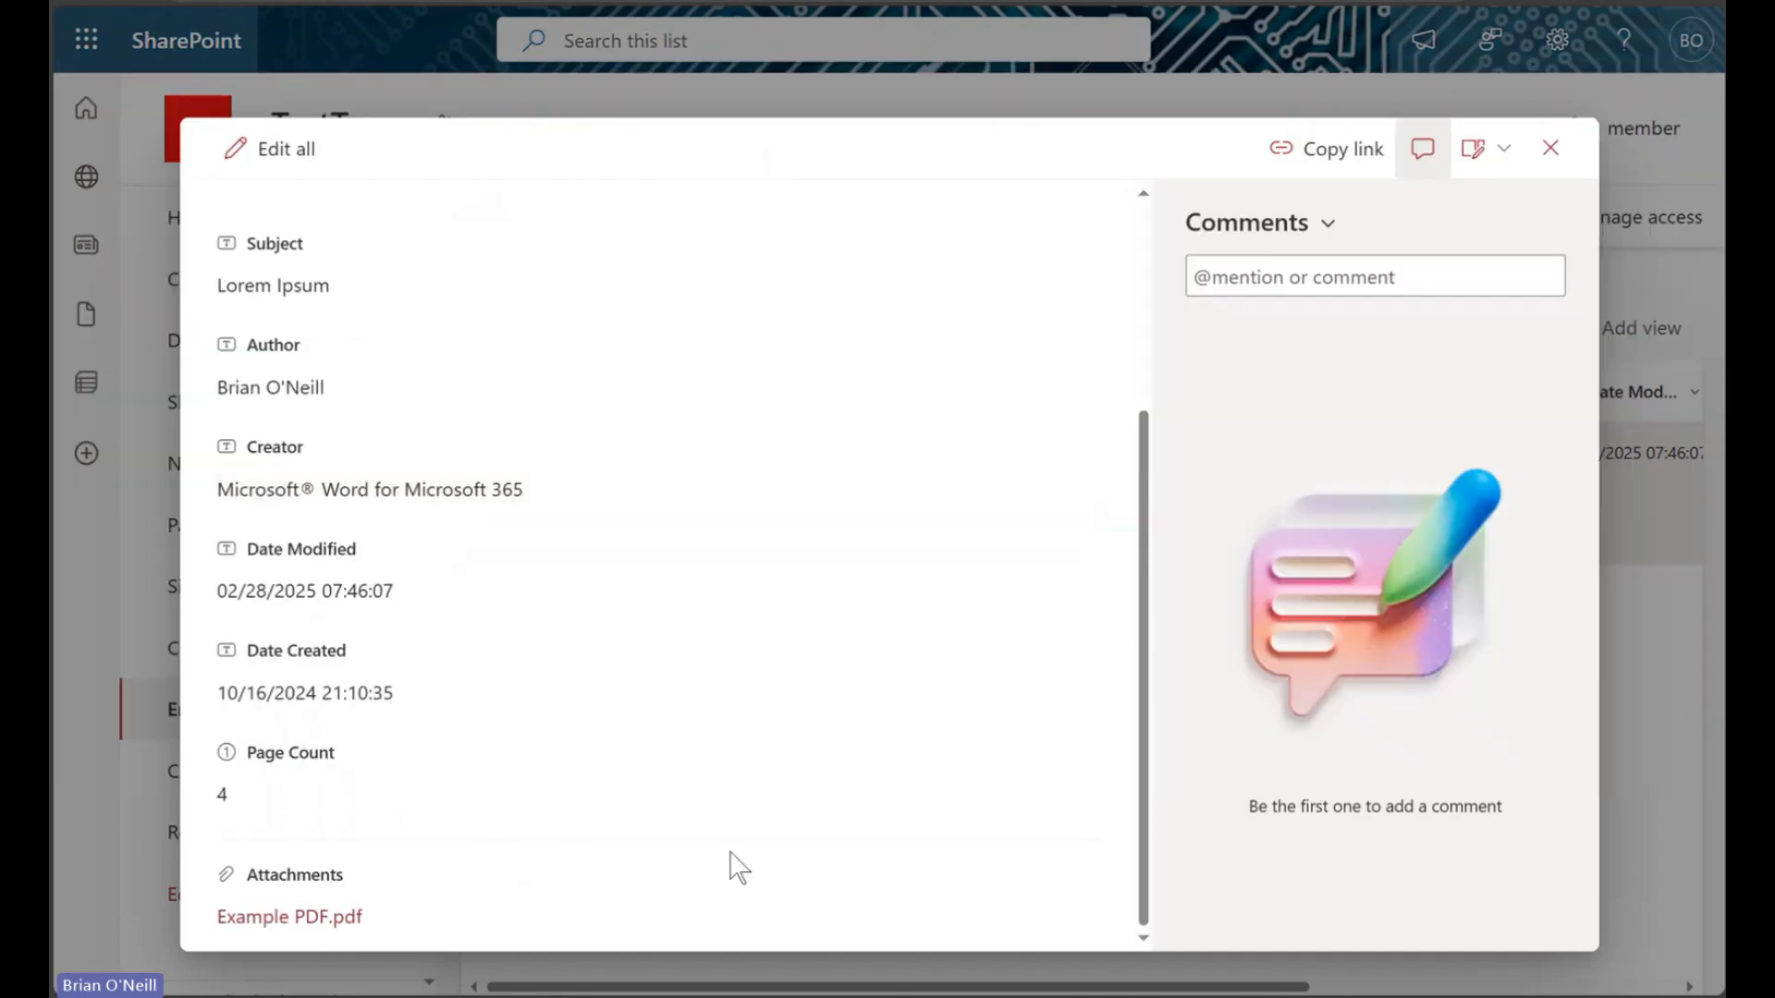
{"action": "scroll", "coordinate": [869, 826], "scroll_direction": "up", "scroll_amount": 3}
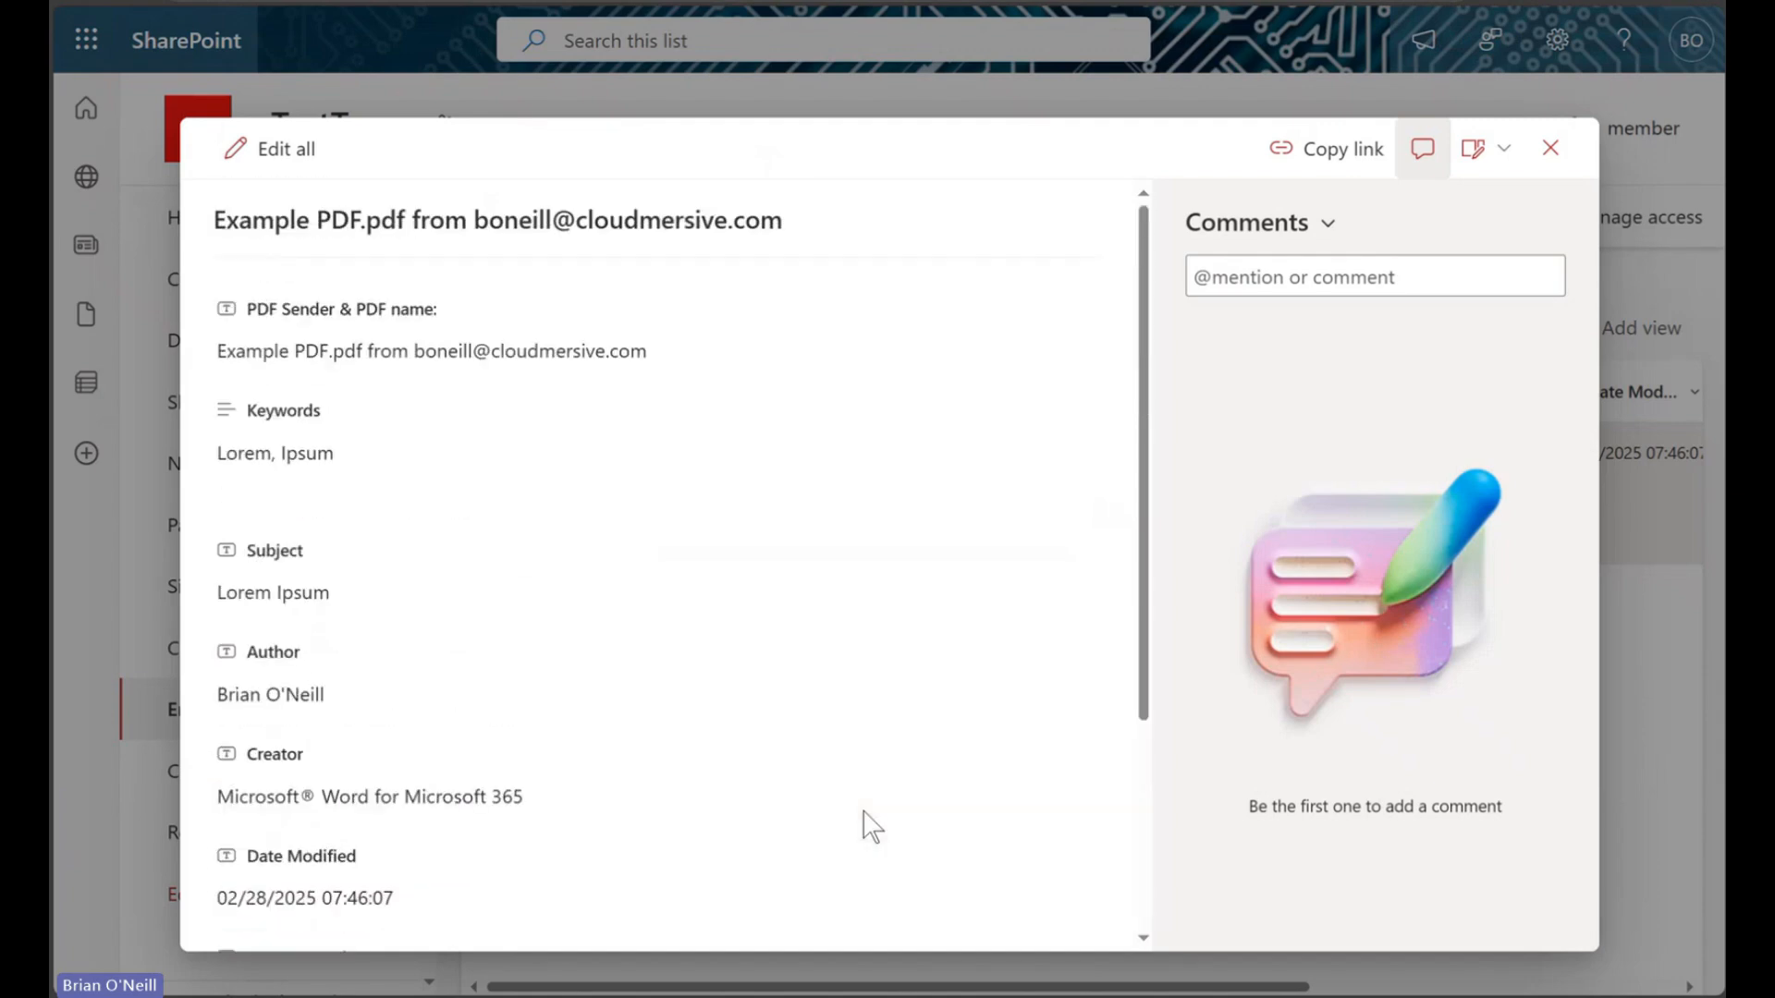
{"action": "scroll", "coordinate": [869, 825], "scroll_direction": "down", "scroll_amount": 2}
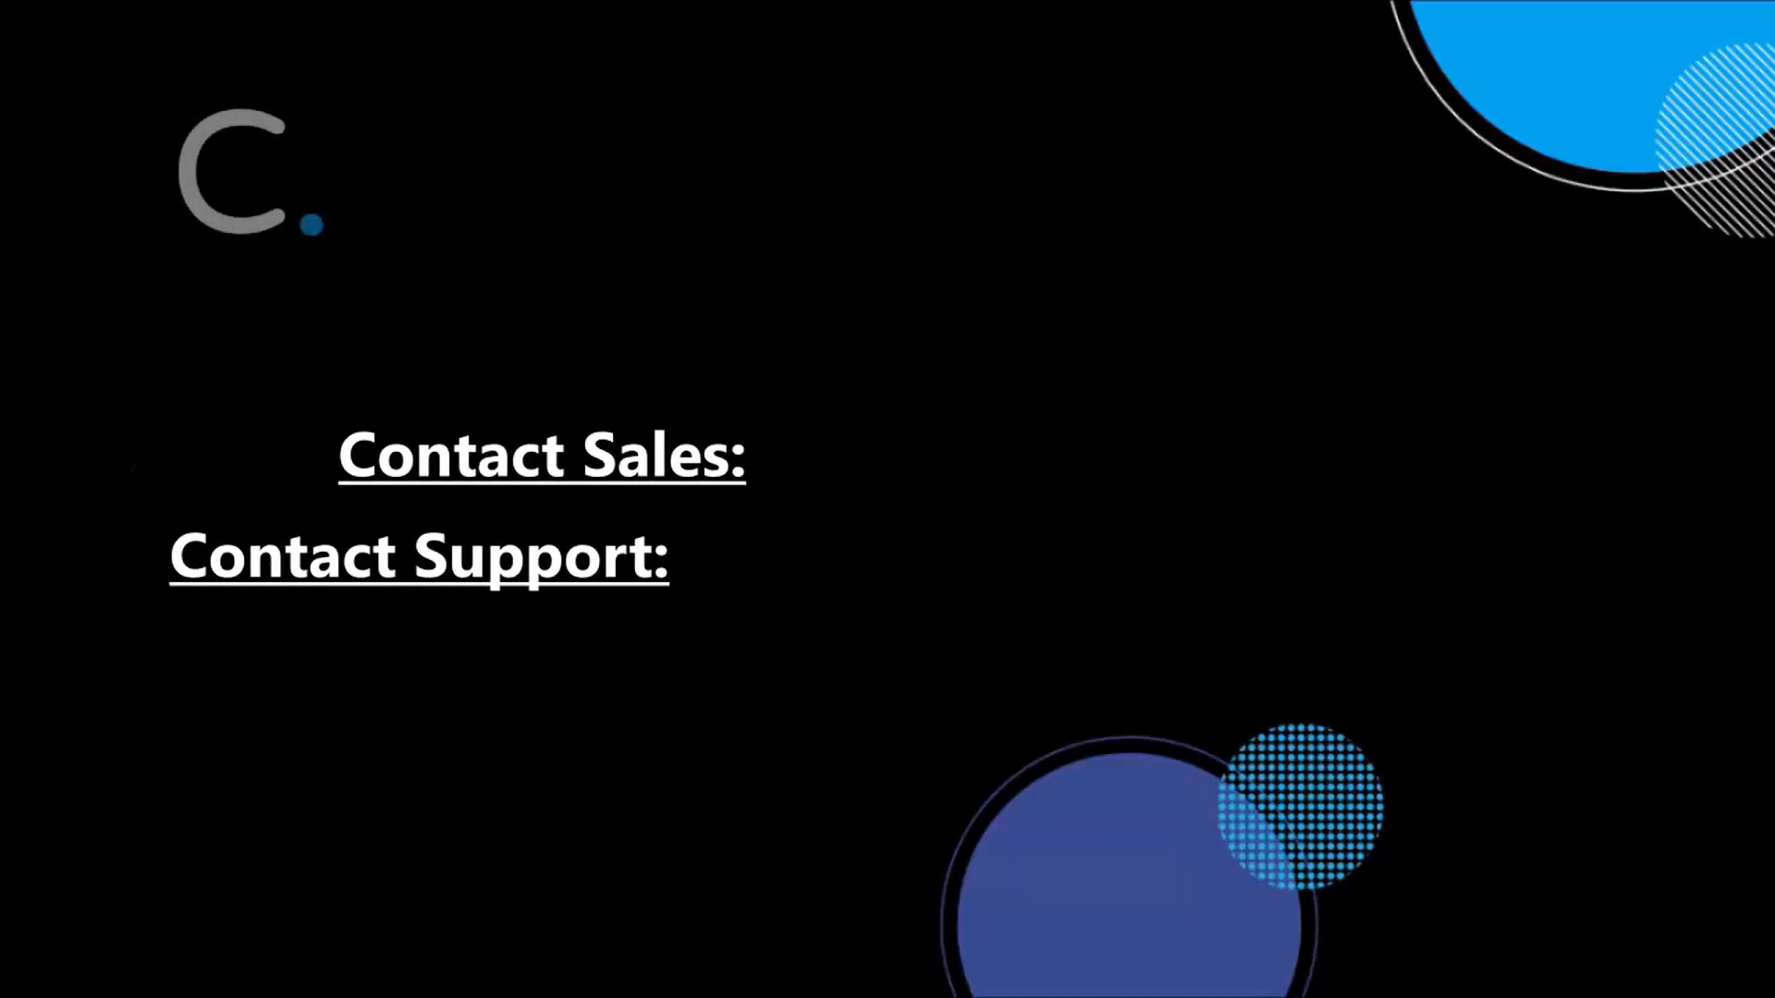